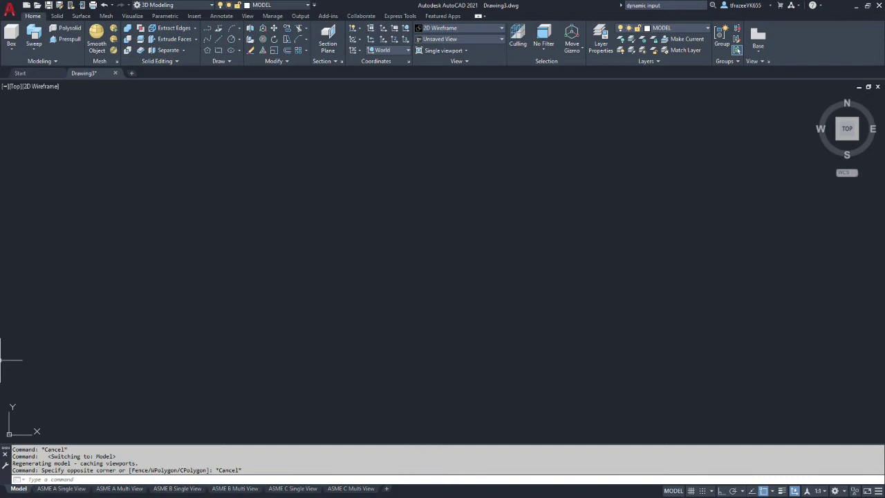
# Switch to the CAP AND SET SCREWS PDF in Acrobat and examine the flat head screw diagram and its dimension table
pyautogui.hotkey('alt', 'Tab')
pyautogui.scroll(10, 470, 297)
pyautogui.scroll(15, 470, 297)
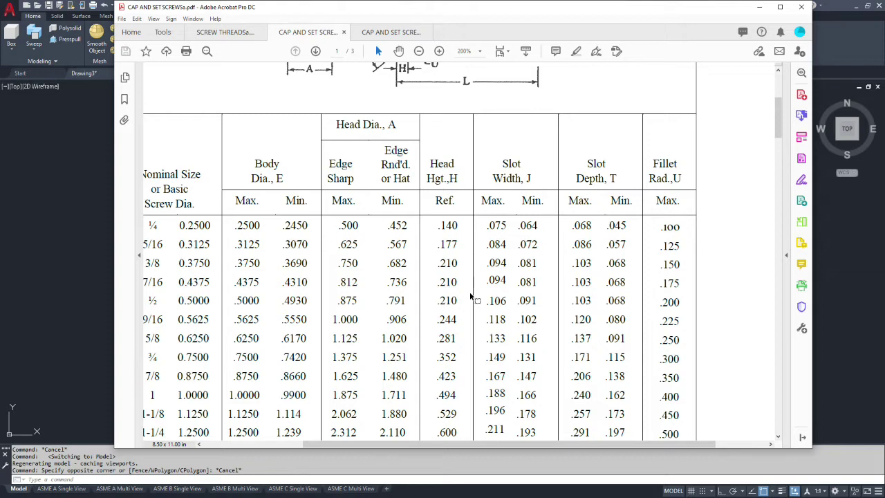
pyautogui.scroll(4, 470, 297)
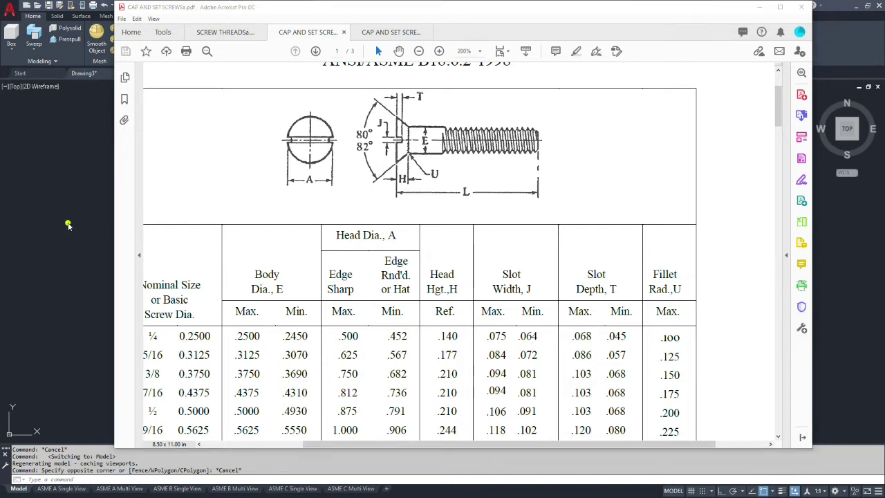
pyautogui.click(68, 222)
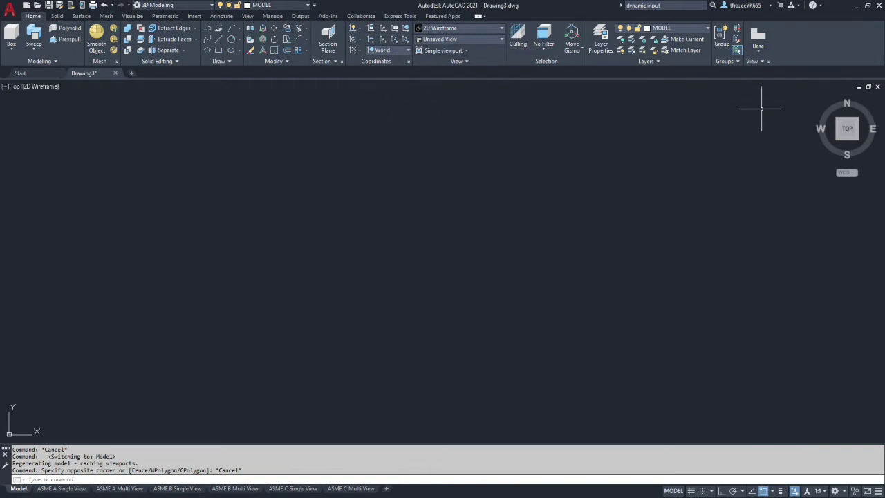
# Back in AutoCAD, go to the home isometric view and set the drawing to the Front view
pyautogui.click(813, 97)
pyautogui.click(823, 97)
pyautogui.click(817, 98)
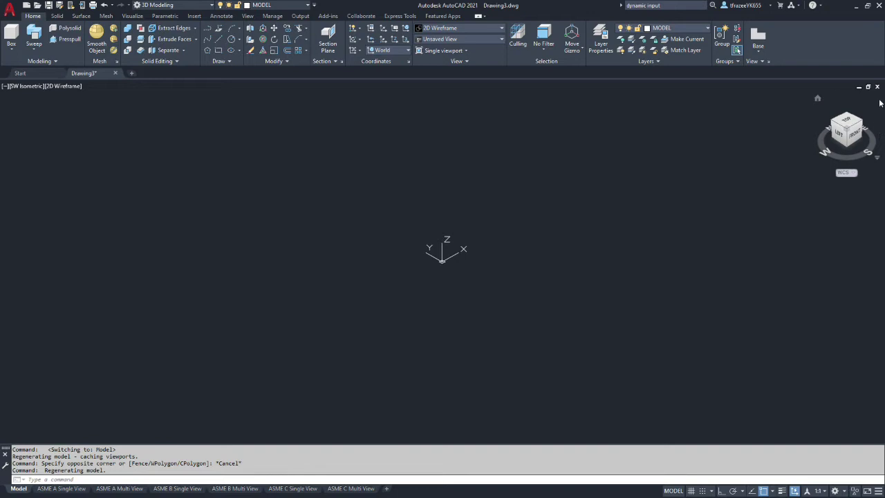
pyautogui.click(876, 158)
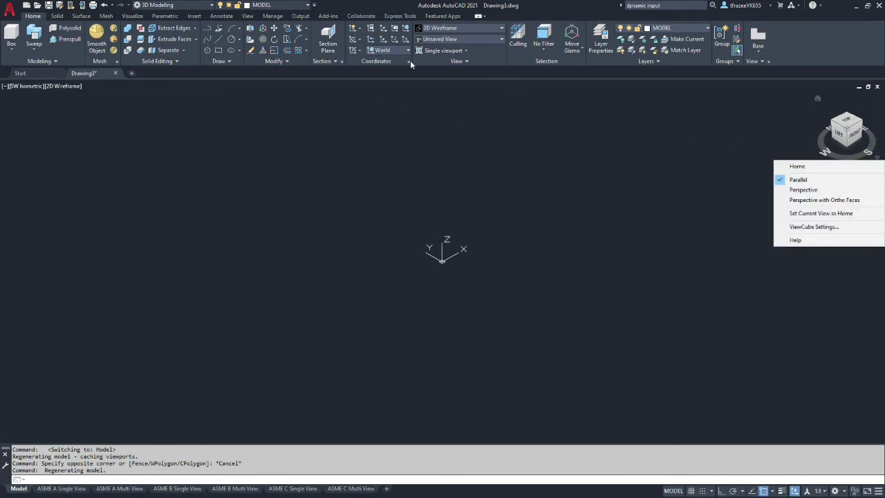
pyautogui.click(439, 40)
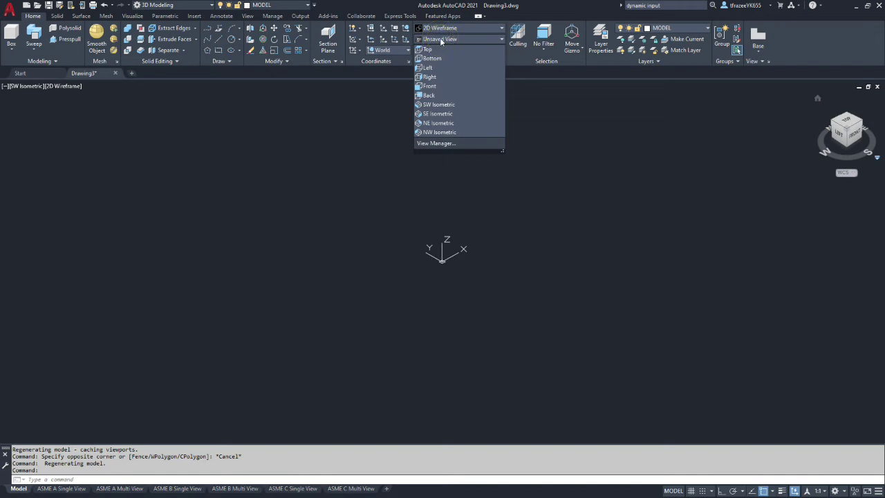
pyautogui.click(436, 86)
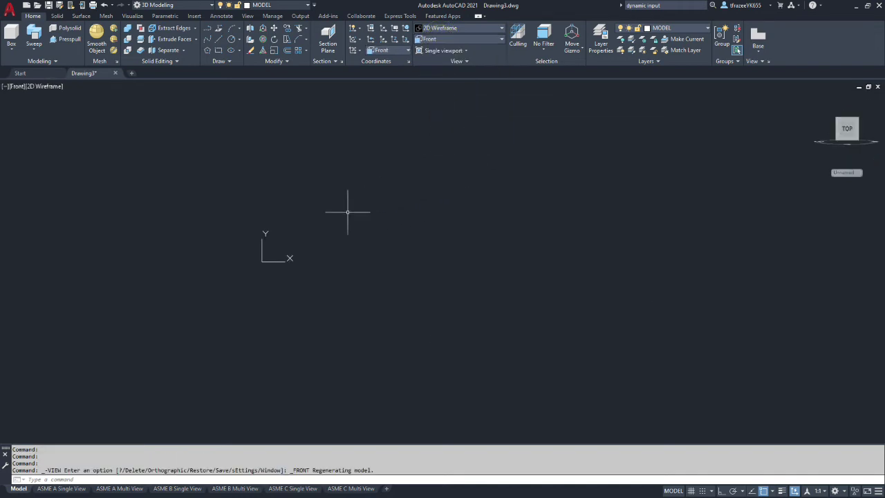
# Turn on grid snap and draw a vertical line straight up from the origin
pyautogui.click(218, 38)
pyautogui.click(701, 490)
pyautogui.click(263, 258)
pyautogui.click(262, 111)
pyautogui.press('Escape')
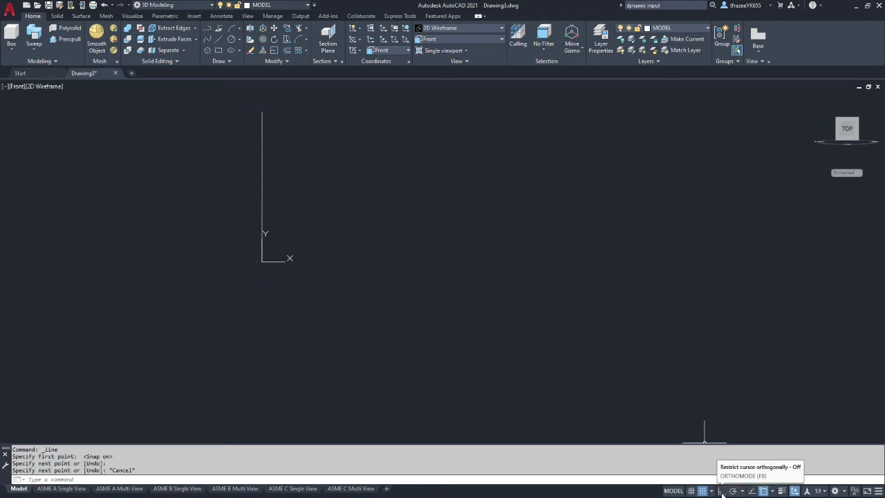
# Draw a long horizontal line in the positive X direction from the origin with Ortho on, and turn grid snap off
pyautogui.click(219, 38)
pyautogui.click(262, 262)
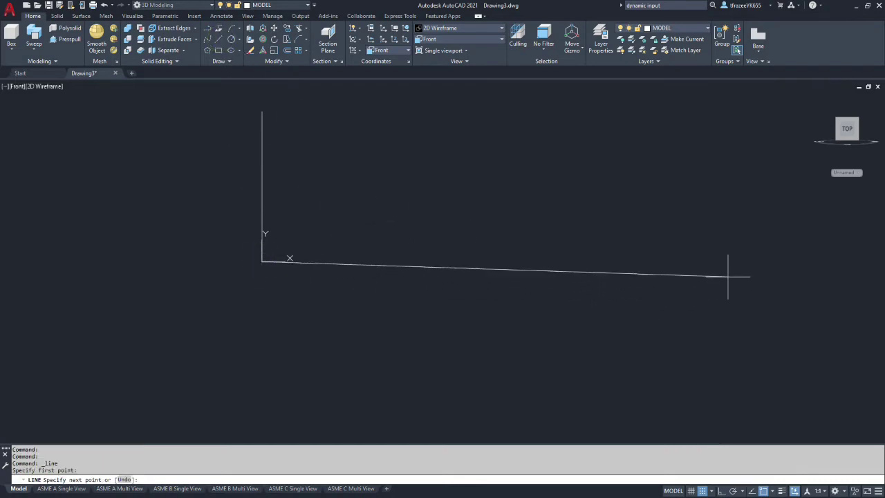
pyautogui.click(719, 491)
pyautogui.click(652, 249)
pyautogui.press('Escape')
pyautogui.click(702, 491)
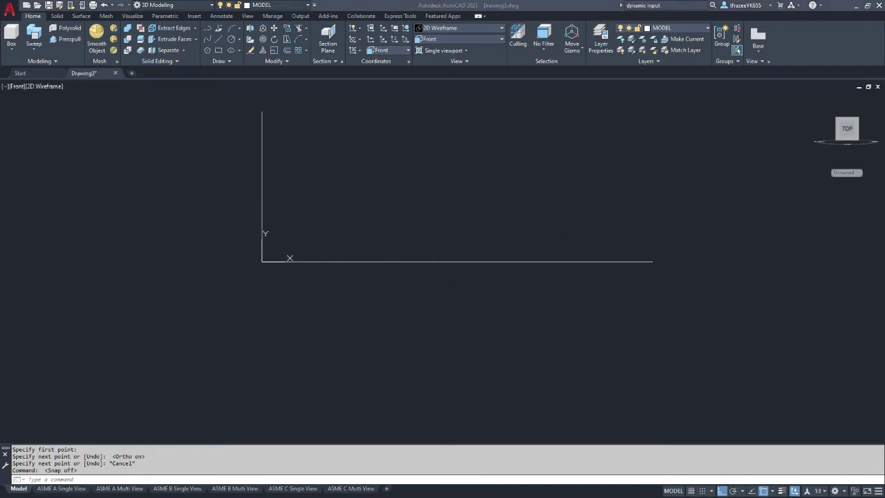
# Check the ¼ screw's head diameter in the PDF table and offset the horizontal line 0.25 upward in AutoCAD
pyautogui.hotkey('alt', 'Tab')
pyautogui.moveTo(373, 444); pyautogui.dragTo(332, 446)
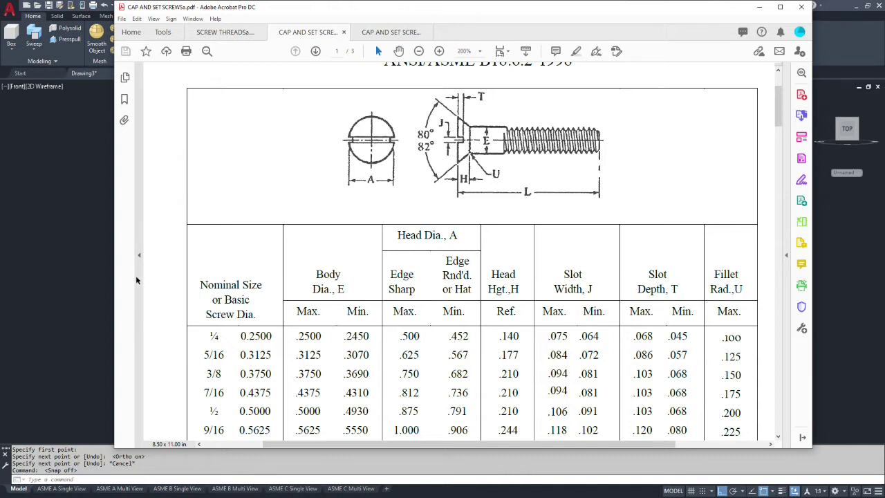
pyautogui.click(75, 272)
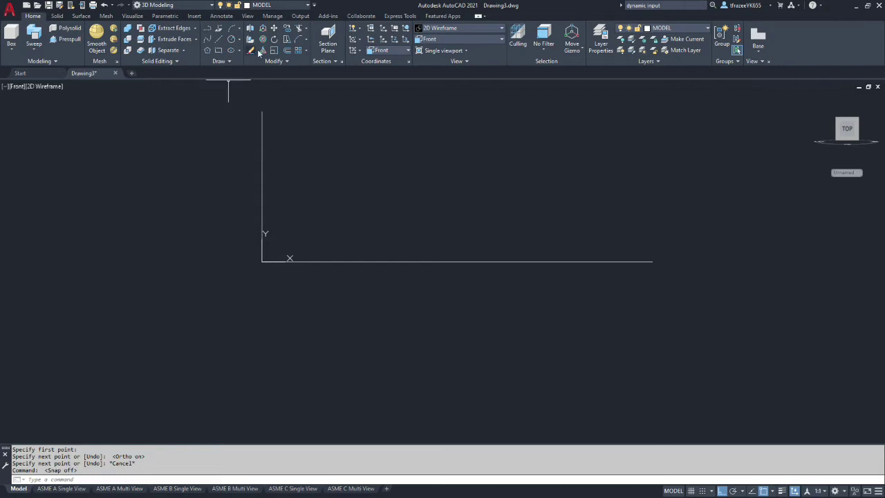
pyautogui.click(289, 50)
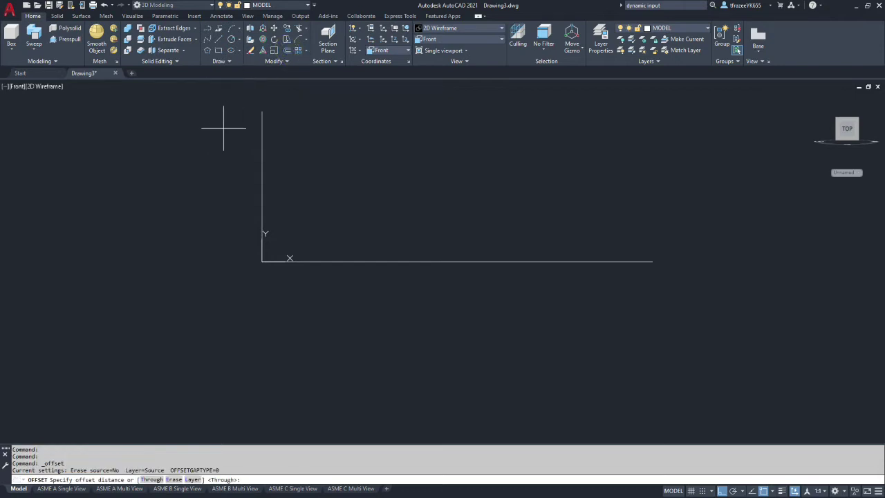
pyautogui.write('.25')
pyautogui.press('Return')
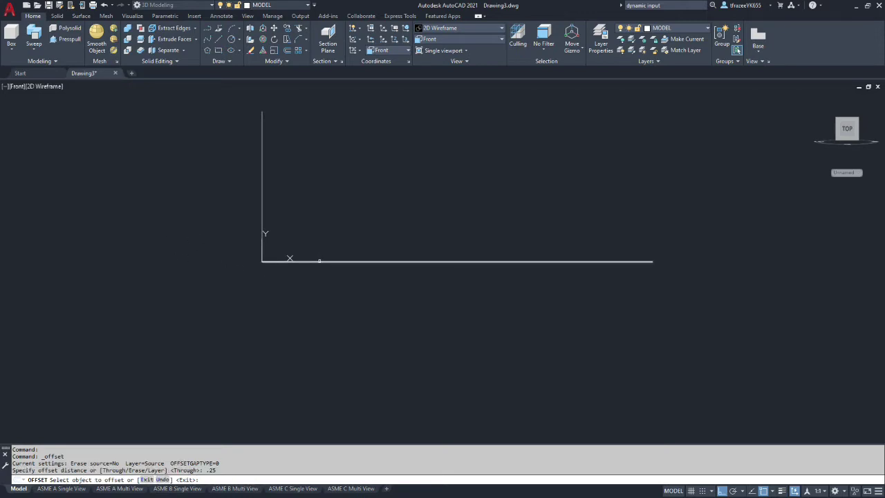
pyautogui.click(319, 259)
pyautogui.click(314, 228)
# Trim off the part of the vertical line that extends above the upper horizontal line
pyautogui.scroll(12, 266, 267)
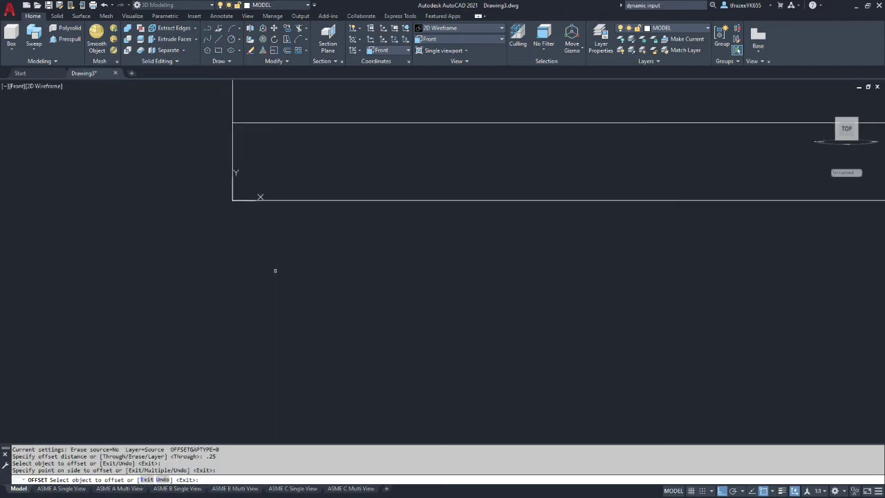
pyautogui.scroll(-11, 286, 219)
pyautogui.scroll(5, 306, 172)
pyautogui.scroll(4, 276, 280)
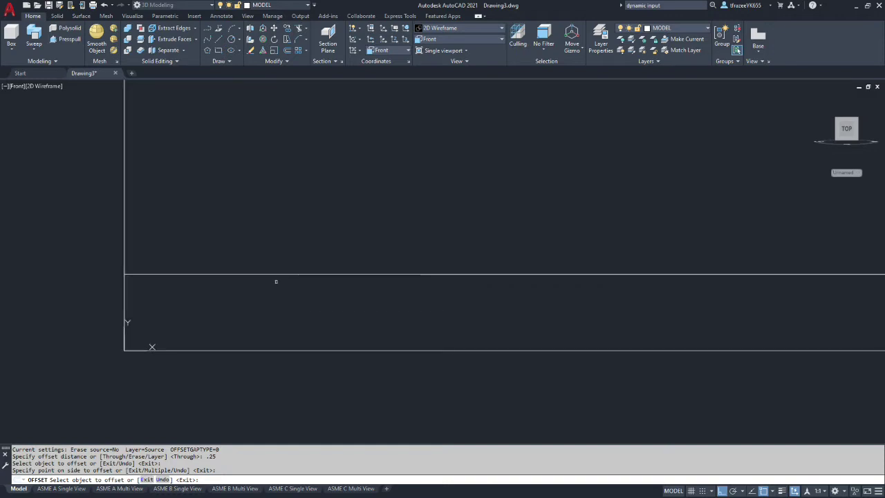
pyautogui.scroll(-5, 249, 308)
pyautogui.scroll(4, 253, 321)
pyautogui.scroll(2, 191, 259)
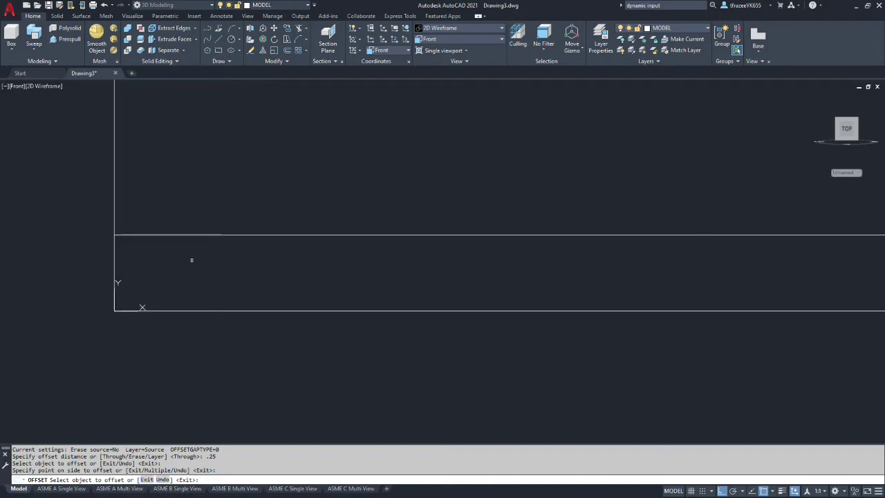
pyautogui.click(298, 28)
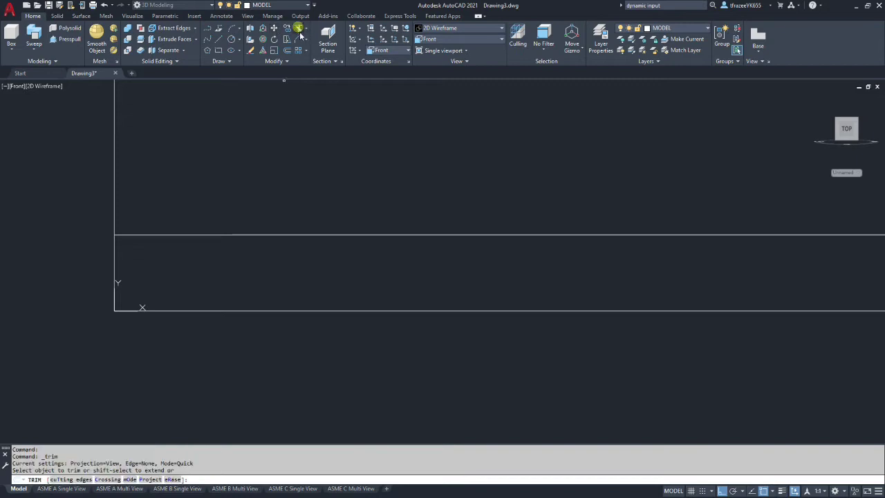
pyautogui.click(114, 193)
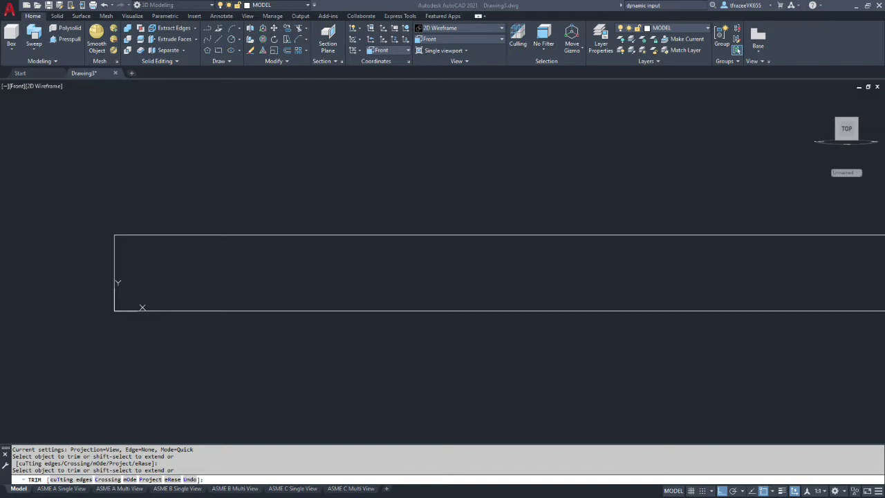
# Check the ¼ screw's head height in the PDF table and offset the vertical line 0.14 to the right in AutoCAD
pyautogui.hotkey('alt', 'Tab')
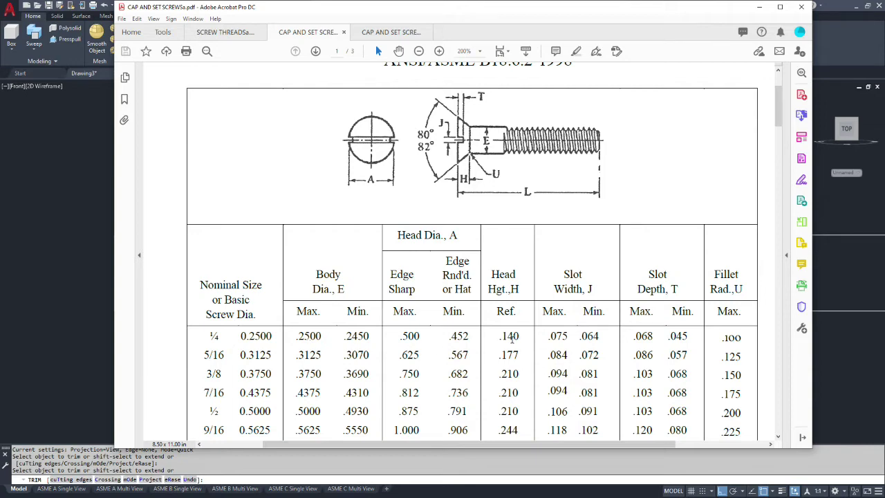
pyautogui.click(70, 238)
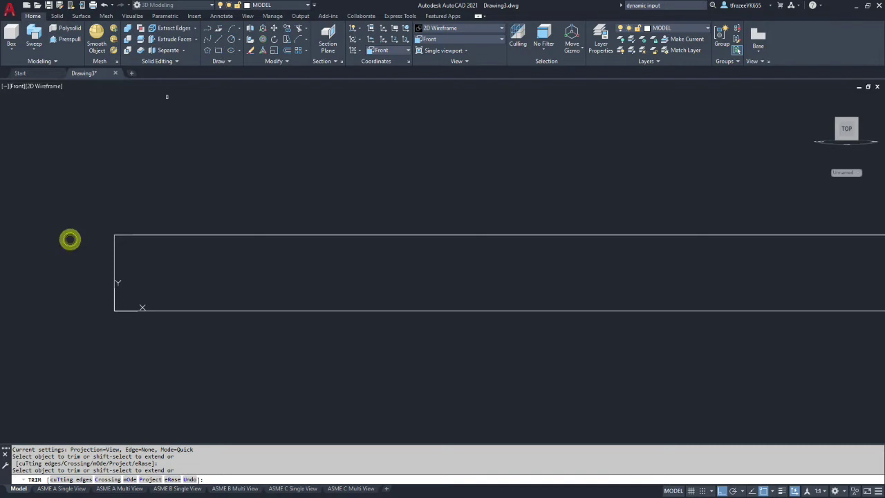
pyautogui.click(287, 50)
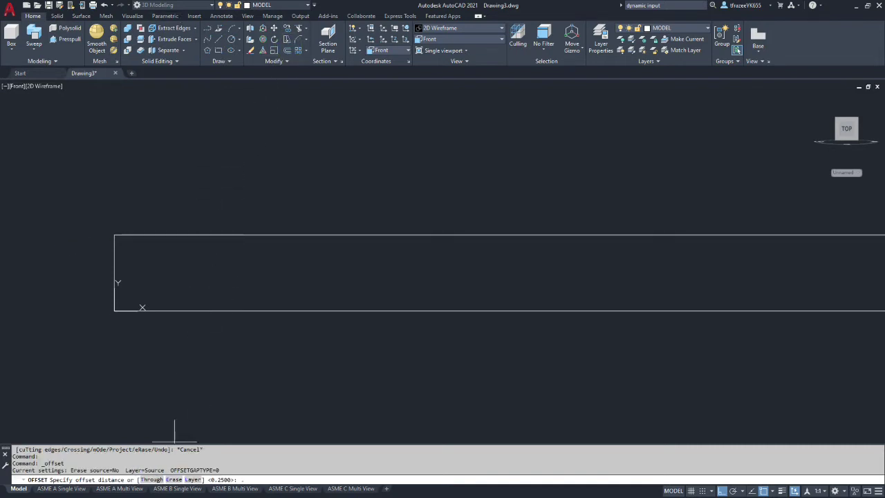
pyautogui.write('.14')
pyautogui.press('Return')
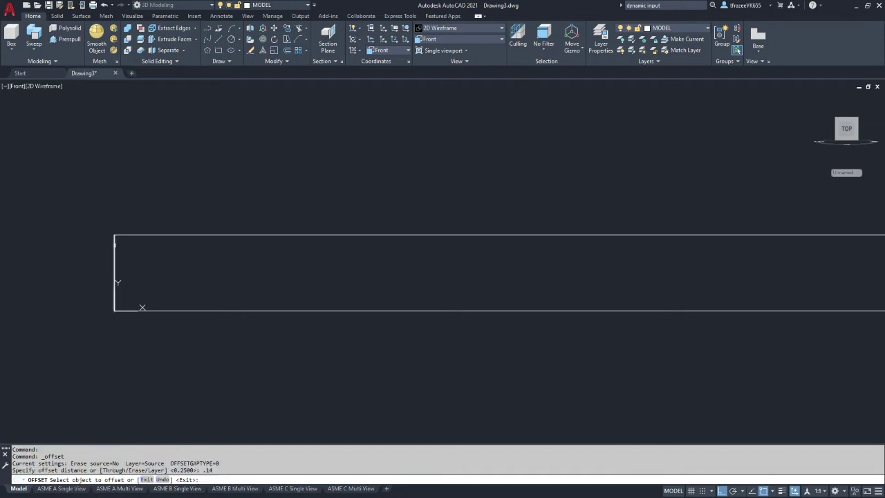
pyautogui.click(115, 243)
pyautogui.click(178, 267)
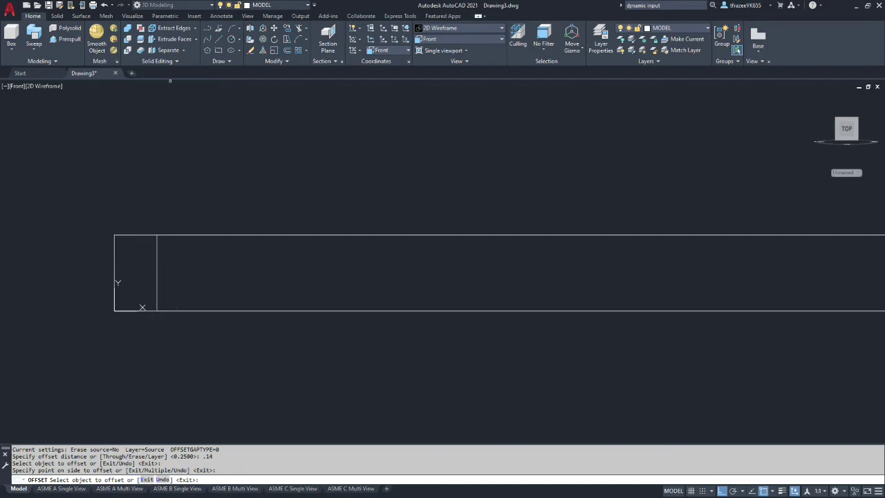
# Offset the bottom horizontal line 0.125 upward for the screw's body radius
pyautogui.click(287, 50)
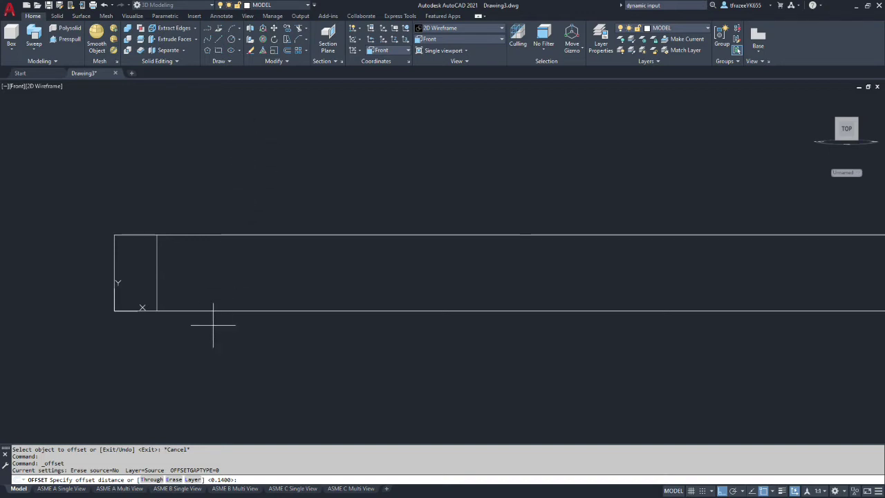
pyautogui.write('.125')
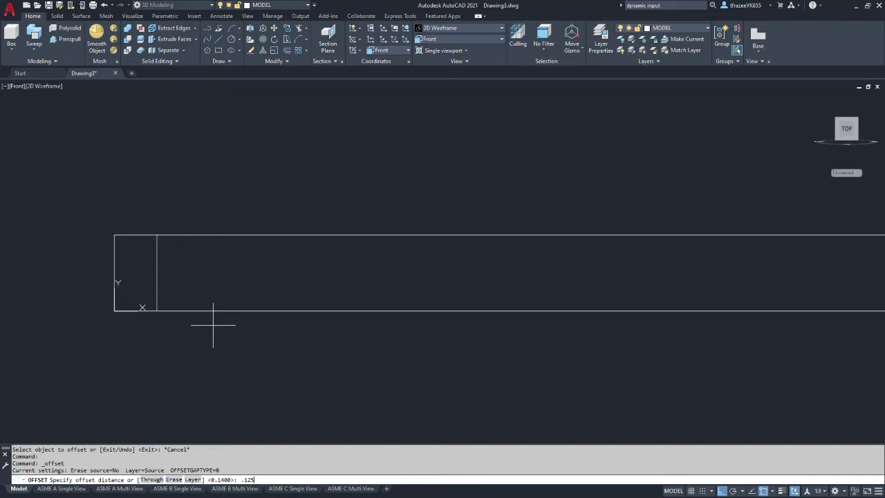
pyautogui.press('Return')
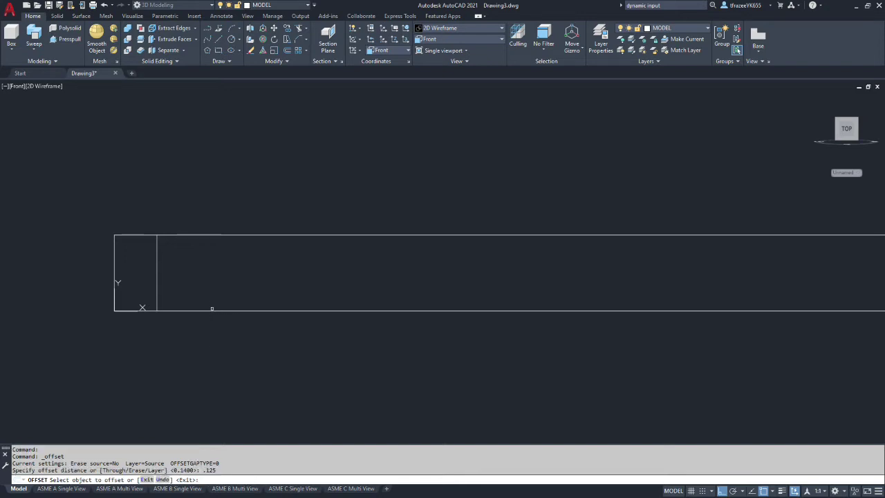
pyautogui.click(211, 309)
pyautogui.click(211, 293)
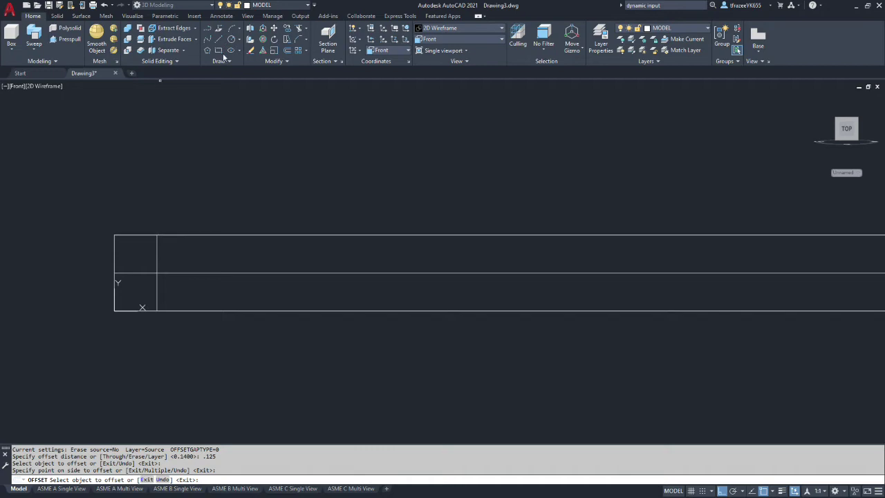
# Draw the slanted head edge from the profile's upper-left corner to the intersection of the head-height and body-radius lines
pyautogui.click(218, 29)
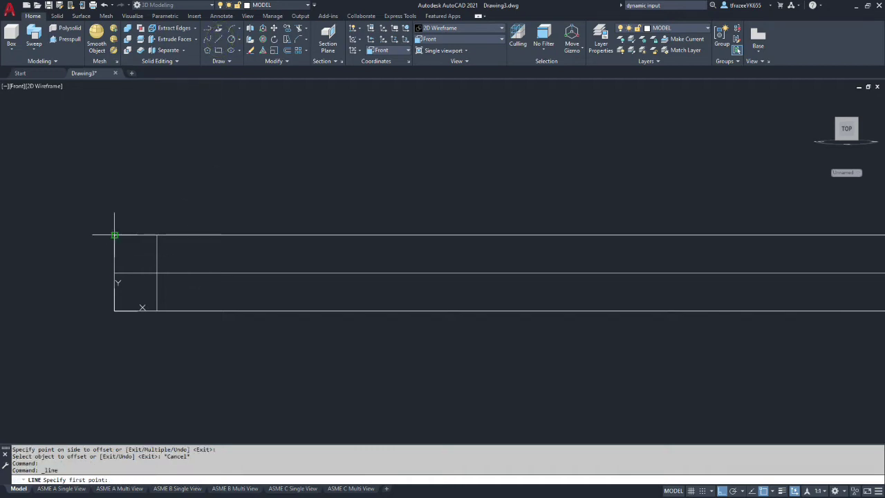
pyautogui.click(114, 235)
pyautogui.click(157, 272)
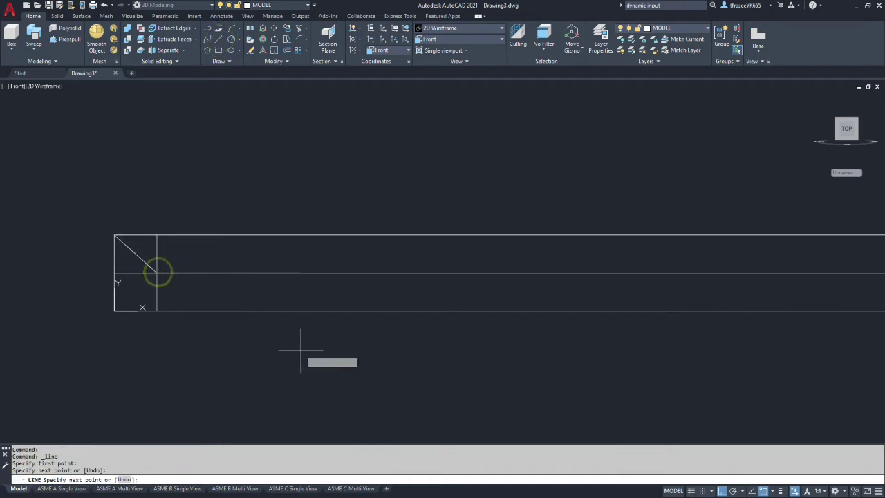
pyautogui.press('Escape')
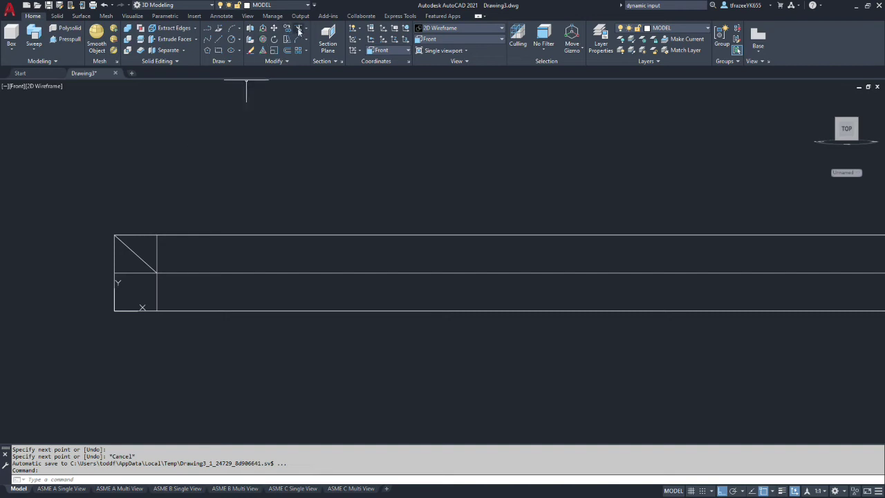
# Trim the head-height line above the slanted edge's lower end and the body-radius line inside the head
pyautogui.click(287, 39)
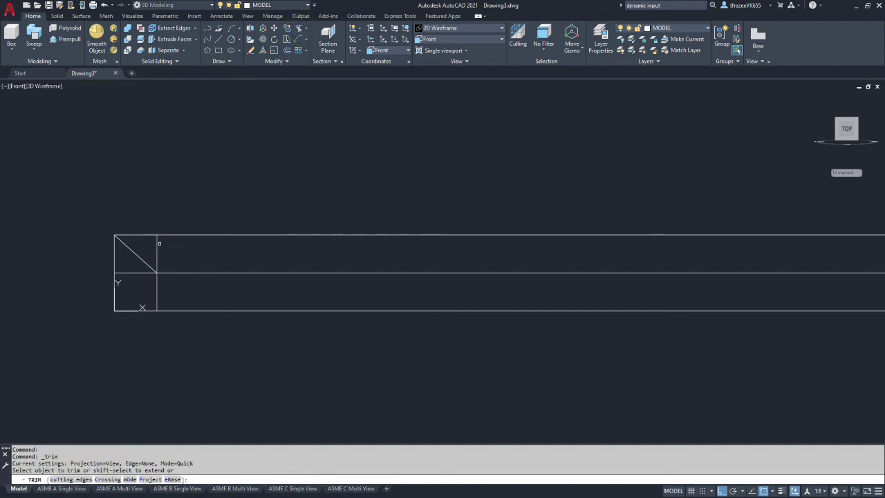
pyautogui.click(157, 246)
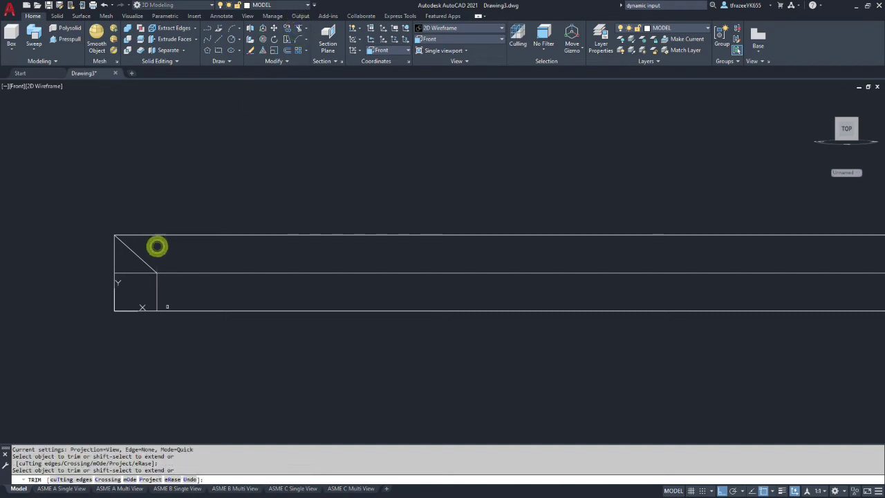
pyautogui.click(134, 274)
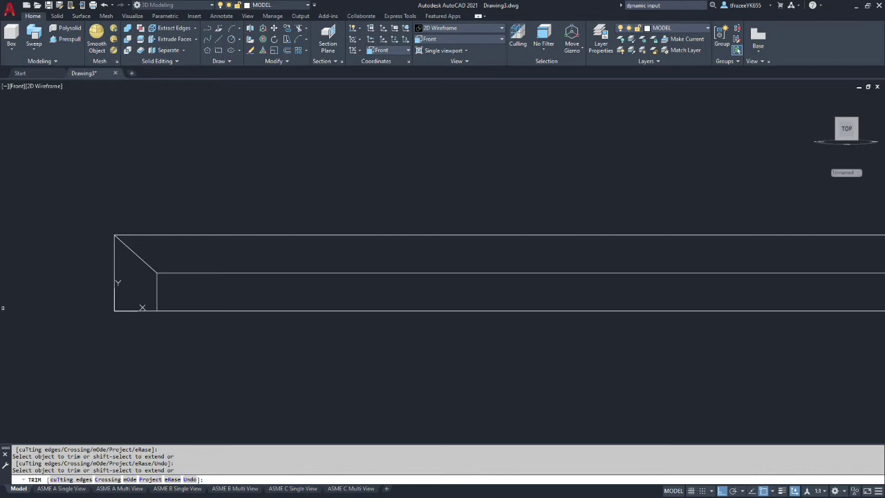
# Switch to Calculator and add the 0.5 length to 0.125
pyautogui.hotkey('alt', 'Tab')
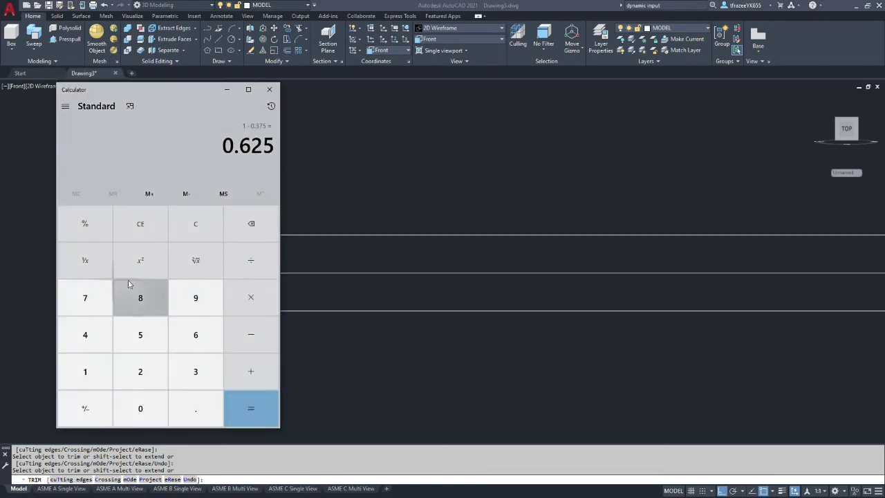
pyautogui.click(153, 235)
pyautogui.moveTo(182, 93); pyautogui.dragTo(231, 92)
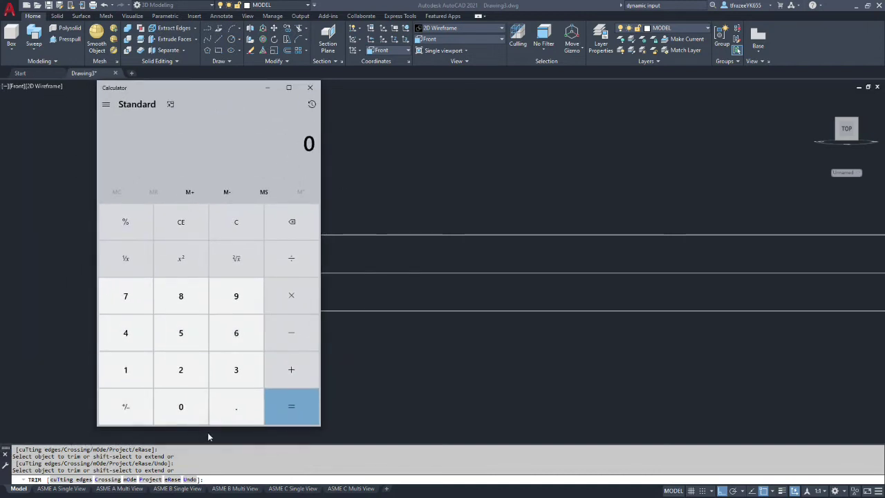
pyautogui.click(236, 405)
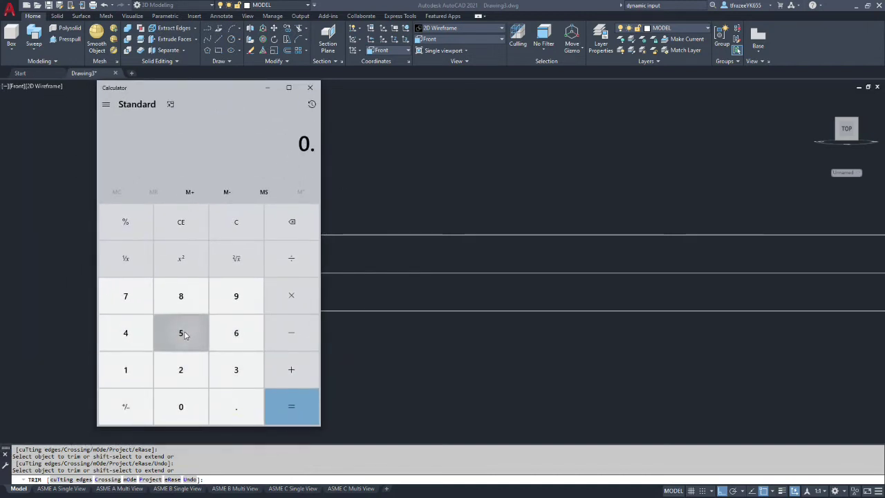
pyautogui.click(182, 333)
pyautogui.click(299, 375)
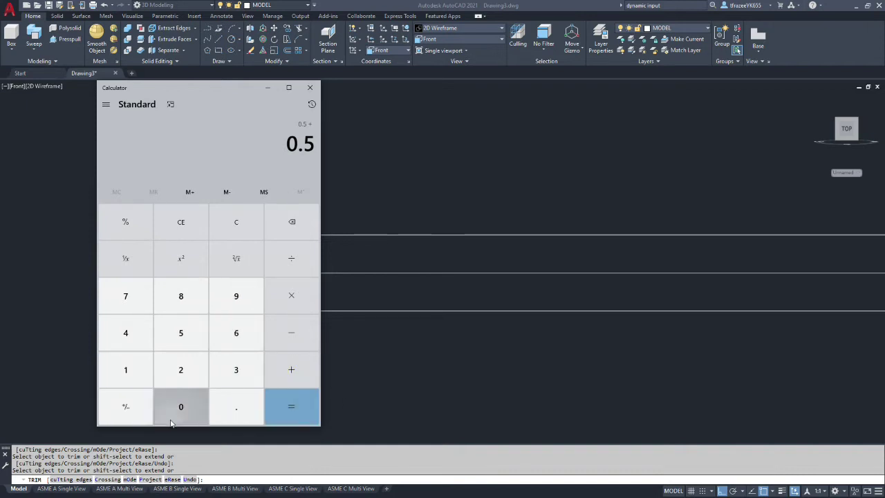
pyautogui.click(234, 409)
pyautogui.click(130, 377)
pyautogui.click(194, 371)
pyautogui.click(179, 336)
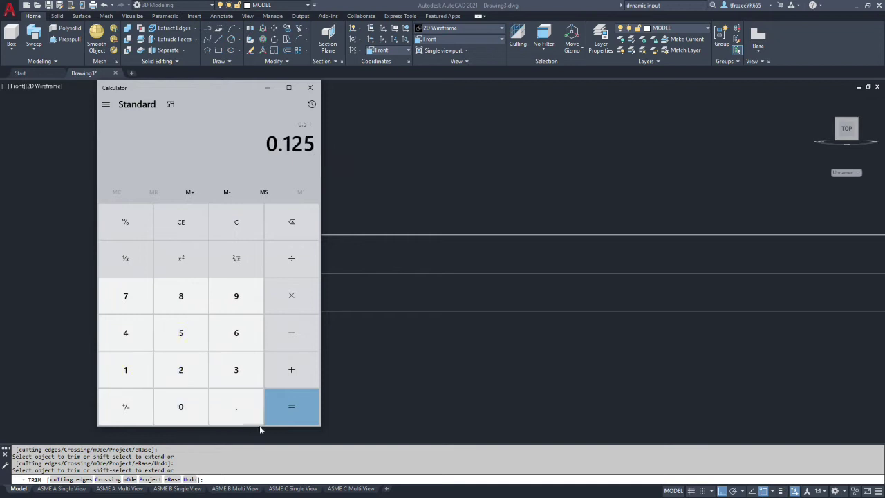
pyautogui.click(282, 410)
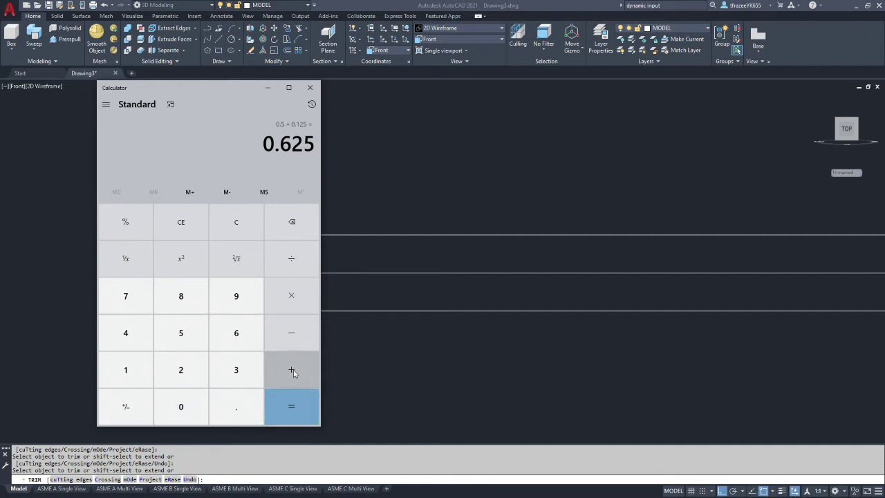
# Add the 0.14 head height to the calculated sum and return to AutoCAD
pyautogui.click(293, 373)
pyautogui.click(238, 407)
pyautogui.click(132, 369)
pyautogui.click(123, 332)
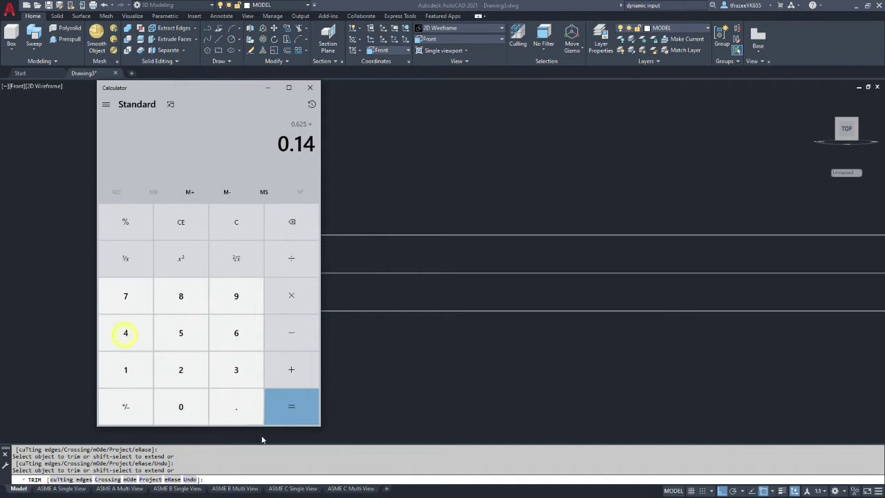
pyautogui.click(296, 406)
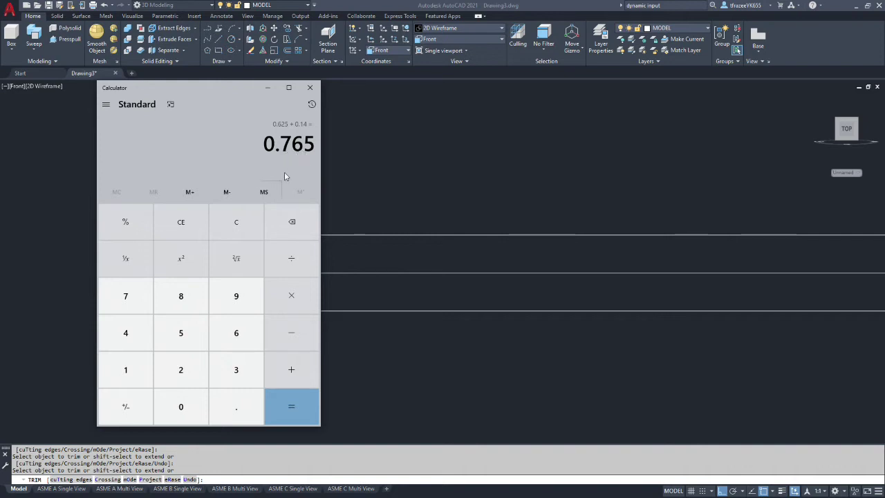
pyautogui.press('Escape')
pyautogui.click(309, 87)
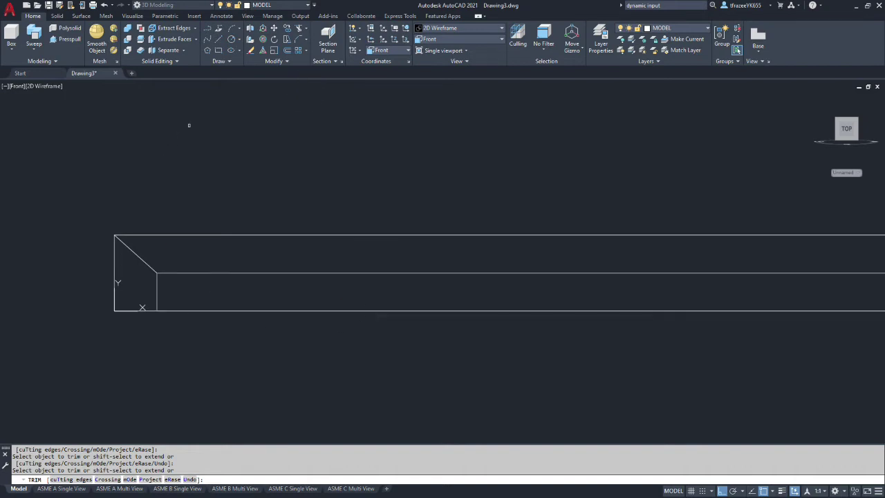
# Offset the profile's vertical head line 0.75 along the screw axis to mark the body's end
pyautogui.click(287, 50)
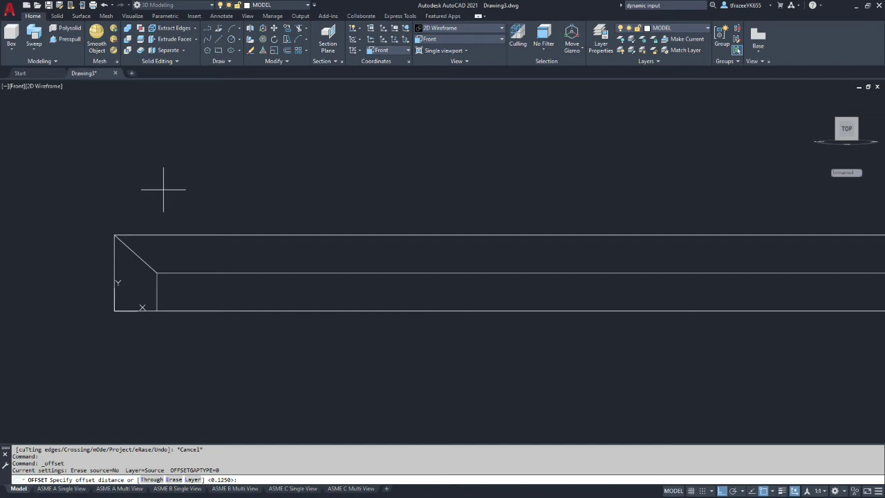
pyautogui.write('.75')
pyautogui.press('Return')
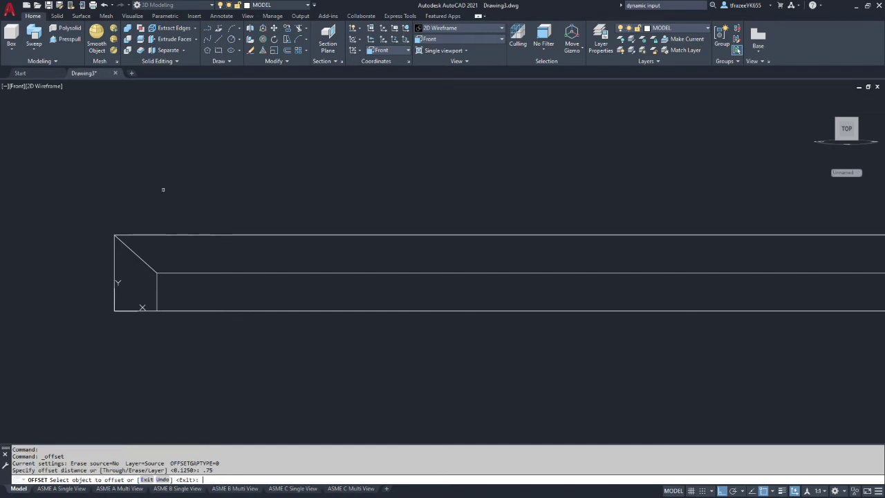
pyautogui.click(113, 257)
pyautogui.click(301, 294)
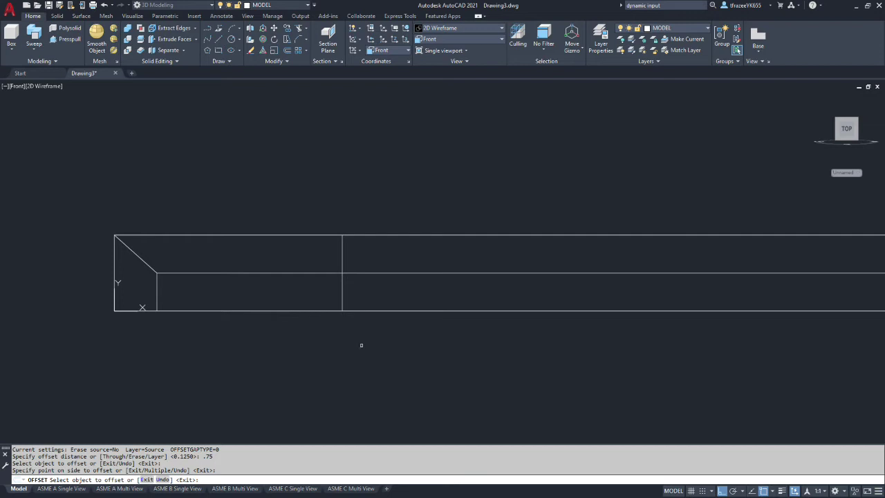
pyautogui.click(295, 236)
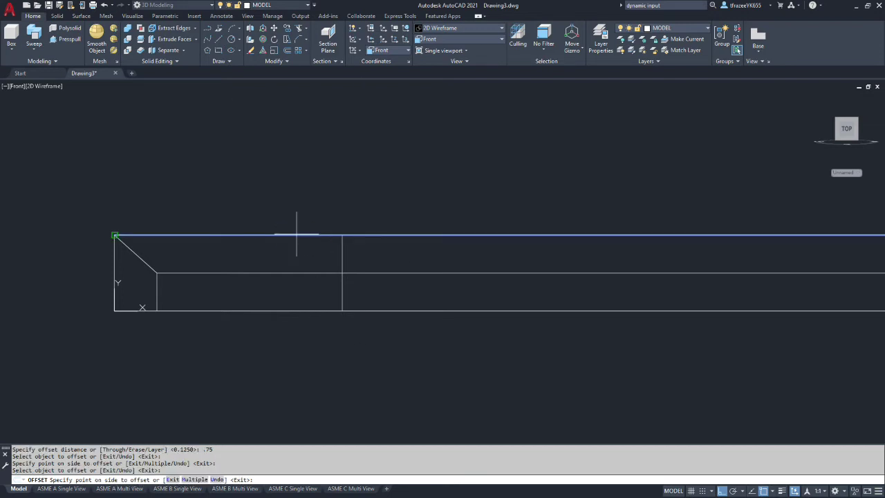
pyautogui.click(289, 235)
pyautogui.press('Escape')
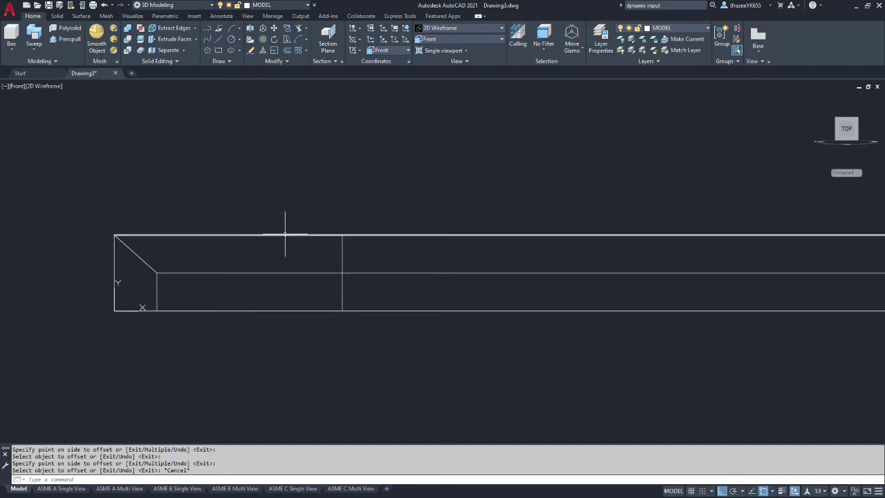
# Erase the upper horizontal line and the head-height line, and trim the excess above the body radius and past the 0.75 end line
pyautogui.click(285, 235)
pyautogui.press('Delete')
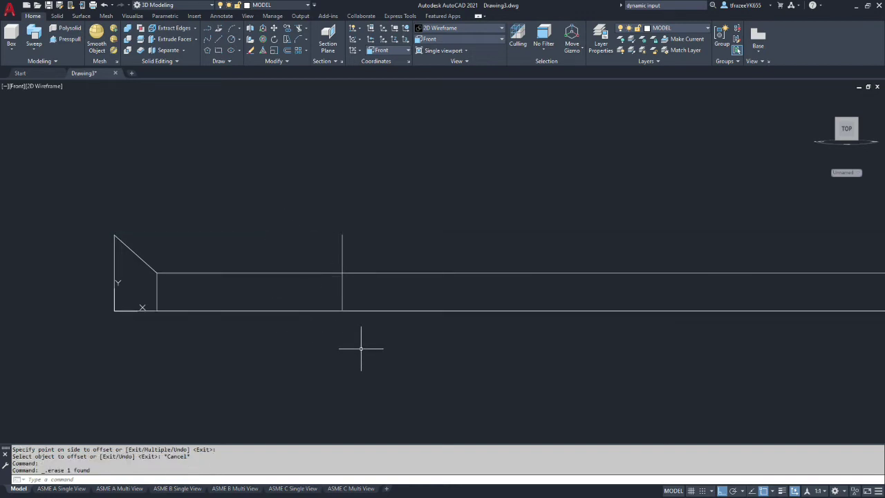
pyautogui.click(299, 30)
pyautogui.click(343, 249)
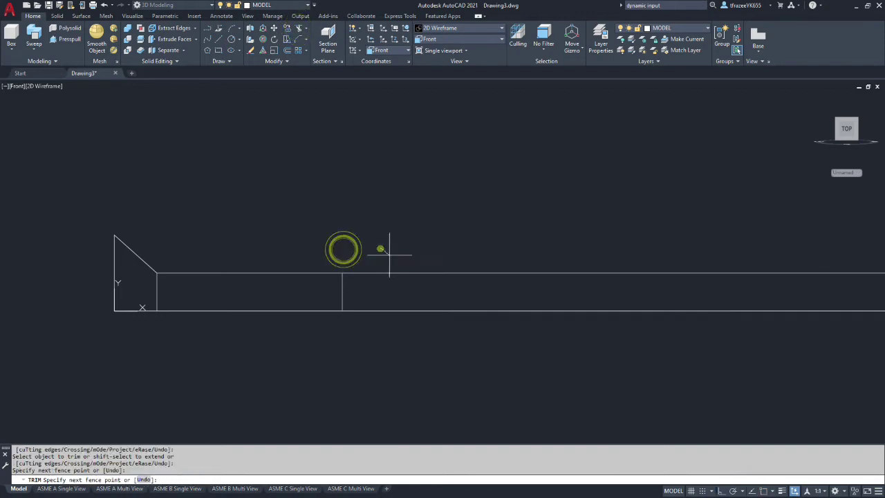
pyautogui.press('Return')
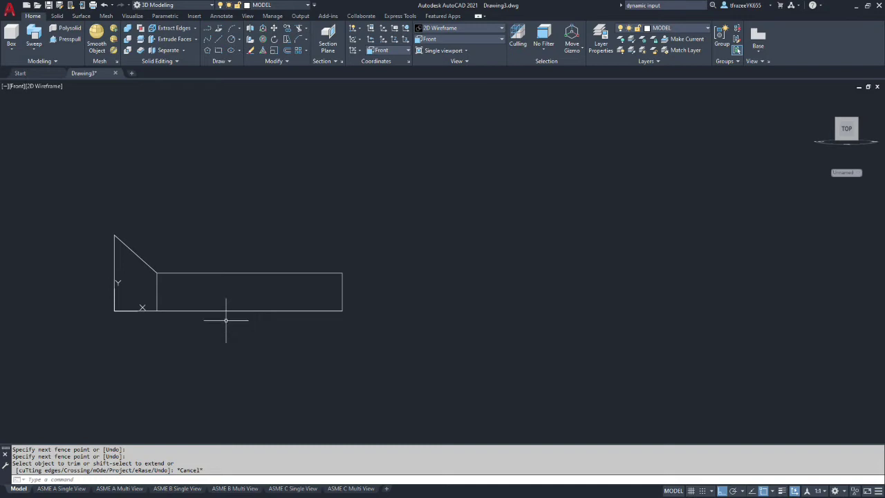
pyautogui.press('Escape')
pyautogui.click(158, 290)
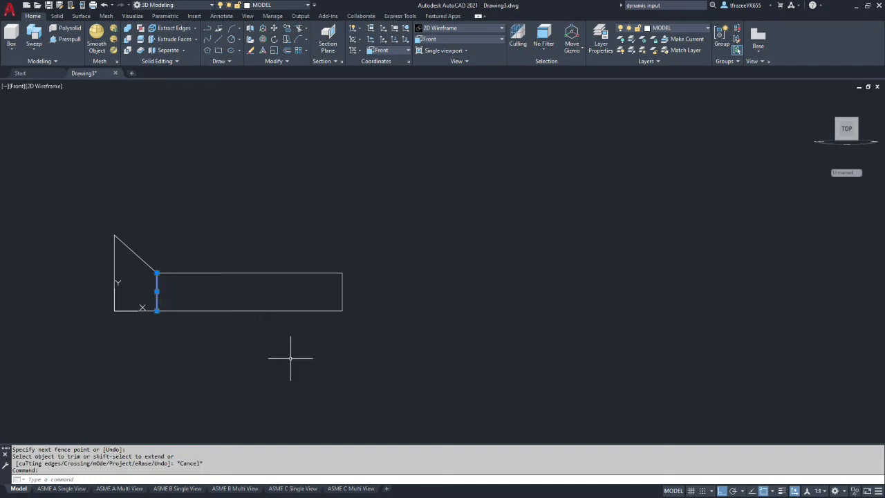
pyautogui.press('Delete')
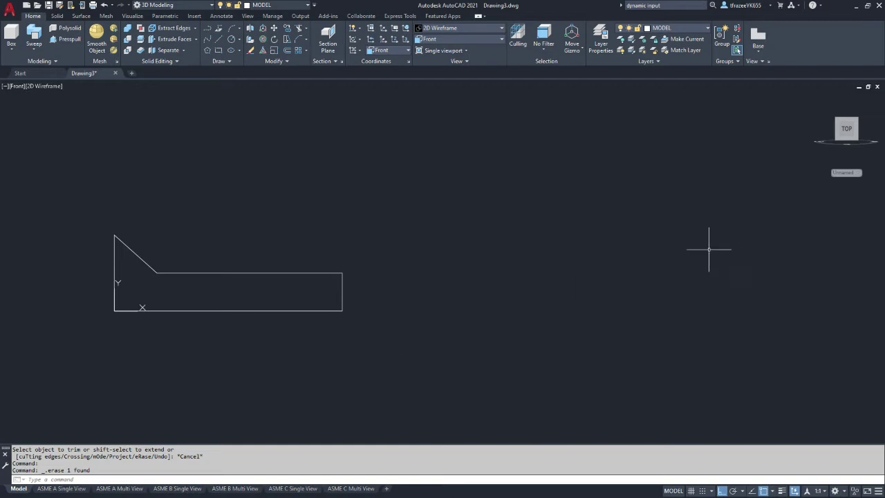
# Erase the stray long line lying away from the screw's half profile
pyautogui.moveTo(814, 97); pyautogui.dragTo(689, 166)
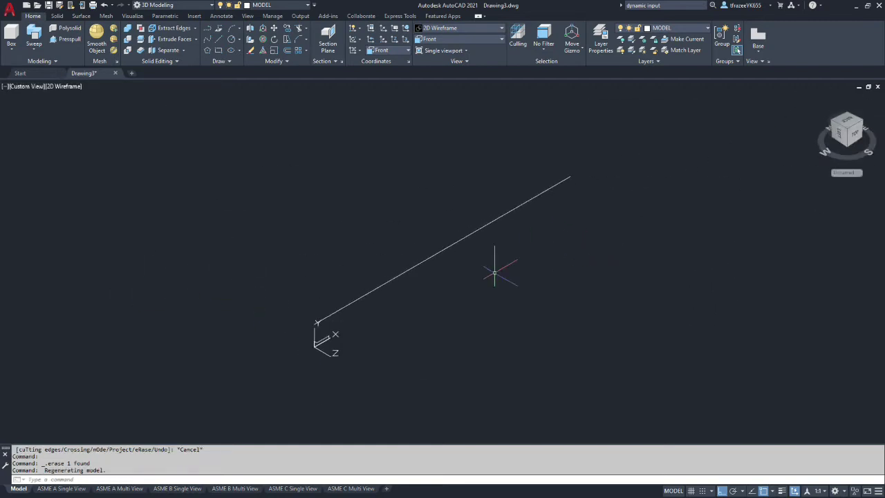
pyautogui.scroll(-6, 321, 343)
pyautogui.scroll(5, 325, 344)
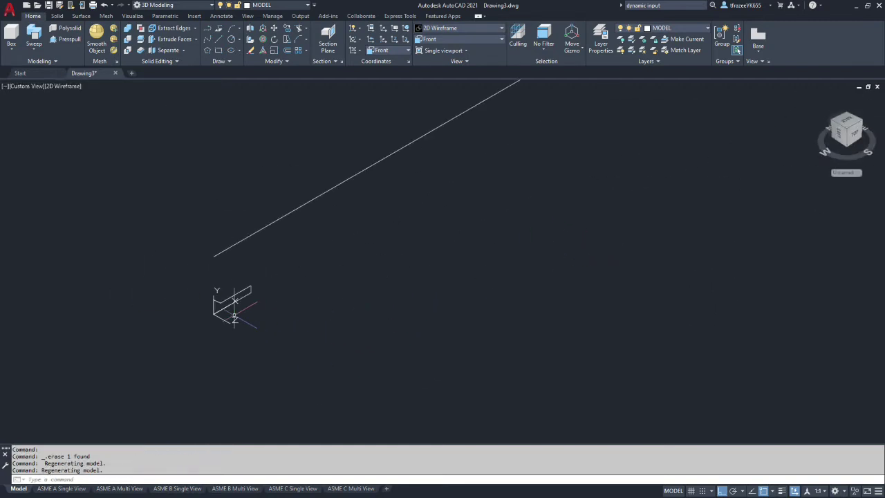
pyautogui.press('Delete')
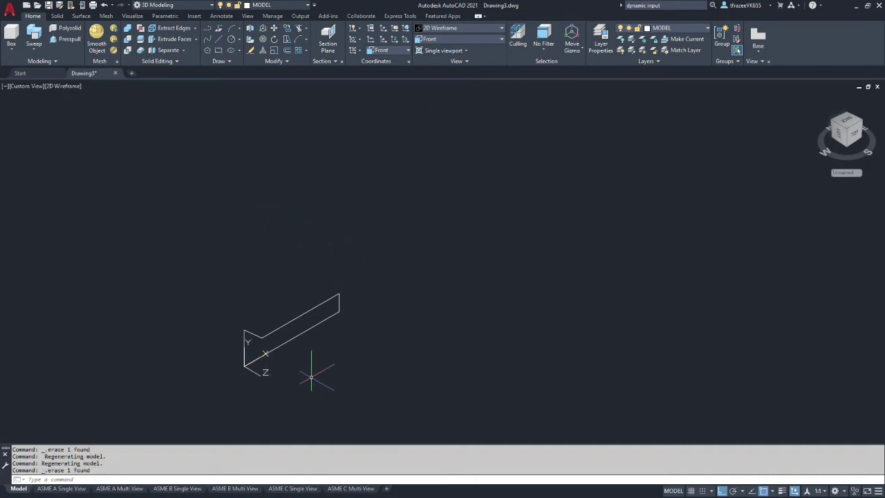
# Join all five lines of the screw's half profile into one polyline
pyautogui.scroll(4, 243, 391)
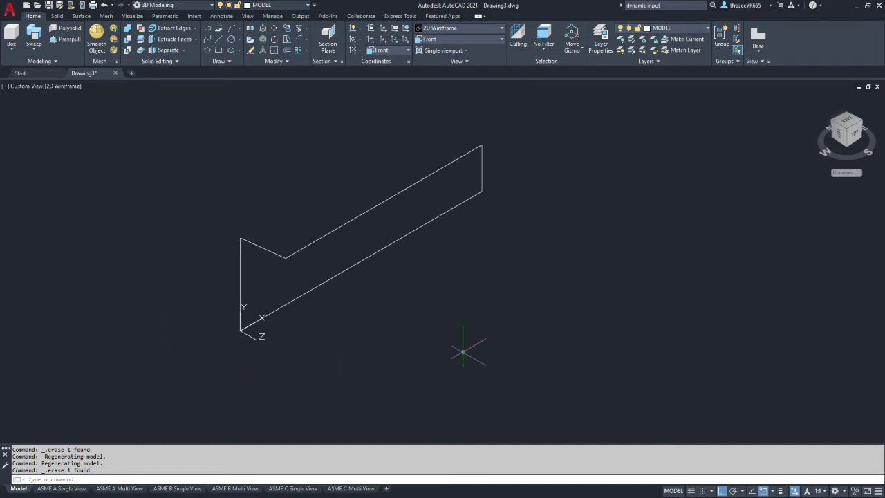
pyautogui.write('join')
pyautogui.press('Return')
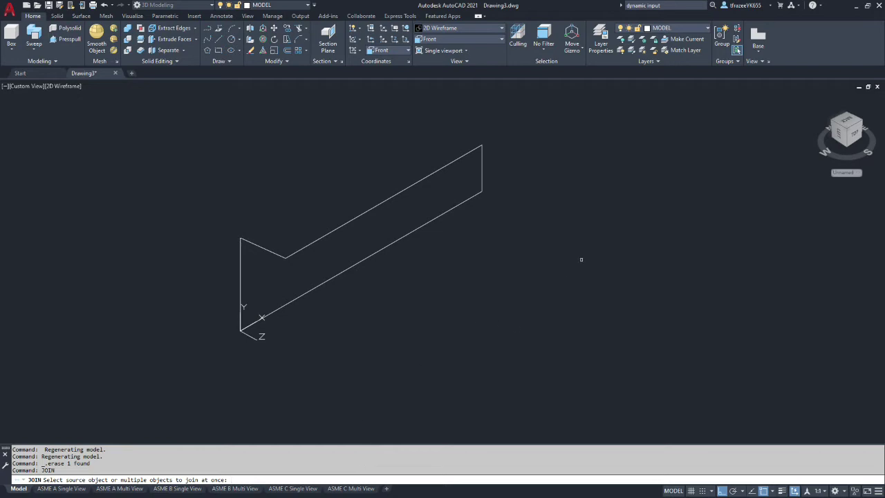
pyautogui.click(600, 244)
pyautogui.click(101, 340)
pyautogui.click(591, 155)
pyautogui.click(394, 170)
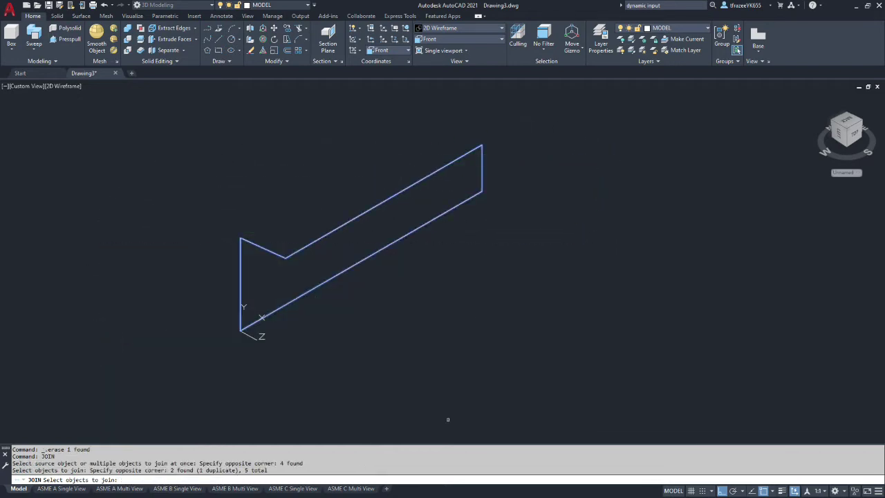
pyautogui.press('Return')
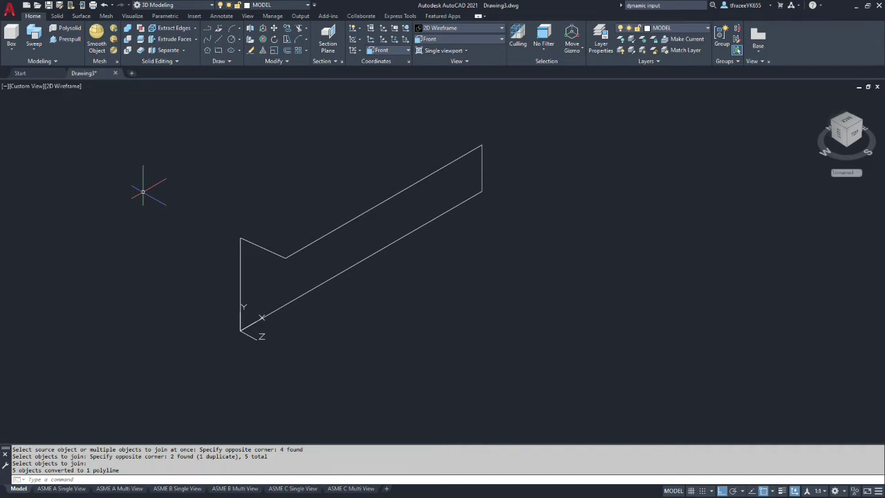
# Revolve the joined profile 360 degrees about the X axis as a solid
pyautogui.click(35, 53)
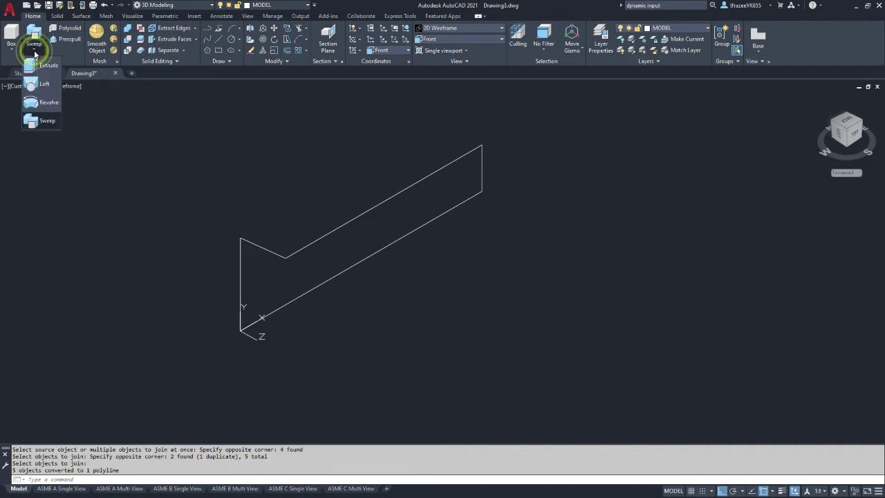
pyautogui.click(39, 104)
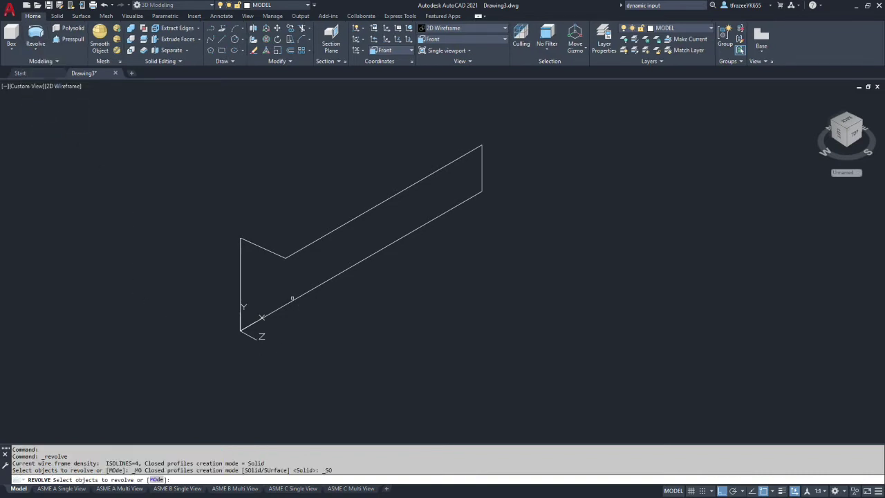
pyautogui.click(290, 301)
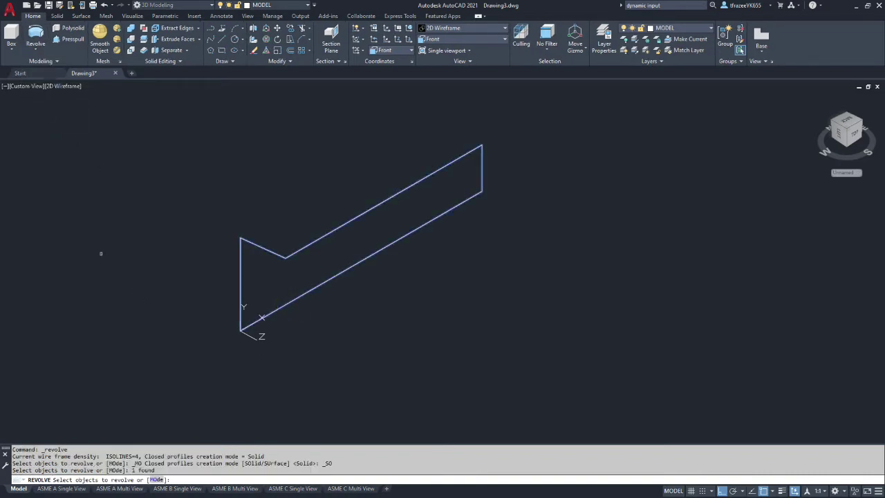
pyautogui.press('Return')
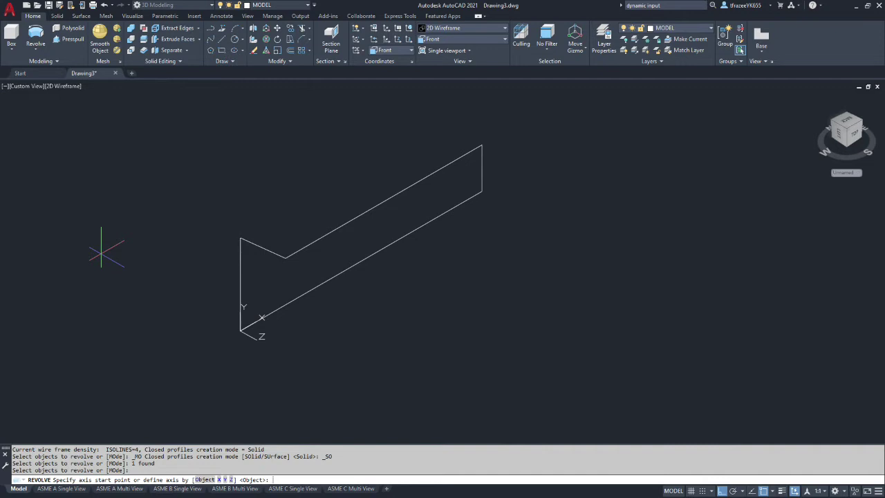
pyautogui.write('x')
pyautogui.press('Return')
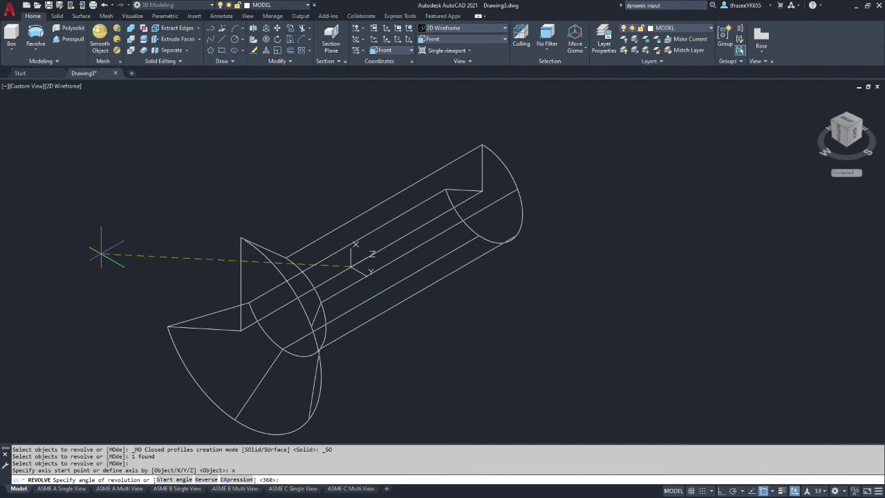
pyautogui.press('Return')
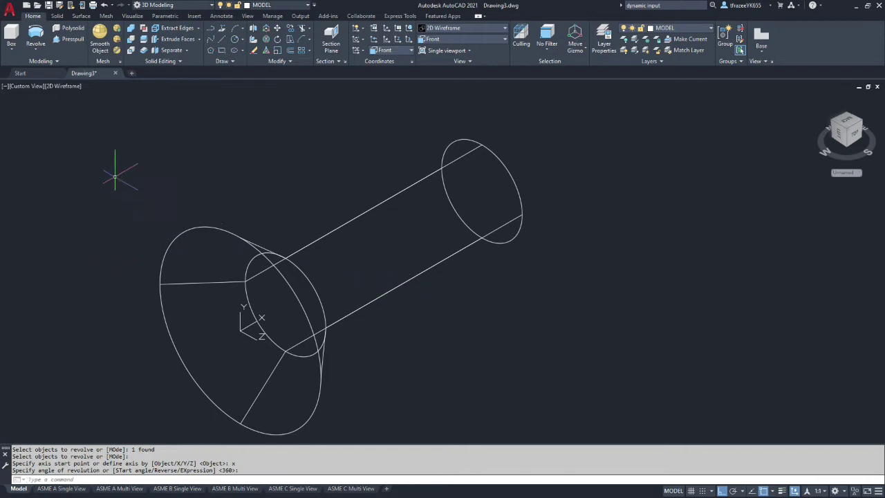
# Display the screw solid in the Conceptual visual style and inspect it from the side
pyautogui.click(66, 87)
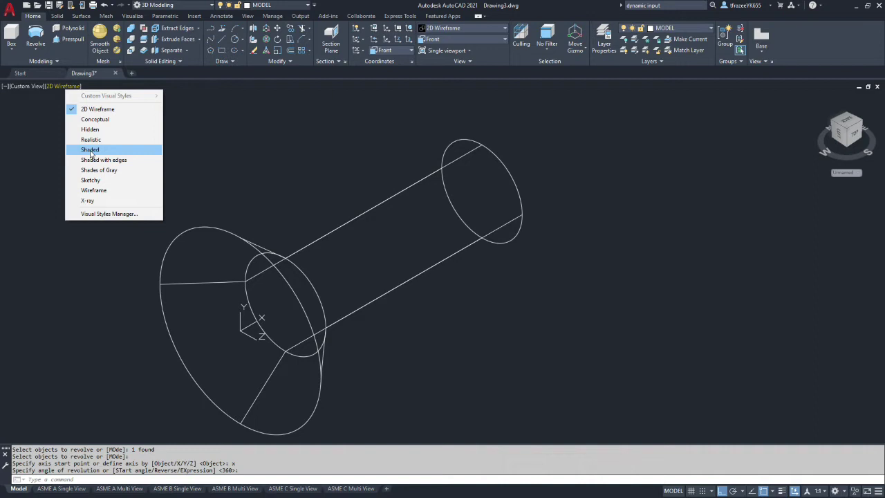
pyautogui.click(94, 119)
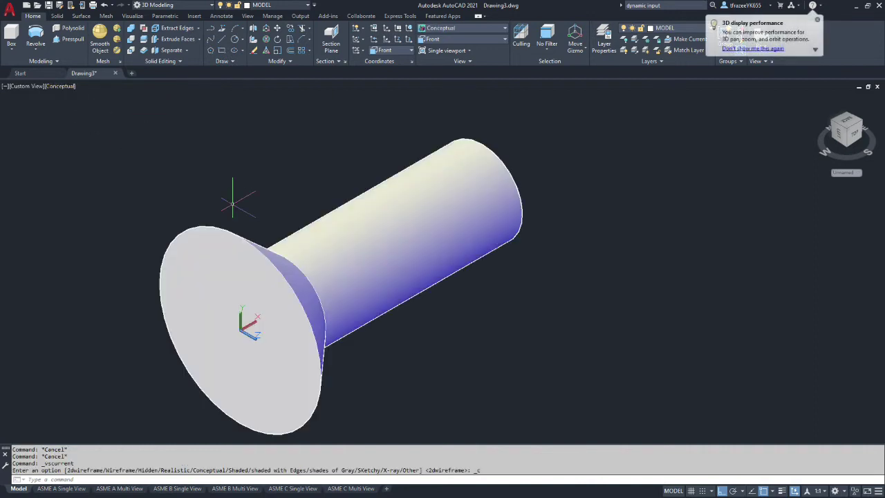
pyautogui.keyDown('shift'); pyautogui.moveTo(275, 241); pyautogui.dragTo(222, 234, button='middle'); pyautogui.keyUp('shift')
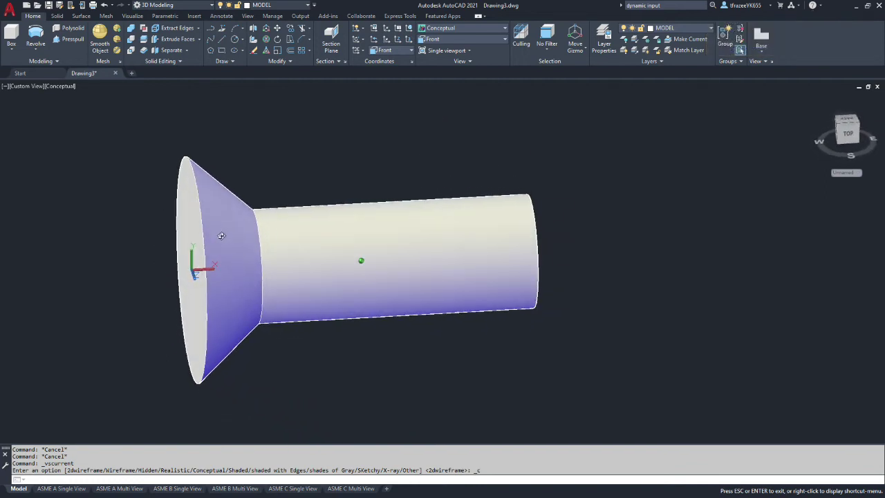
# Examine the screw head at an angle and consult the ¼-inch row of the PDF dimension table
pyautogui.keyDown('shift'); pyautogui.moveTo(221, 236); pyautogui.dragTo(266, 299, button='middle'); pyautogui.keyUp('shift')
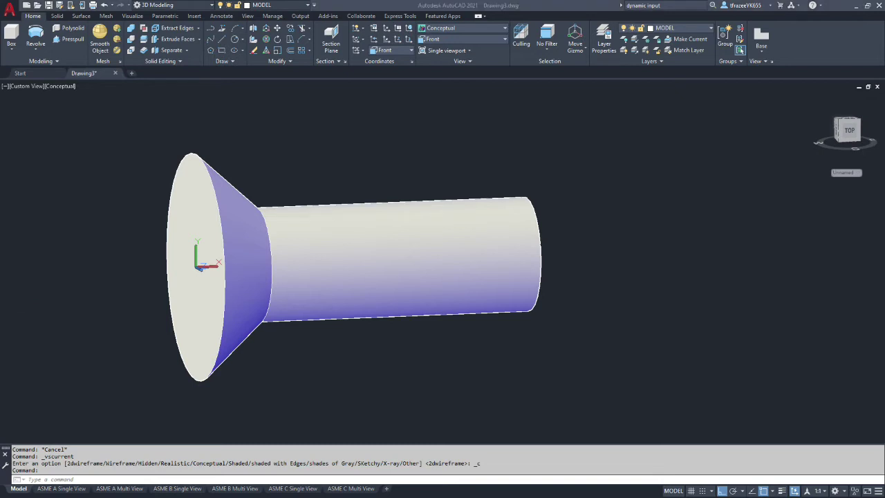
pyautogui.hotkey('alt', 'Tab')
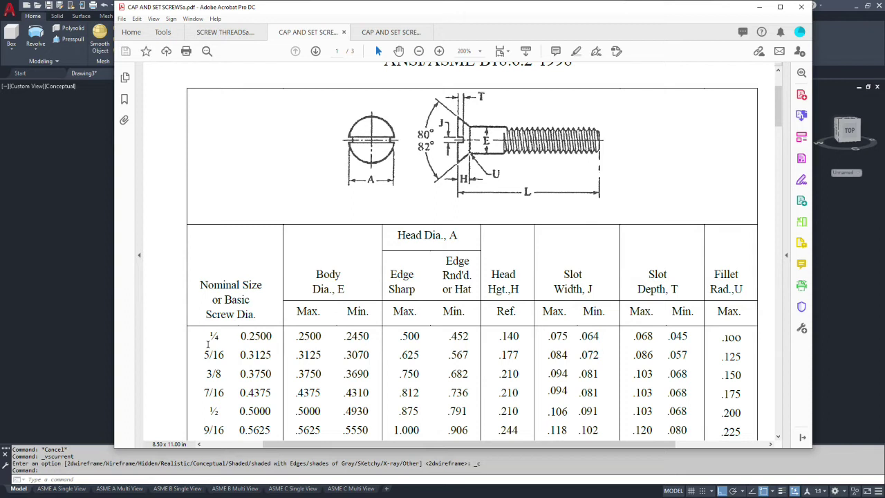
pyautogui.click(48, 290)
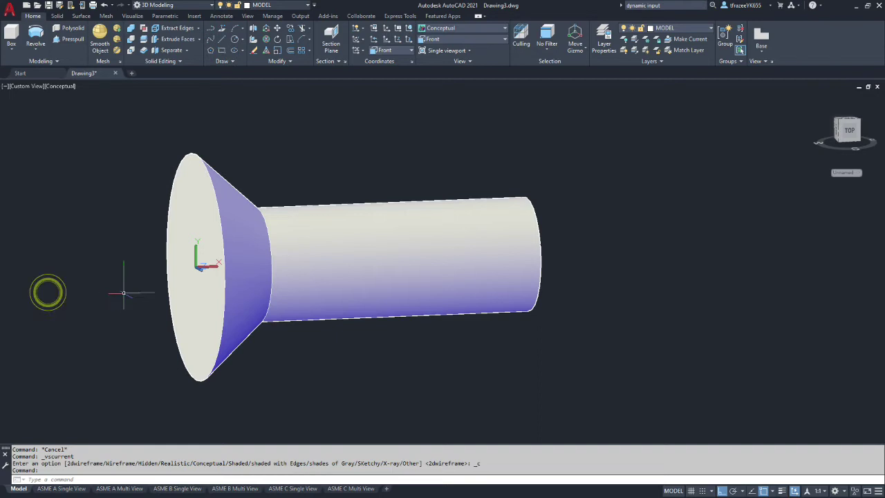
# Display the screw in the Wireframe visual style and set it to the Front view
pyautogui.click(54, 87)
pyautogui.click(82, 190)
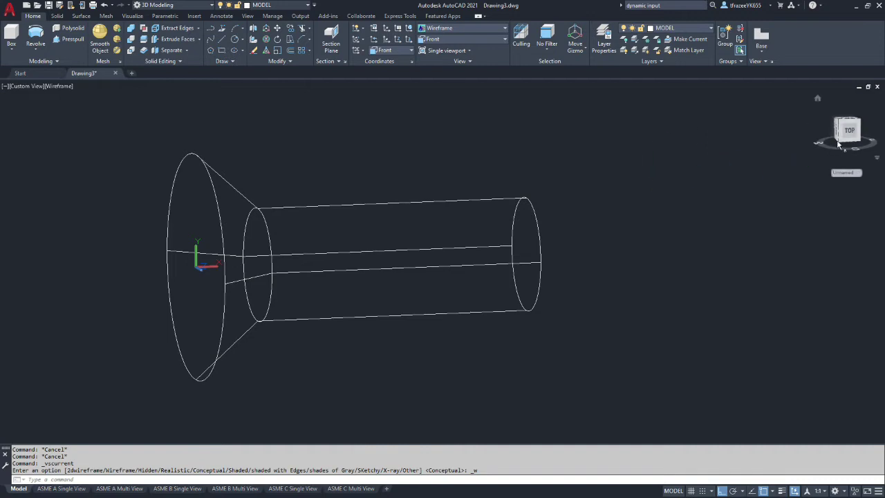
pyautogui.click(470, 40)
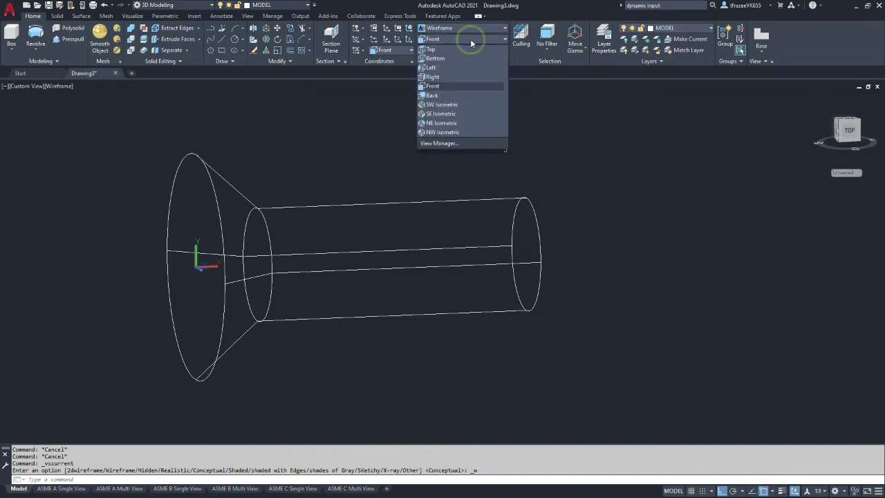
pyautogui.click(435, 86)
pyautogui.scroll(-5, 60, 292)
pyautogui.scroll(6, 40, 293)
pyautogui.scroll(5, 60, 293)
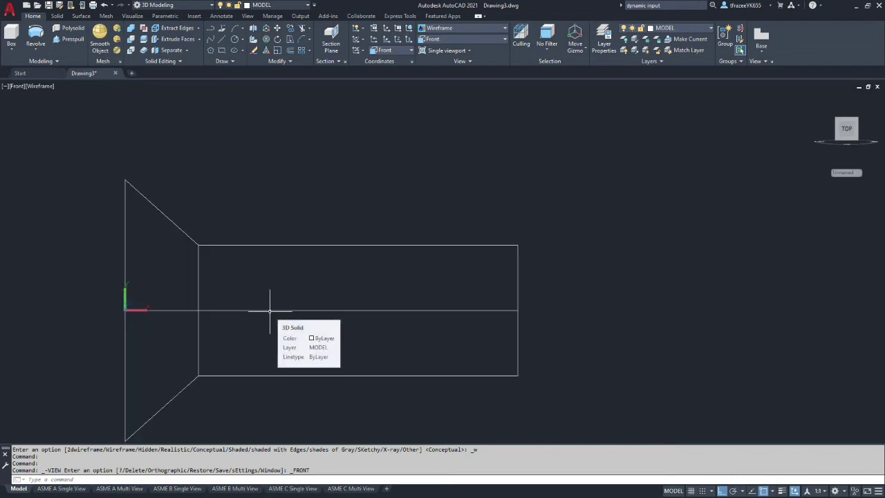
pyautogui.keyDown('shift'); pyautogui.moveTo(269, 306); pyautogui.dragTo(300, 308, button='middle'); pyautogui.keyUp('shift')
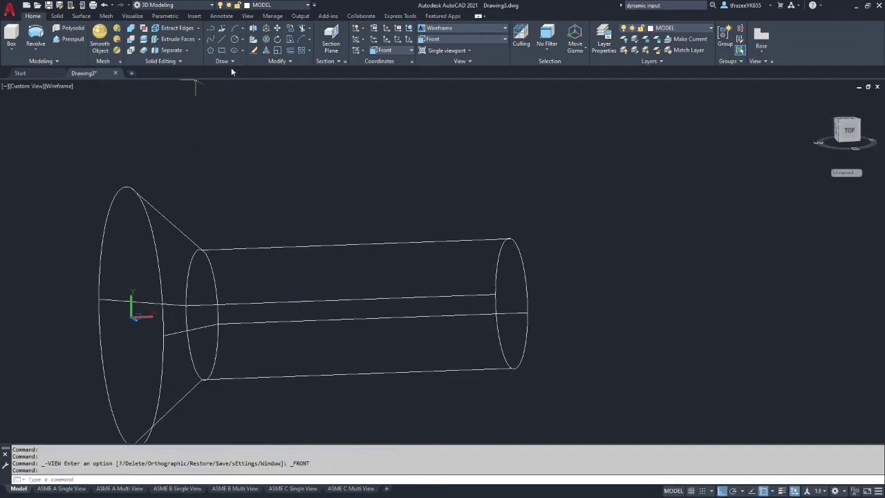
pyautogui.click(106, 5)
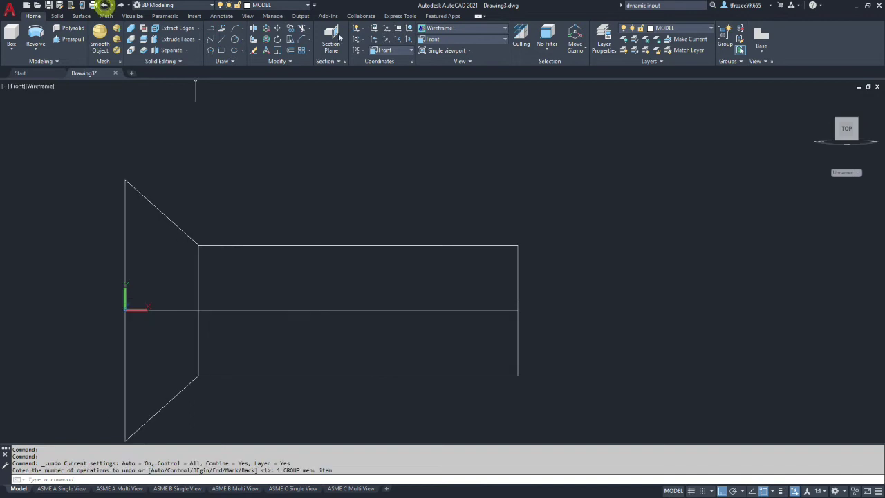
# Make CONST the current layer and draw a horizontal line from the origin along the screw axis past the shank's end
pyautogui.click(711, 28)
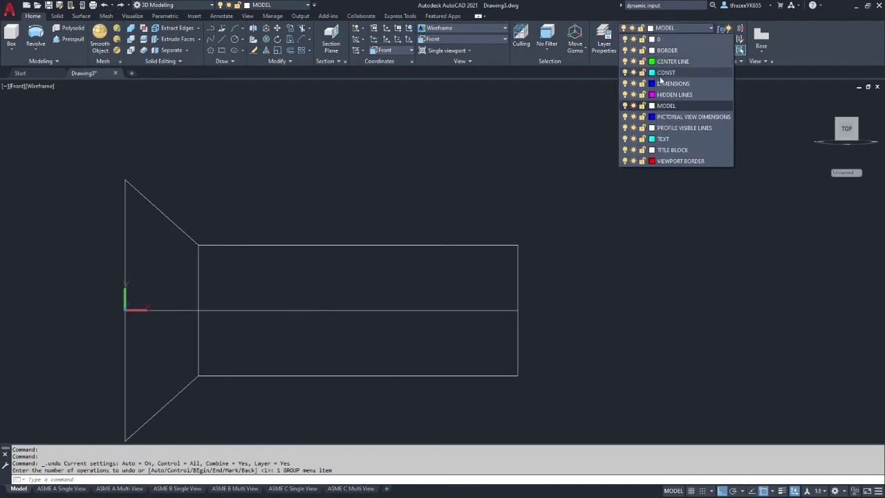
pyautogui.click(661, 75)
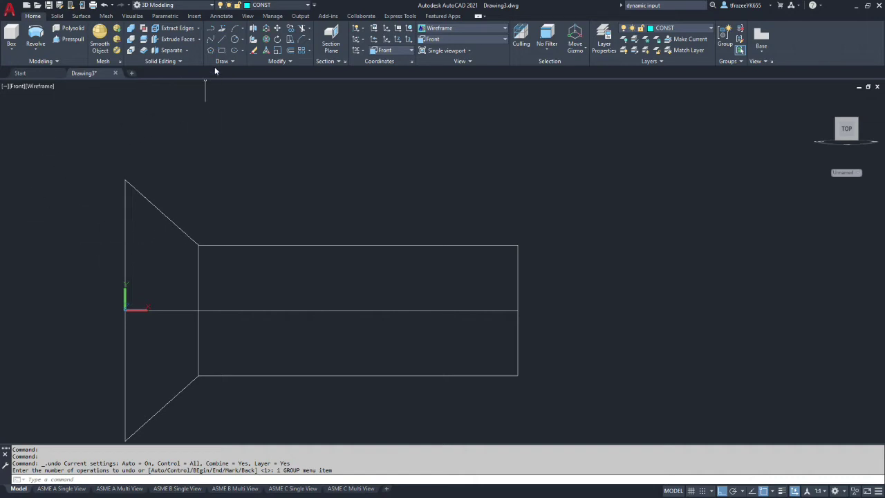
pyautogui.click(222, 39)
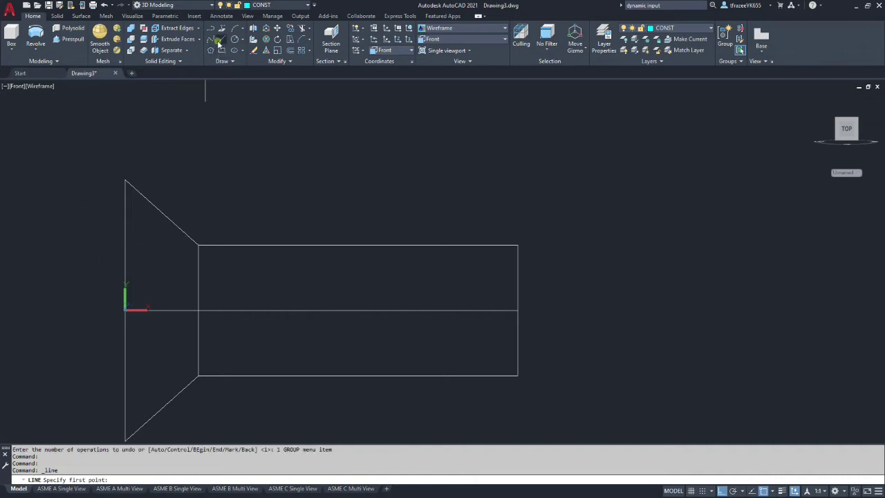
pyautogui.click(125, 310)
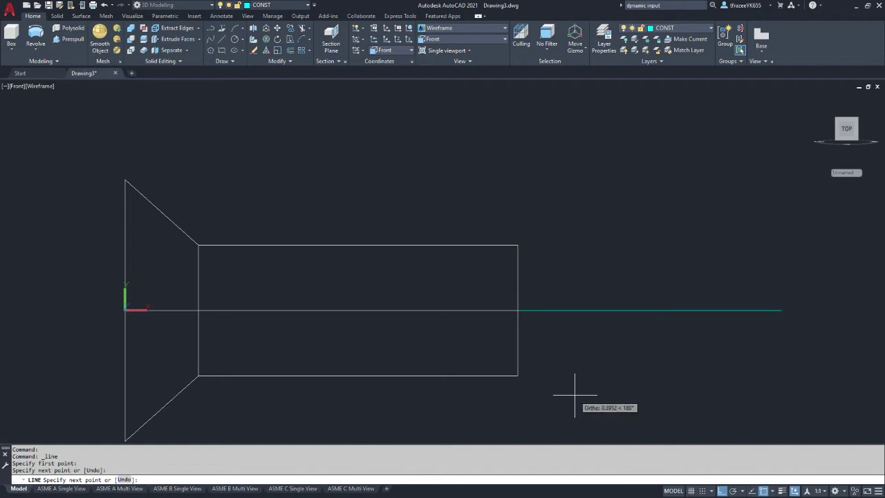
pyautogui.press('Escape')
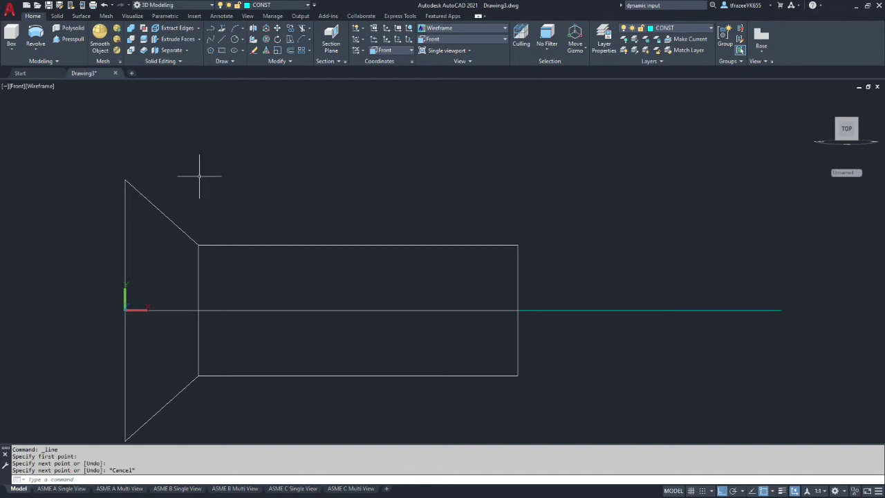
# Draw a vertical construction line from the origin up along the head's flat face, past its upper edge
pyautogui.click(221, 39)
pyautogui.click(124, 307)
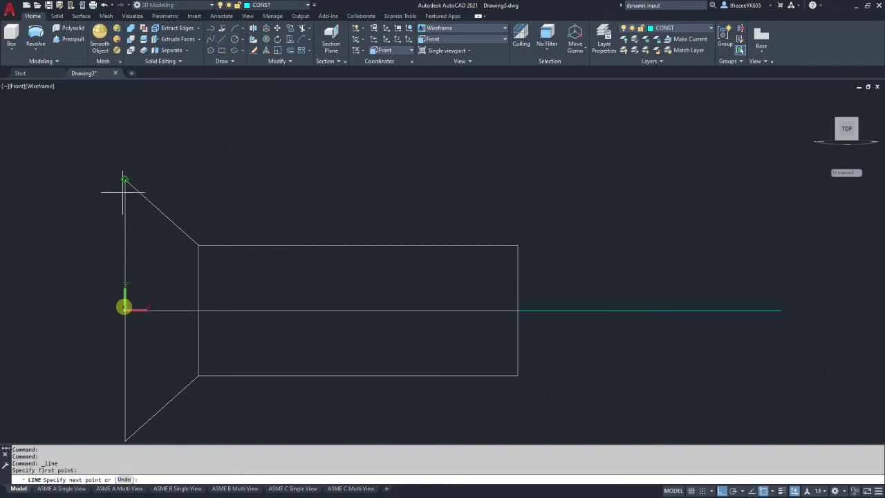
pyautogui.click(125, 117)
pyautogui.press('Escape')
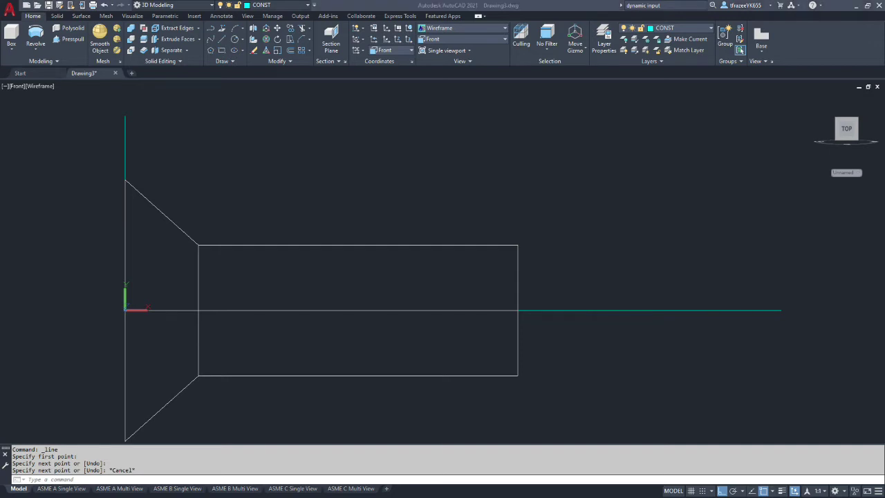
# Look up the ¼-inch slot dimensions in the PDF table and divide the .075 slot width by 2 in the Calculator
pyautogui.hotkey('alt', 'Tab')
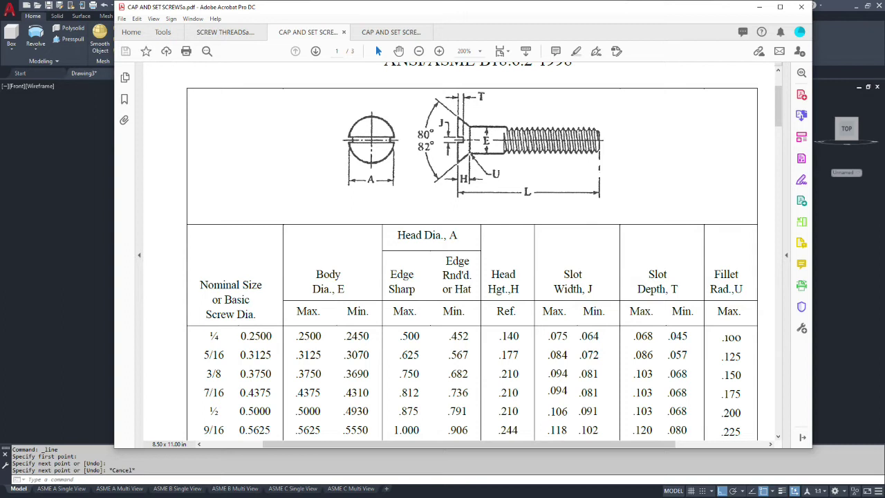
pyautogui.click(47, 293)
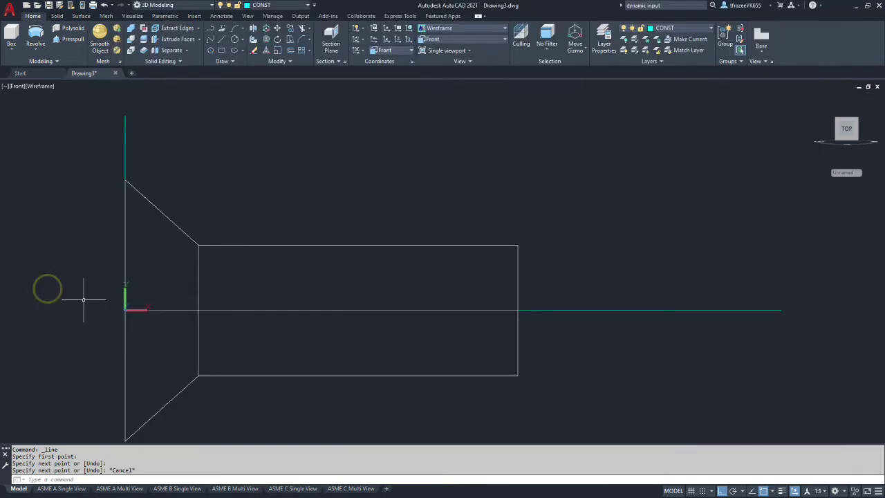
pyautogui.click(288, 49)
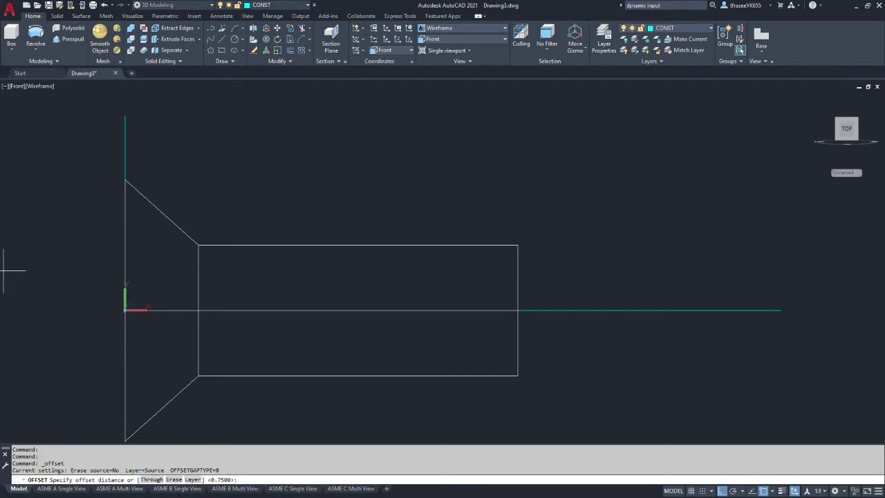
pyautogui.hotkey('alt', 'Tab')
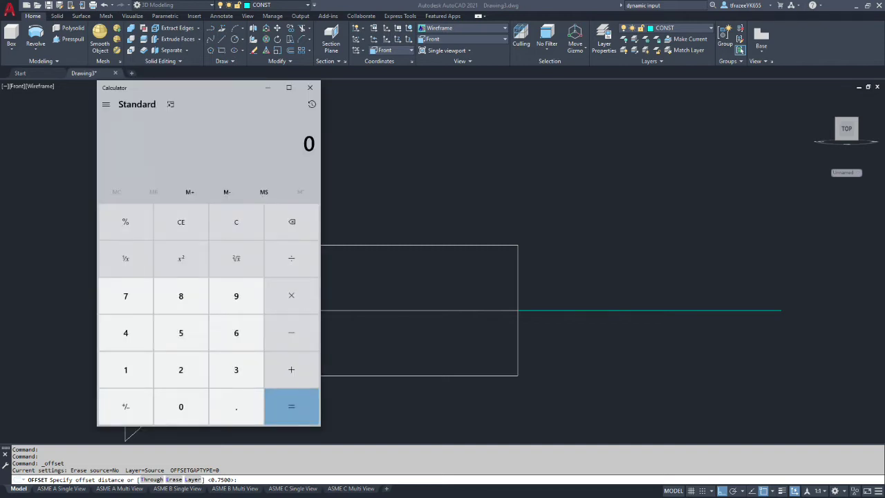
pyautogui.write('.075')
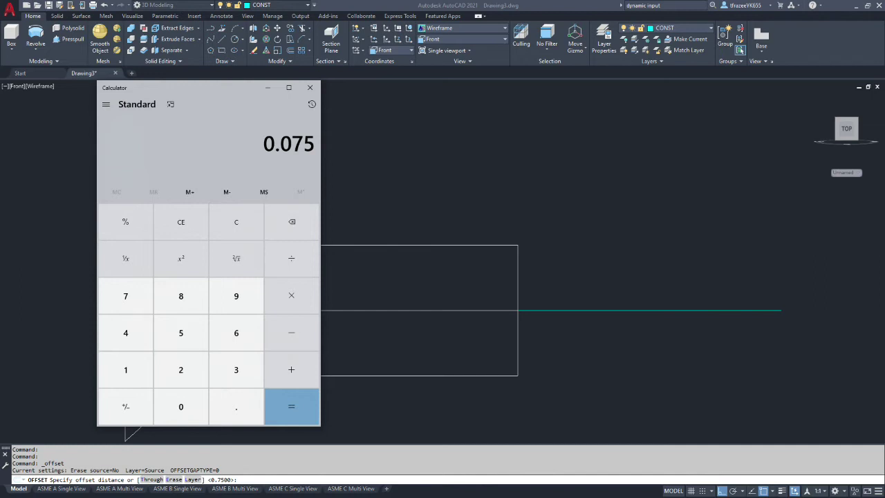
pyautogui.write('/2')
pyautogui.press('Return')
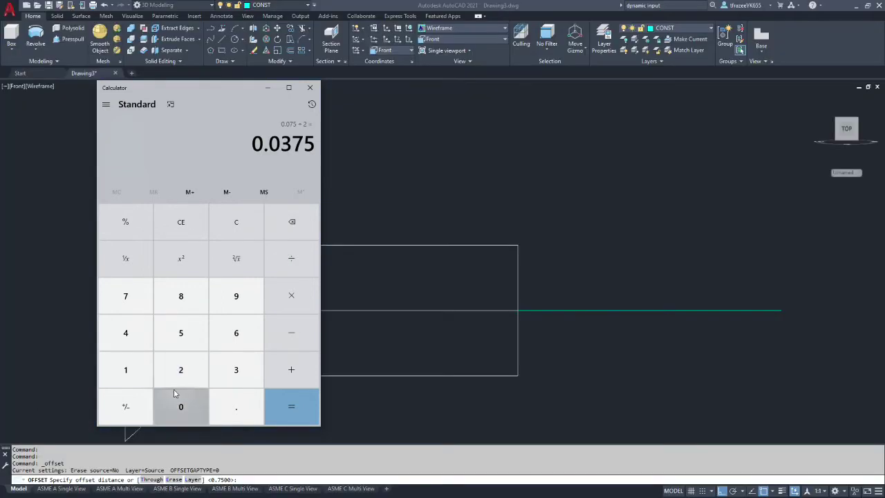
pyautogui.click(309, 87)
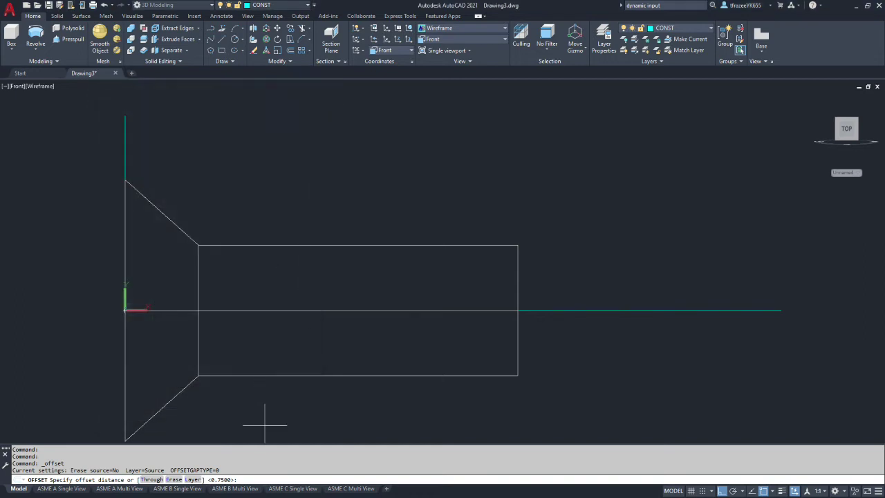
pyautogui.click(290, 434)
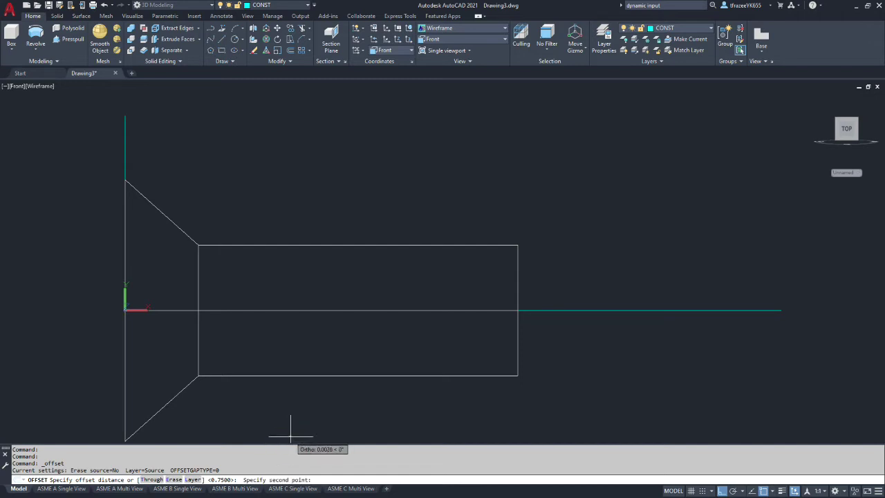
pyautogui.press('Escape')
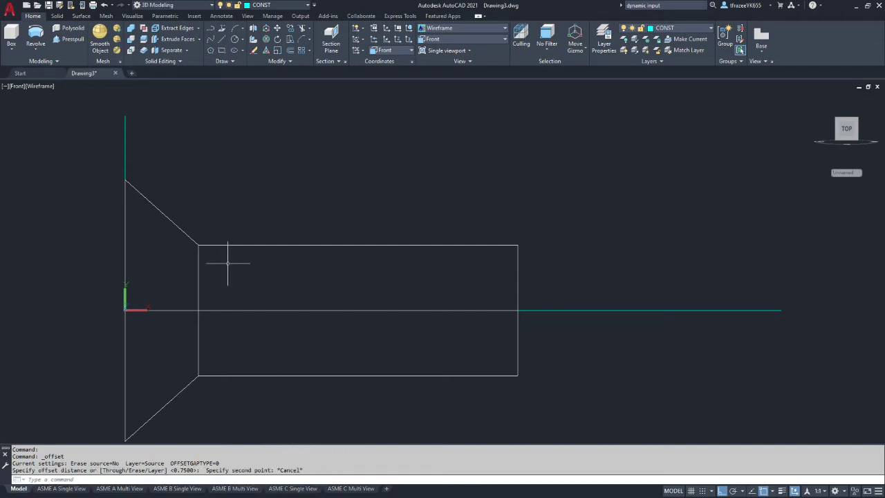
# Offset the horizontal construction line by .0375 to both sides of the screw axis
pyautogui.click(291, 54)
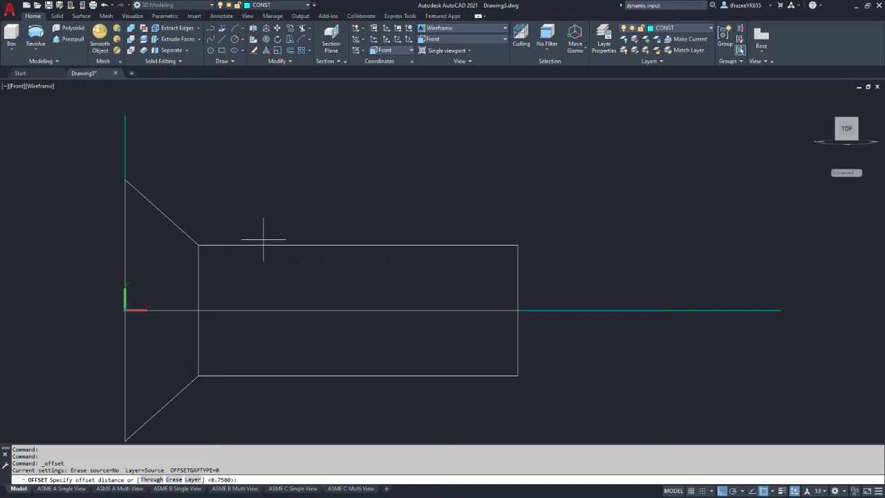
pyautogui.write('.0375')
pyautogui.press('Return')
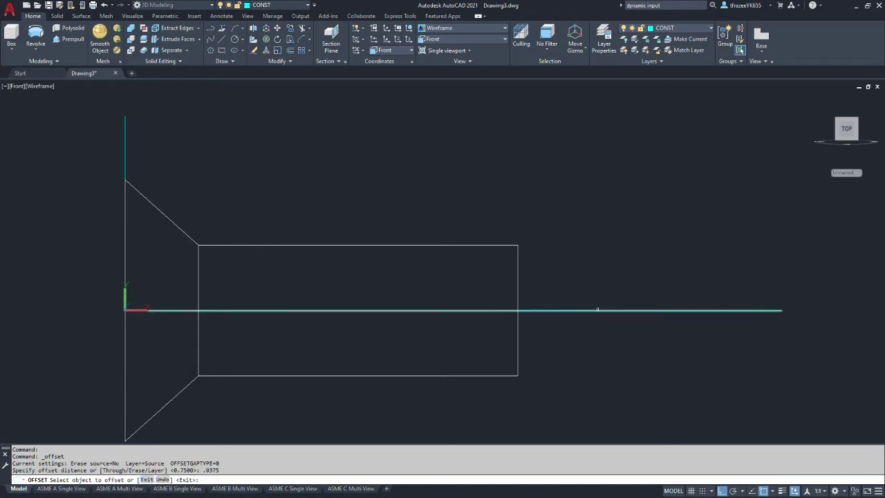
pyautogui.click(596, 311)
pyautogui.click(598, 298)
pyautogui.click(600, 310)
pyautogui.click(603, 337)
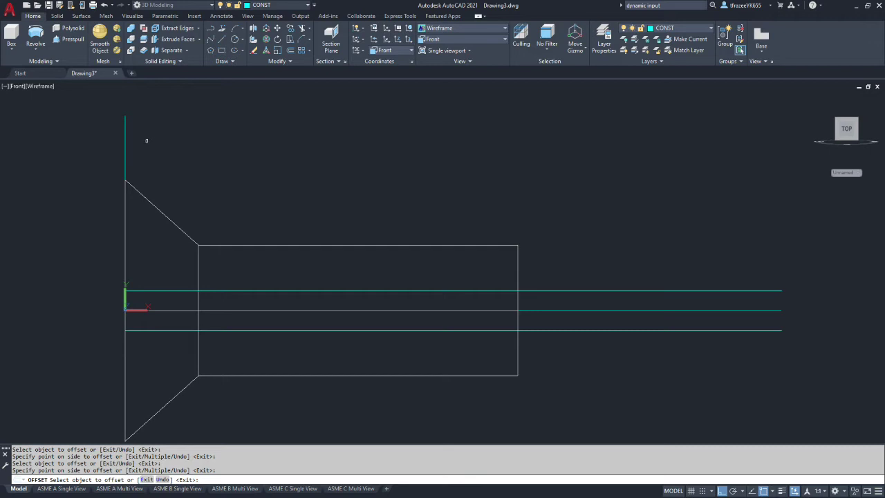
# Offset the vertical construction line by .068 into the screw head for the slot depth
pyautogui.click(288, 48)
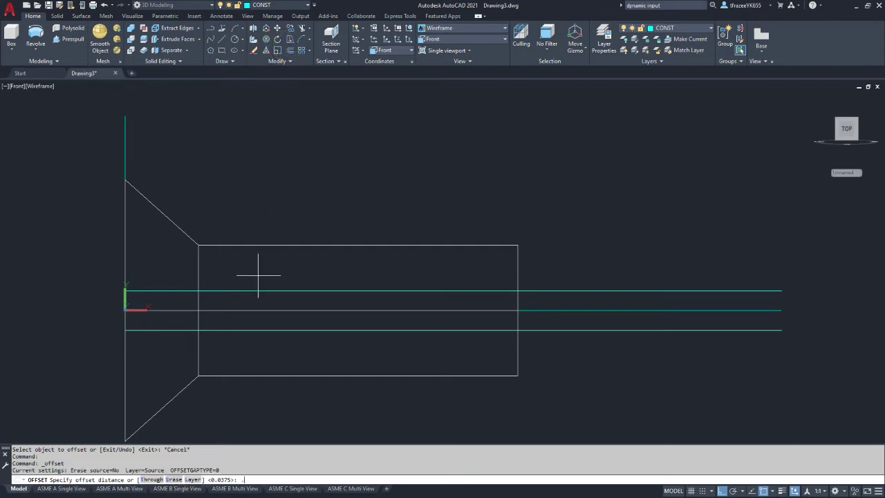
pyautogui.write('.068')
pyautogui.press('Return')
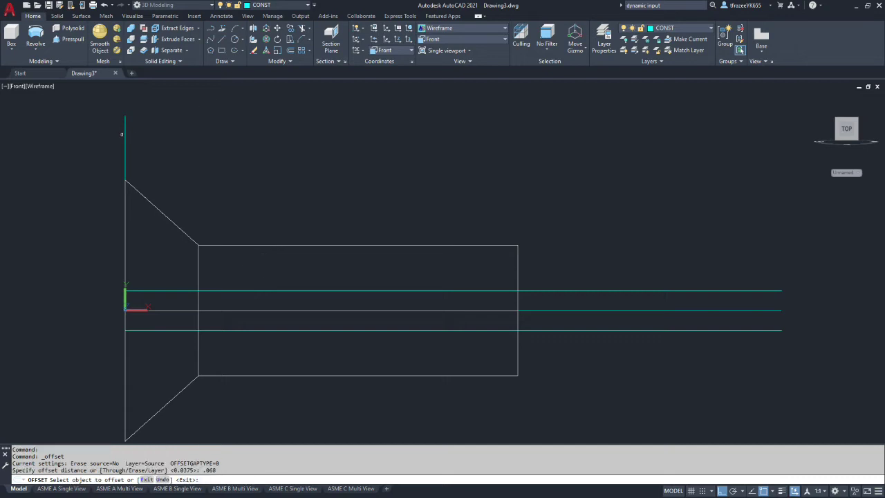
pyautogui.click(125, 133)
pyautogui.click(188, 135)
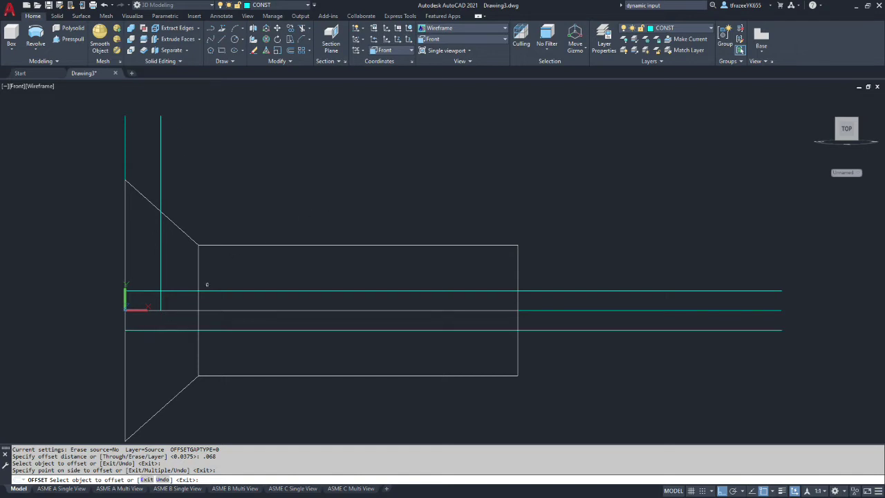
# Extend the slot-depth line down to the lower horizontal offset line
pyautogui.click(307, 27)
pyautogui.click(318, 60)
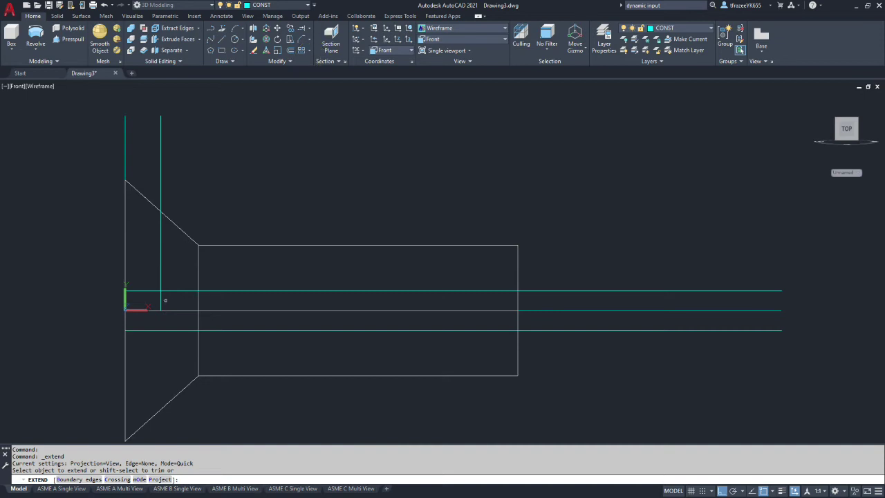
pyautogui.click(158, 301)
pyautogui.click(126, 299)
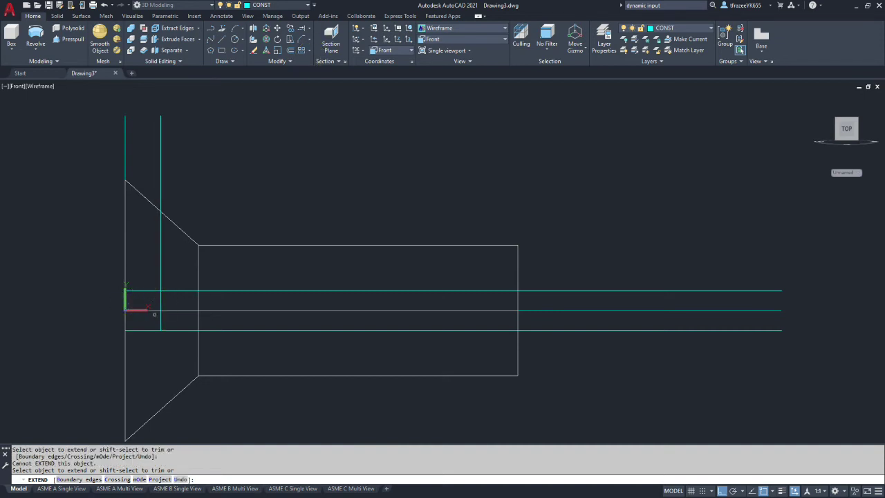
pyautogui.click(126, 304)
pyautogui.press('Escape')
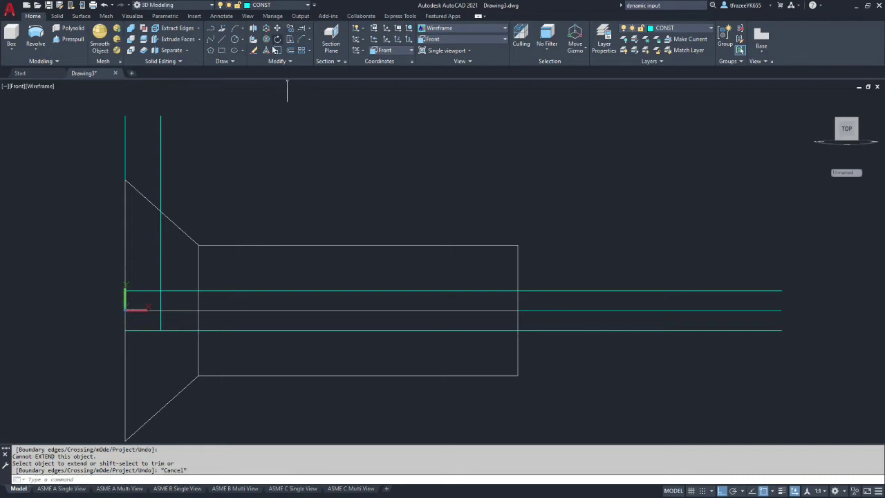
# Trim the excess construction lines so only the slot's rectangular outline remains at the head's face
pyautogui.click(311, 31)
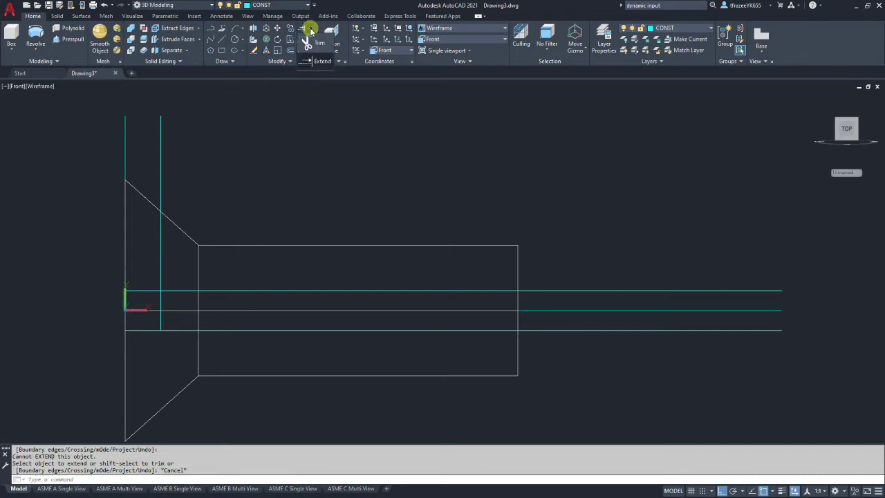
pyautogui.click(317, 43)
pyautogui.moveTo(86, 249)
pyautogui.mouseDown()
pyautogui.moveTo(182, 348)
pyautogui.moveTo(79, 339)
pyautogui.moveTo(93, 326)
pyautogui.mouseUp()
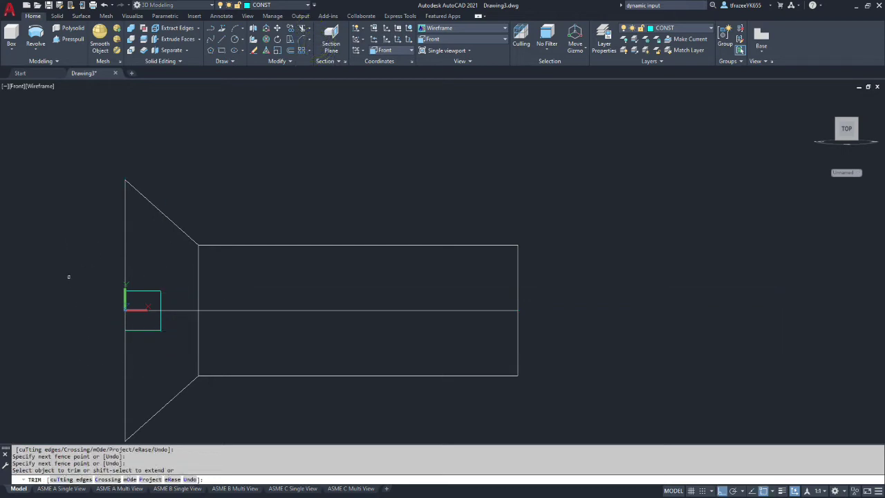
# Extend the slot outline's head-face edge down to the lower line and erase the axis line inside the rectangle
pyautogui.keyDown('shift'); pyautogui.moveTo(72, 282); pyautogui.dragTo(91, 296, button='middle'); pyautogui.keyUp('shift')
pyautogui.click(134, 319)
pyautogui.scroll(6, 138, 322)
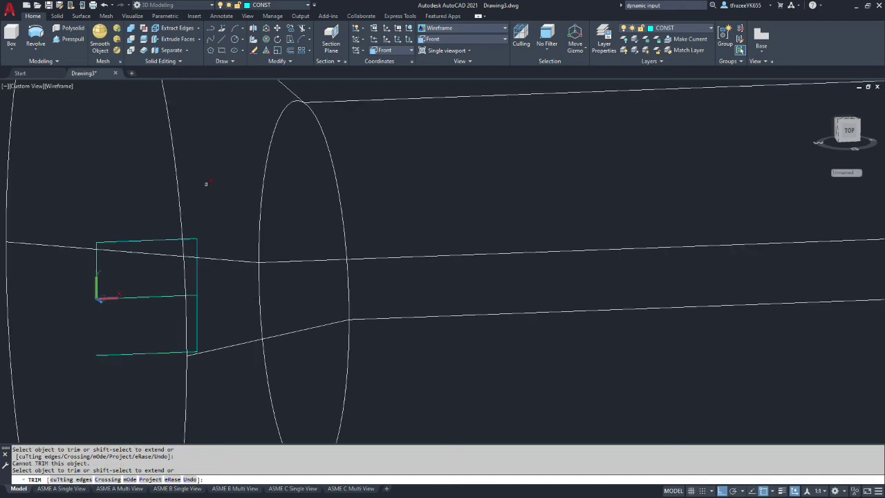
pyautogui.click(311, 29)
pyautogui.click(316, 61)
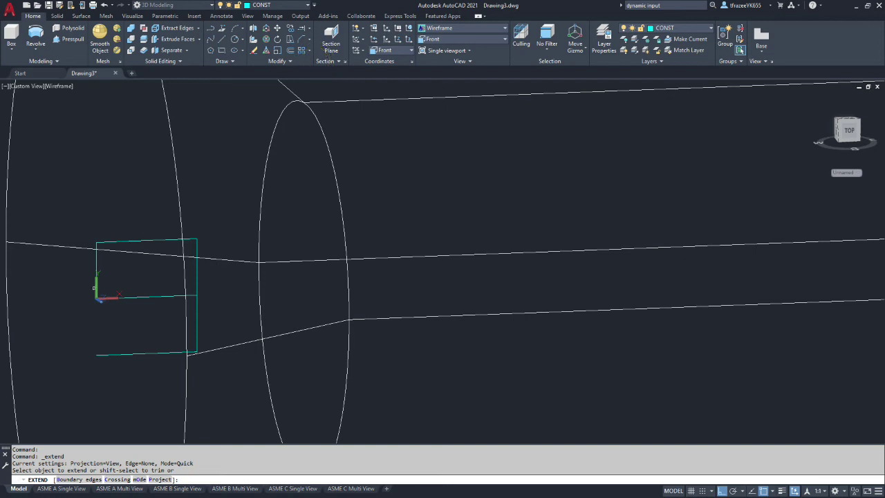
pyautogui.click(97, 288)
pyautogui.press('Escape')
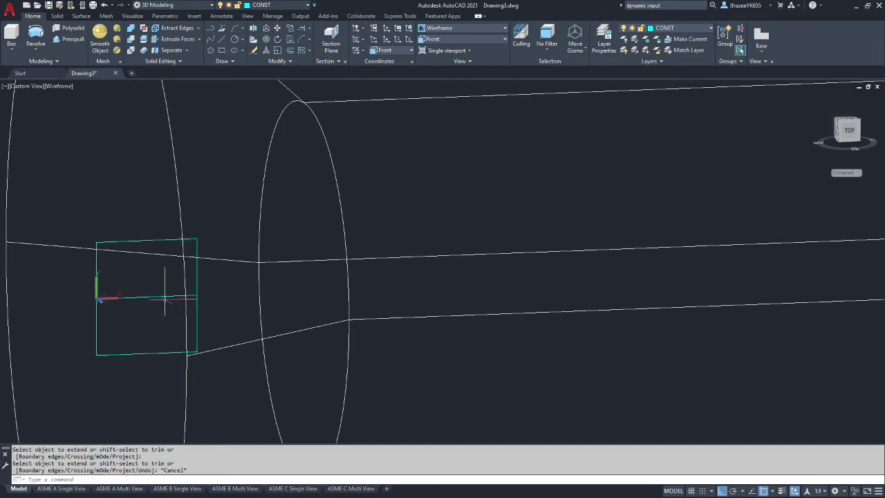
pyautogui.click(162, 296)
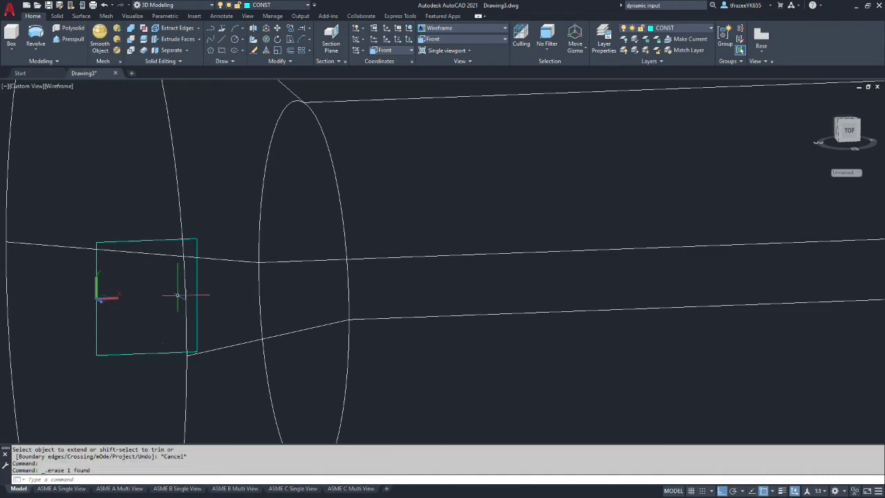
pyautogui.press('Delete')
# Create a region from the four edges of the slot rectangle
pyautogui.scroll(-4, 166, 322)
pyautogui.keyDown('shift'); pyautogui.moveTo(198, 309); pyautogui.dragTo(231, 320, button='middle'); pyautogui.keyUp('shift')
pyautogui.scroll(2, 229, 322)
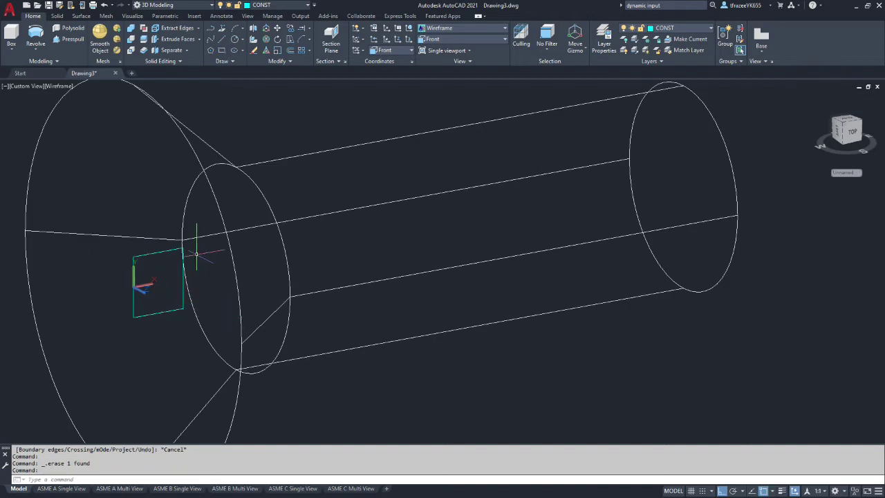
pyautogui.scroll(-3, 182, 194)
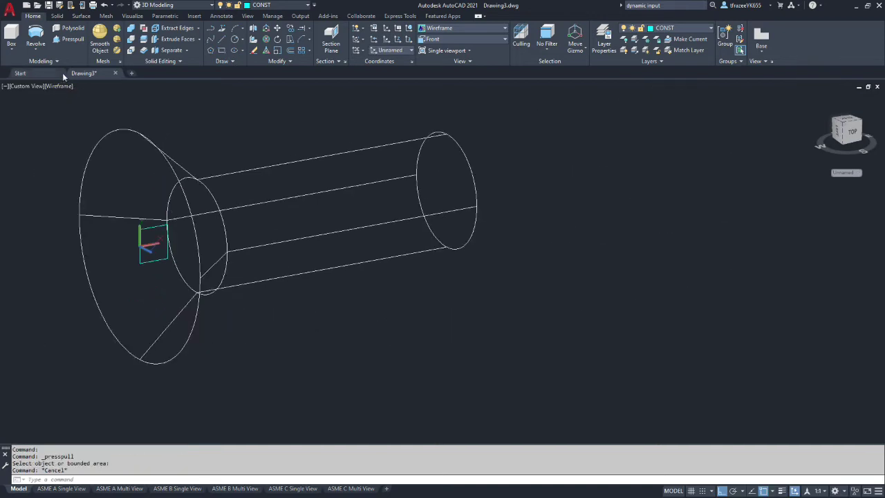
pyautogui.click(233, 61)
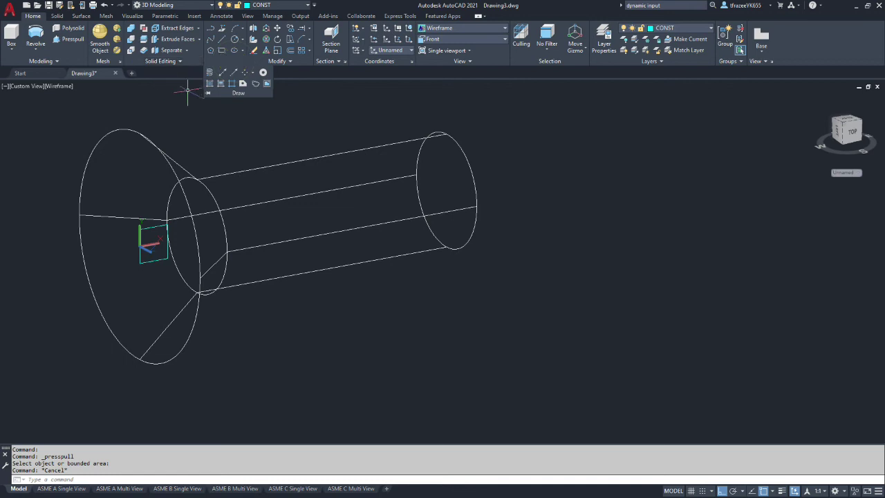
pyautogui.click(243, 83)
pyautogui.click(160, 259)
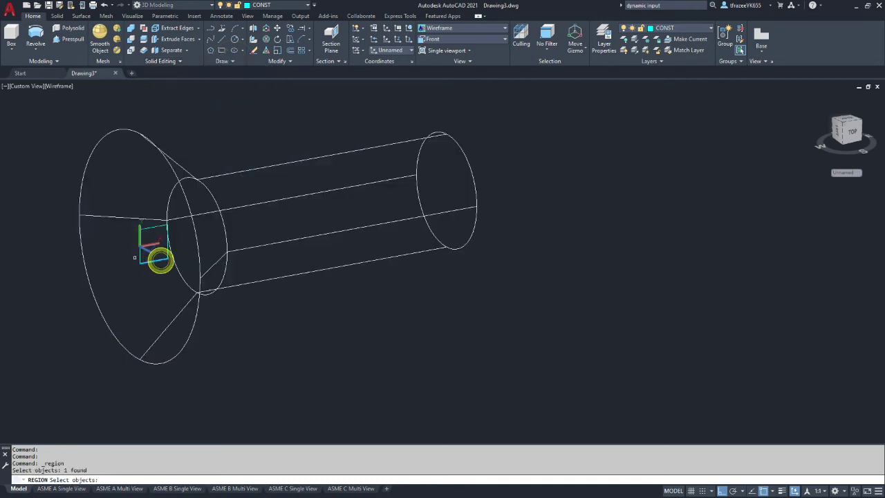
pyautogui.click(141, 256)
pyautogui.click(151, 228)
pyautogui.click(168, 252)
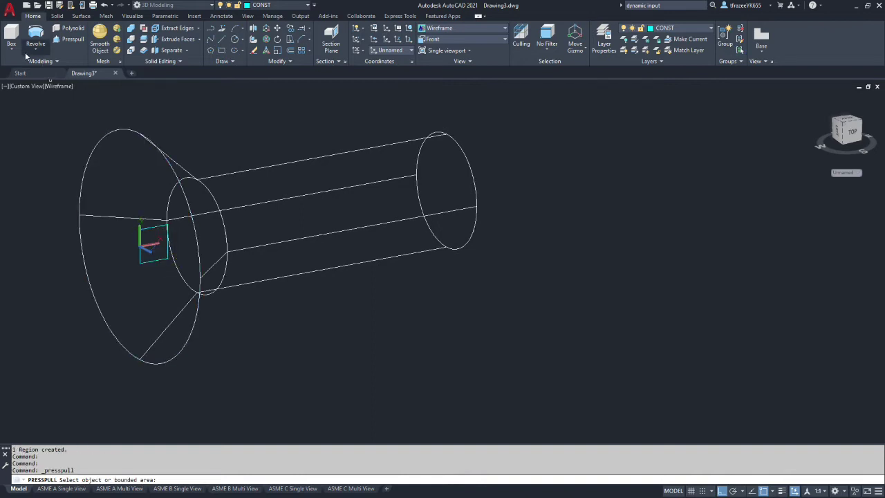
# Extrude the slot region as a solid out past one side of the screw head
pyautogui.scroll(5, 162, 267)
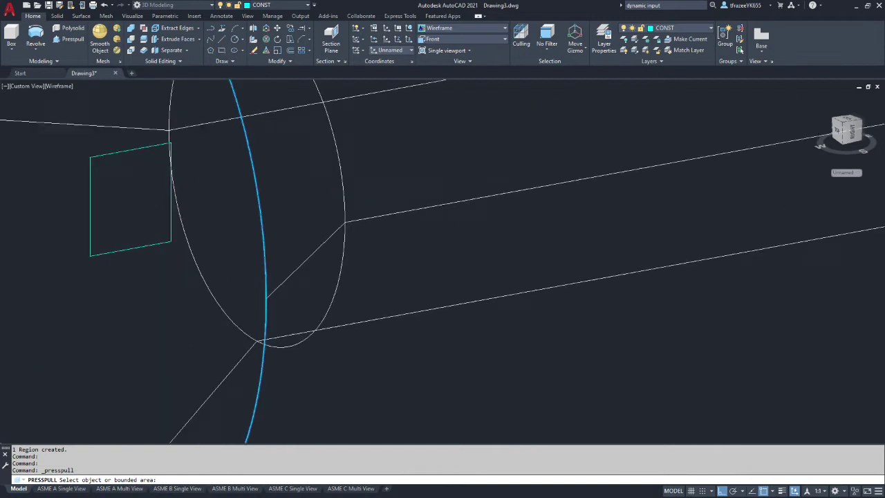
pyautogui.scroll(-5, 125, 206)
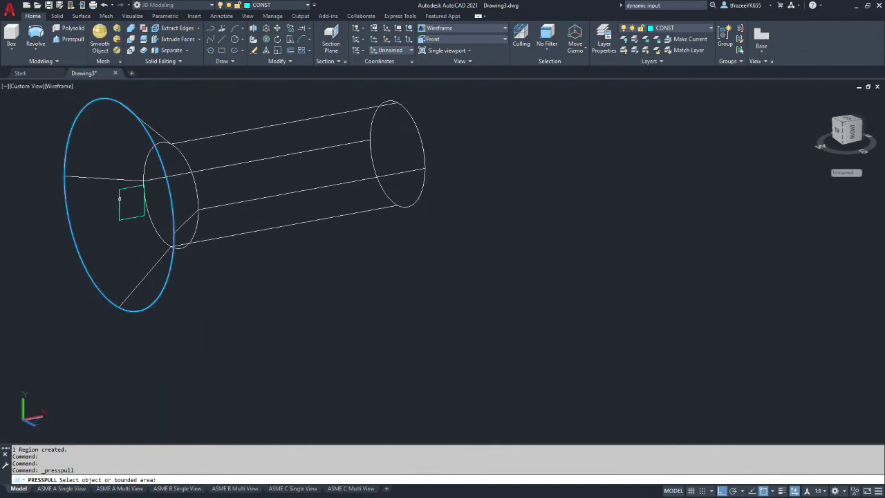
pyautogui.click(35, 50)
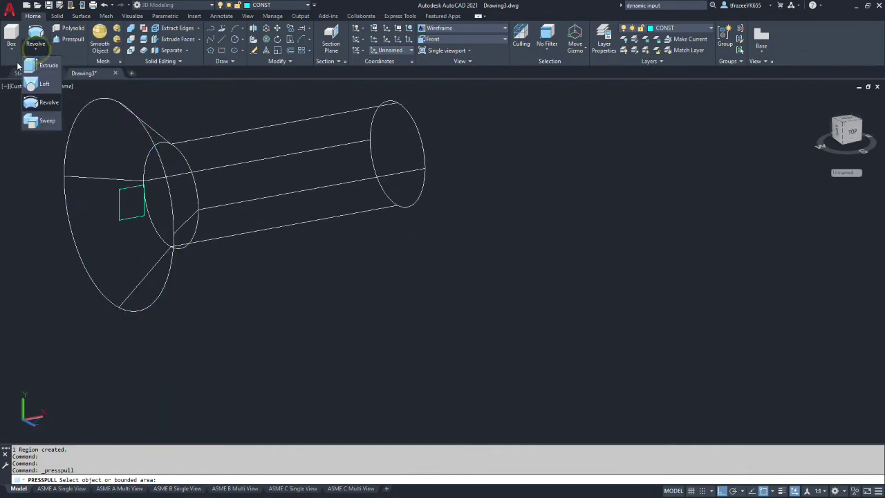
pyautogui.click(31, 60)
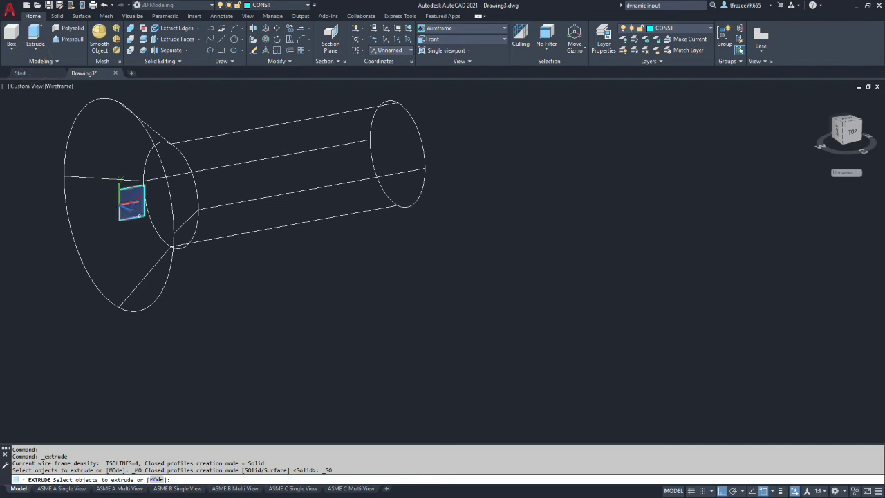
pyautogui.click(139, 213)
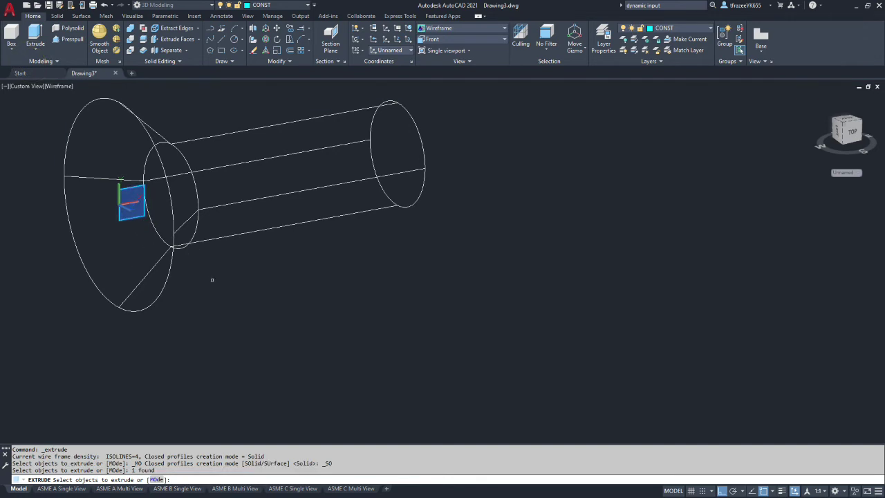
pyautogui.press('Return')
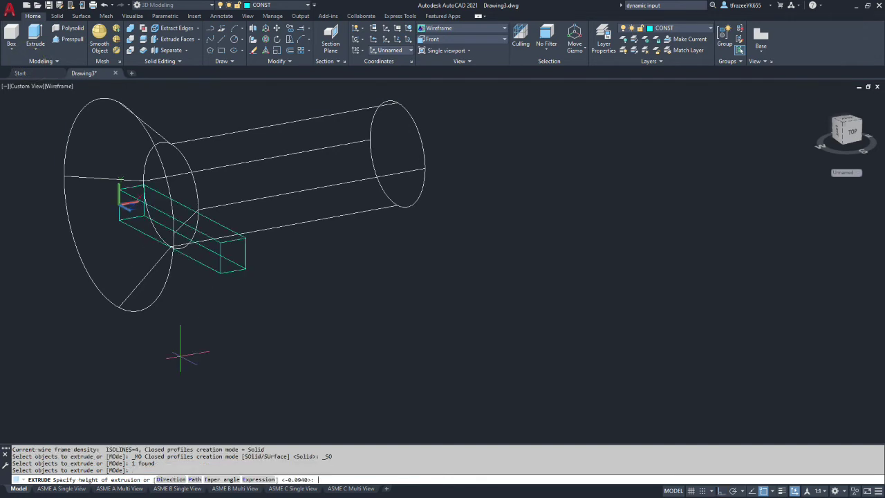
pyautogui.click(205, 289)
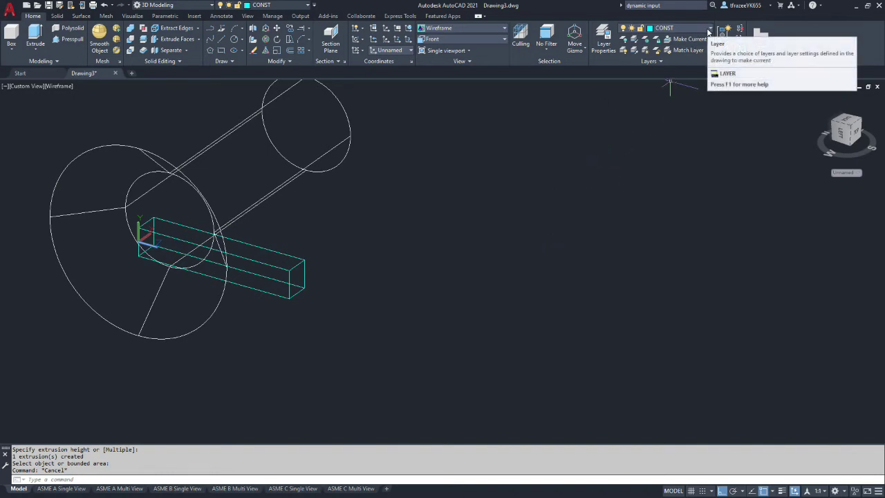
# Turn off the MODEL layer and Presspull the slot profile in the opposite direction, past the other side of the head
pyautogui.click(709, 29)
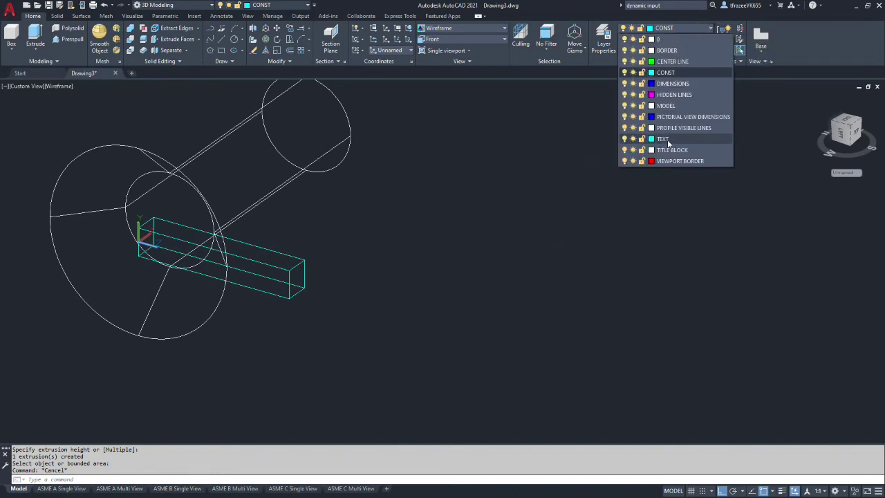
pyautogui.click(625, 106)
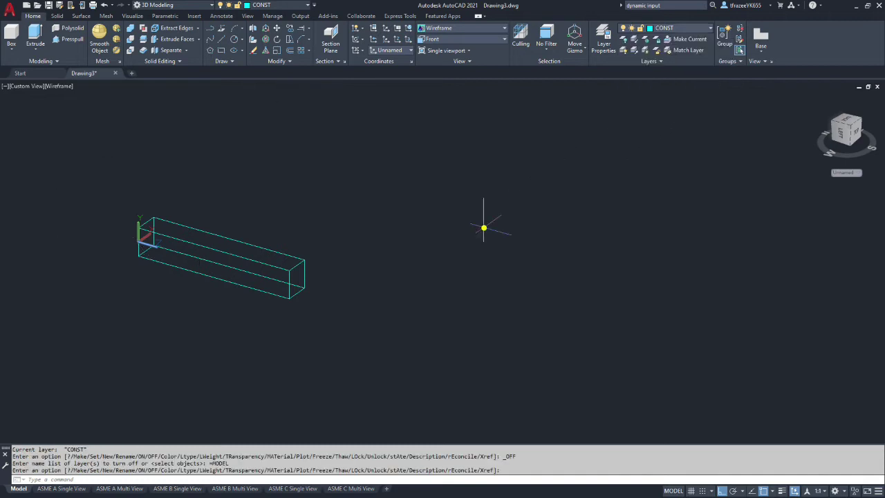
pyautogui.click(68, 39)
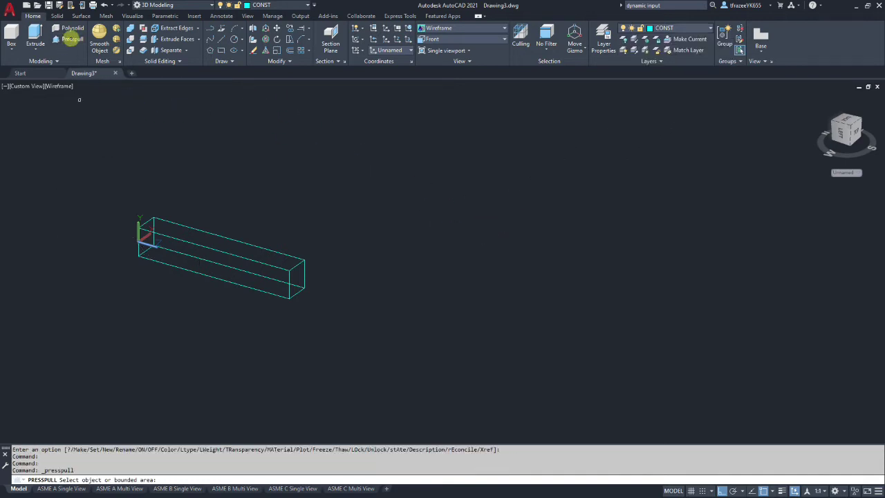
pyautogui.keyDown('shift'); pyautogui.moveTo(105, 172); pyautogui.dragTo(191, 257, button='middle'); pyautogui.keyUp('shift')
pyautogui.click(191, 254)
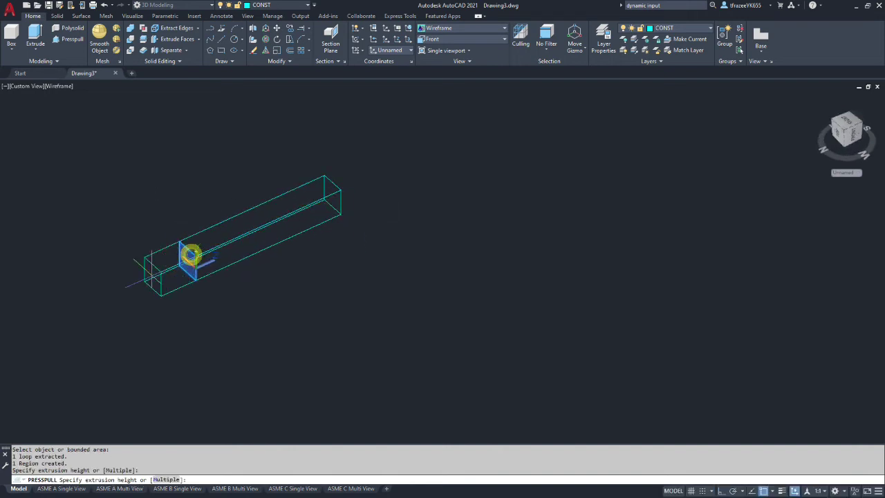
pyautogui.click(32, 343)
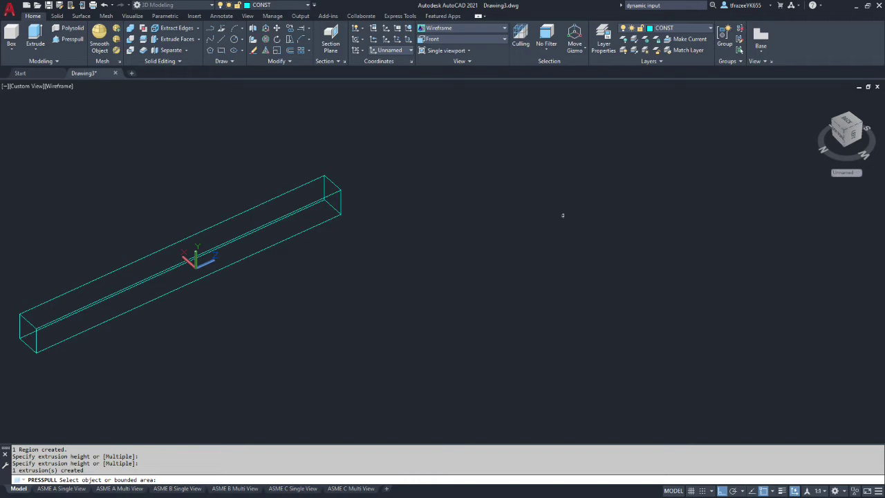
# Turn the MODEL layer back on to show the screw body with the slot block
pyautogui.click(710, 29)
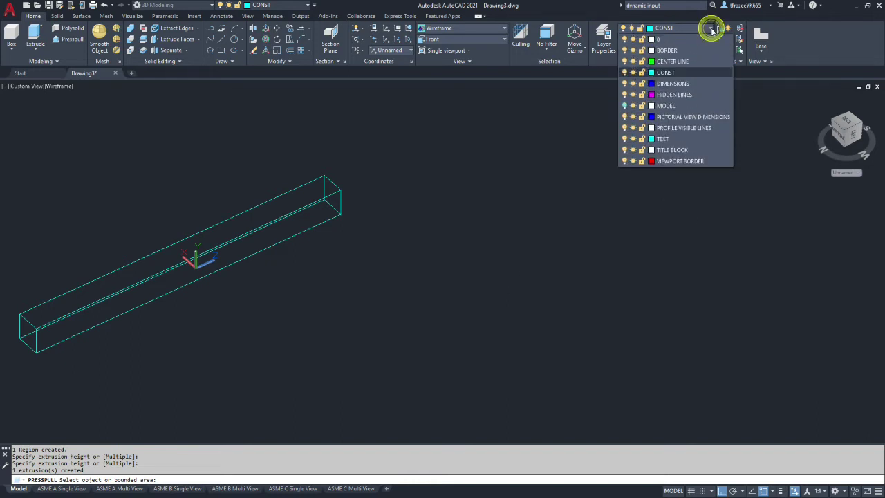
pyautogui.click(624, 105)
pyautogui.click(625, 105)
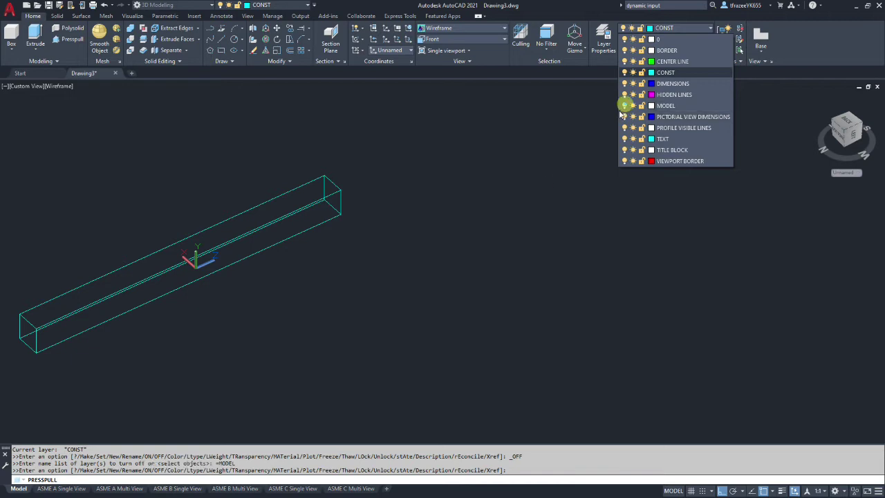
pyautogui.click(625, 105)
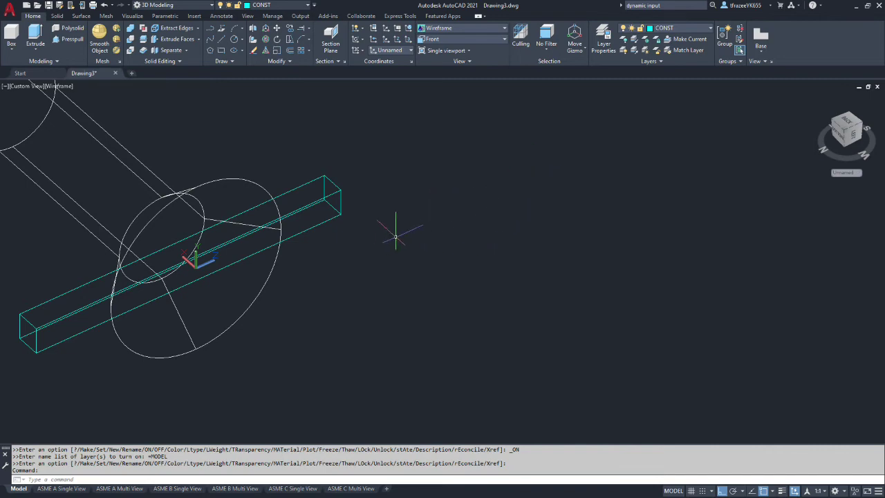
# Subtract the slot block from the screw body to cut the slot across the head
pyautogui.keyDown('shift'); pyautogui.moveTo(395, 249); pyautogui.dragTo(263, 253, button='middle'); pyautogui.keyUp('shift')
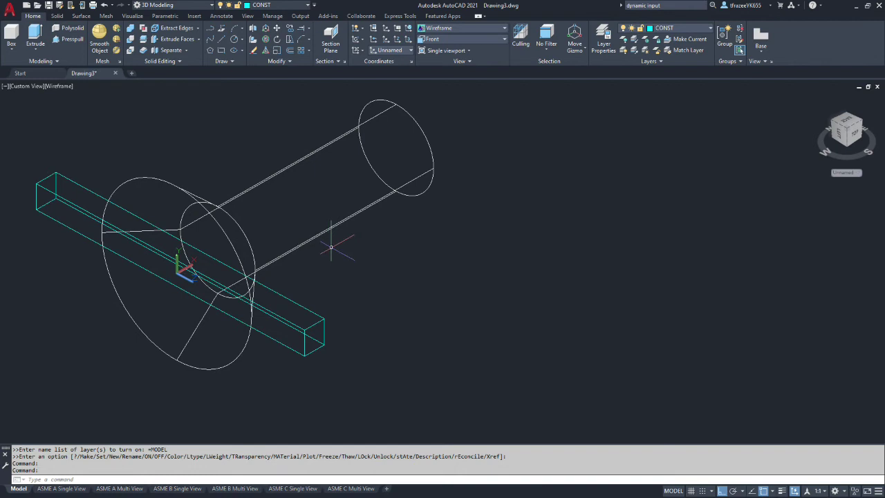
pyautogui.click(132, 39)
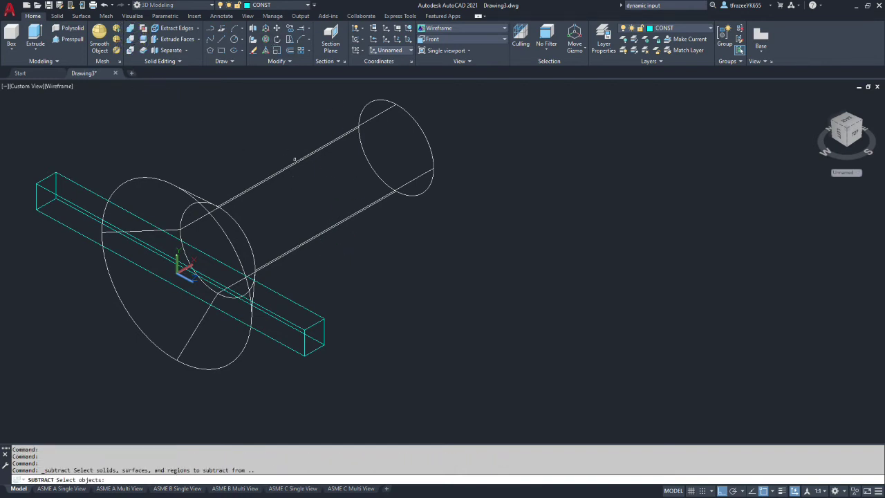
pyautogui.click(294, 161)
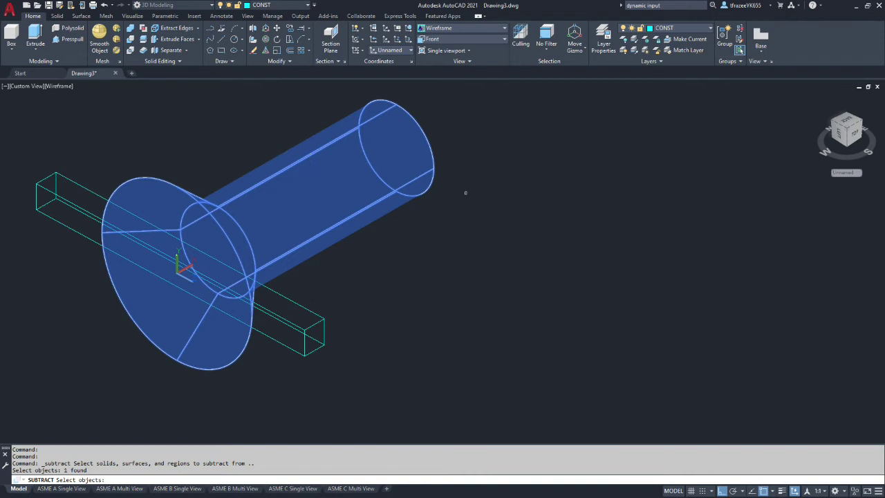
pyautogui.press('Return')
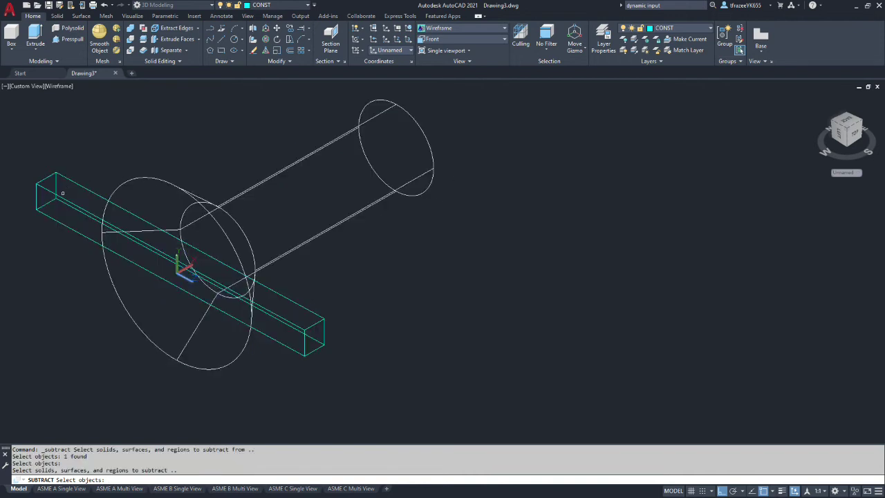
pyautogui.click(62, 197)
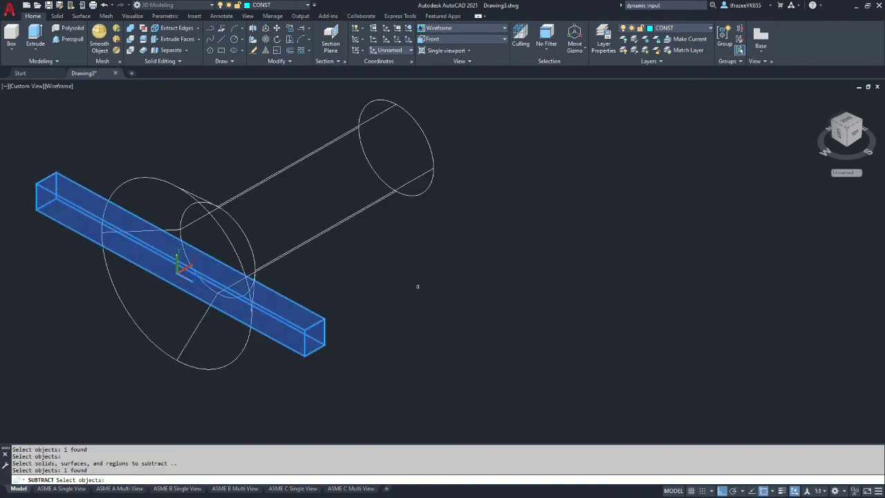
pyautogui.press('Return')
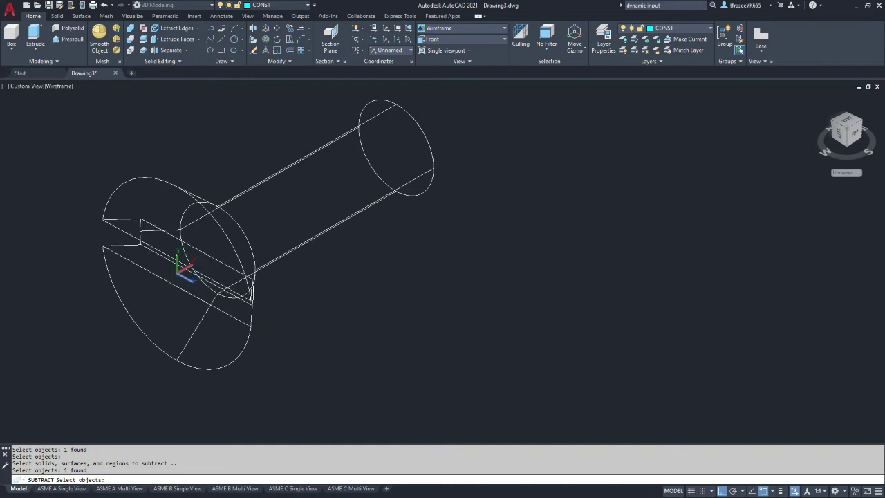
# Draw a construction line along the shank axis from the center of the head-shank circle to the center of the shank end
pyautogui.keyDown('shift'); pyautogui.moveTo(383, 323); pyautogui.dragTo(305, 285, button='middle'); pyautogui.keyUp('shift')
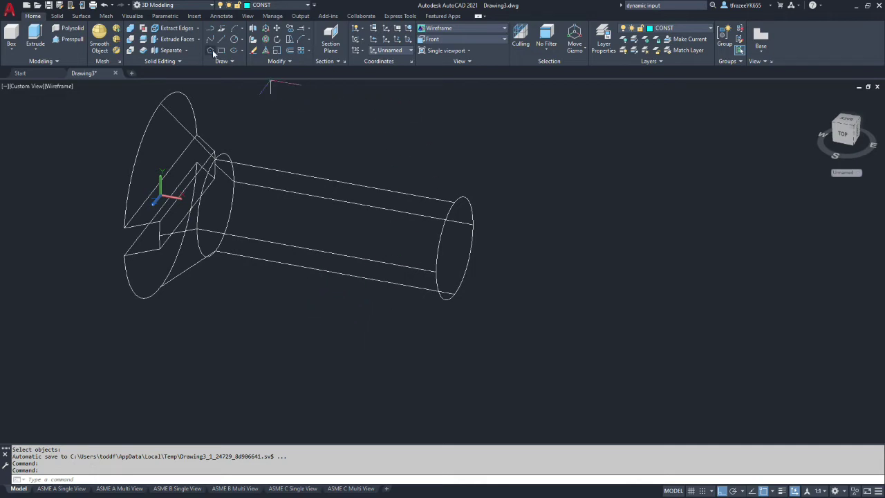
pyautogui.click(210, 28)
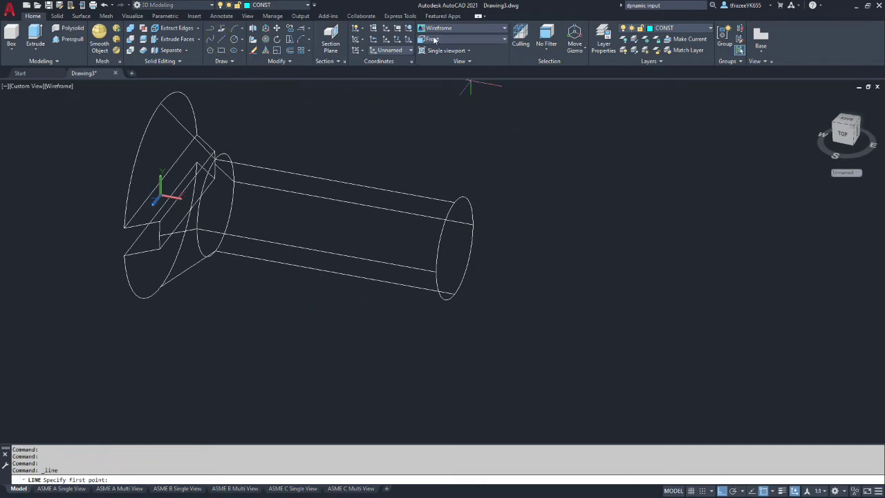
pyautogui.click(215, 205)
pyautogui.click(454, 249)
pyautogui.press('Escape')
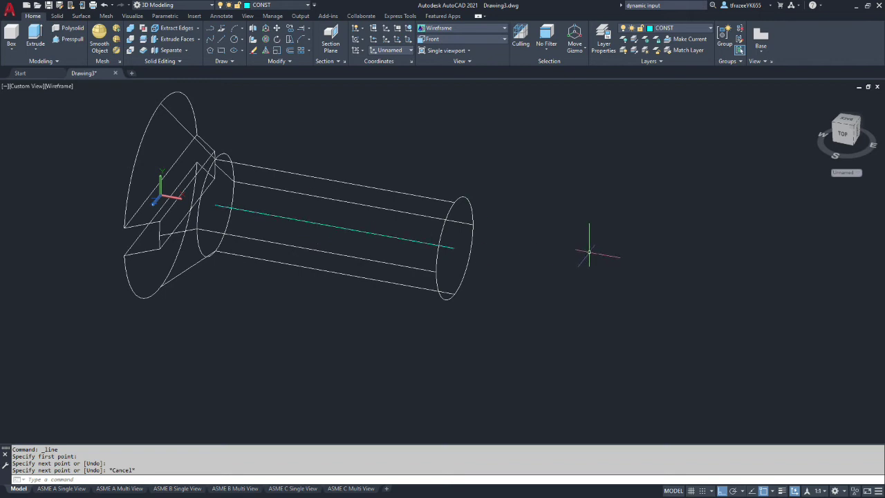
# Offset the shank axis line by .125 toward the upper edge of the shank
pyautogui.click(292, 51)
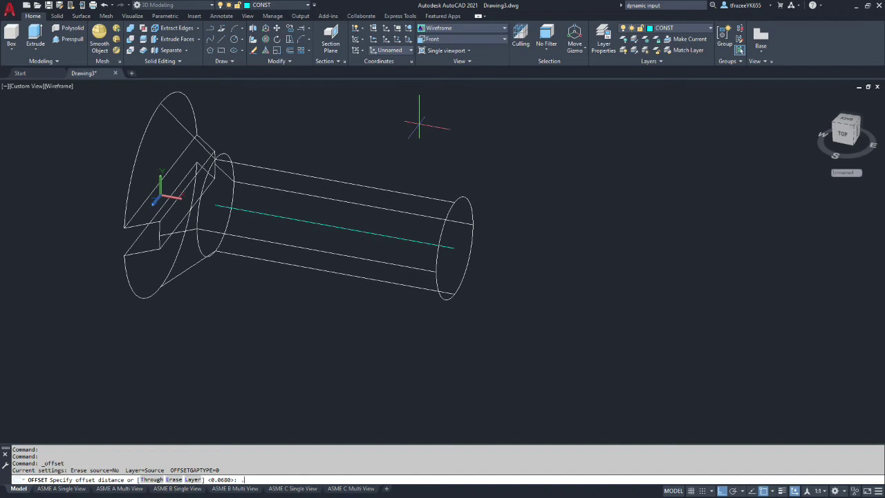
pyautogui.write('.125')
pyautogui.press('Return')
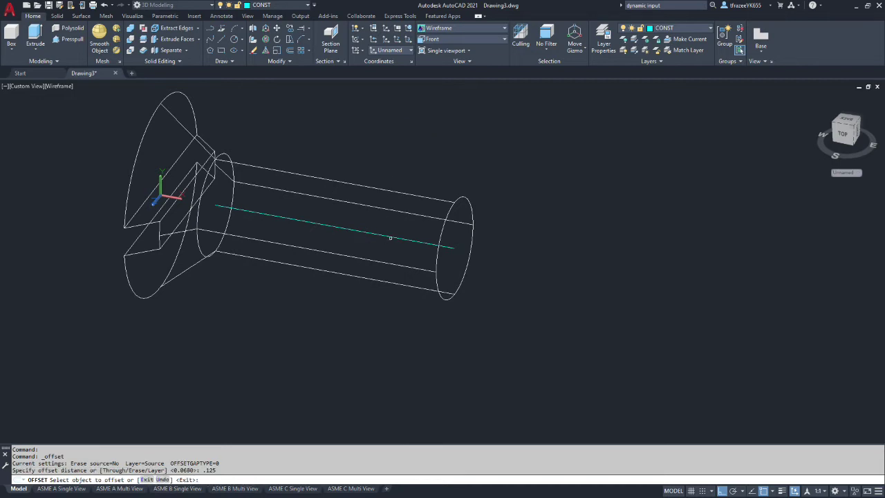
pyautogui.click(391, 237)
pyautogui.click(381, 220)
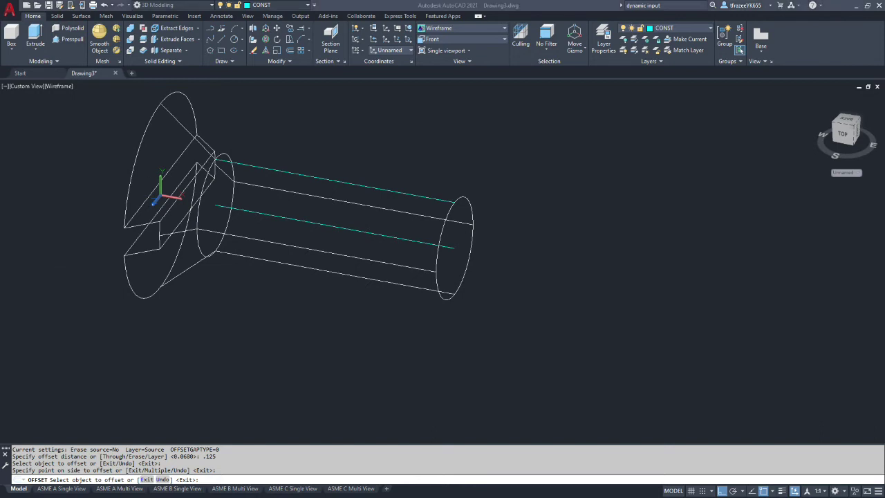
# Look up the external minor diameter and threads per inch for the ¼ size in the SCREW THREADS PDF, then return to the drawing
pyautogui.hotkey('alt', 'Tab')
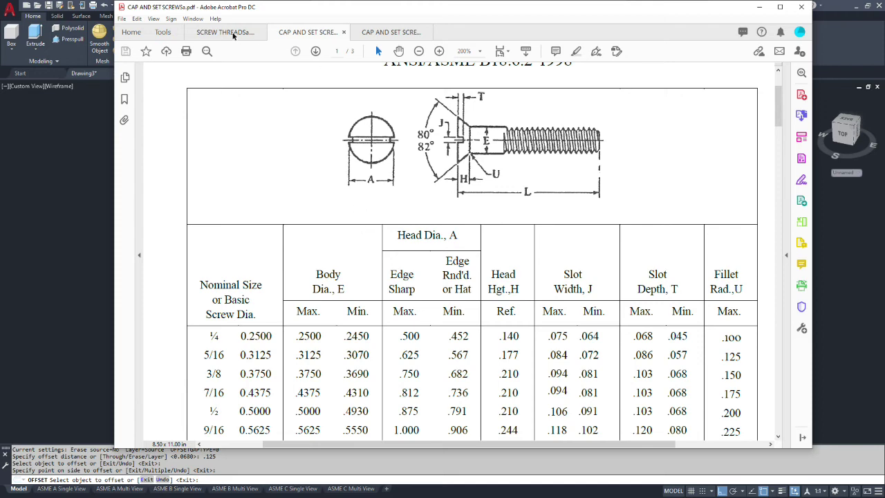
pyautogui.click(226, 33)
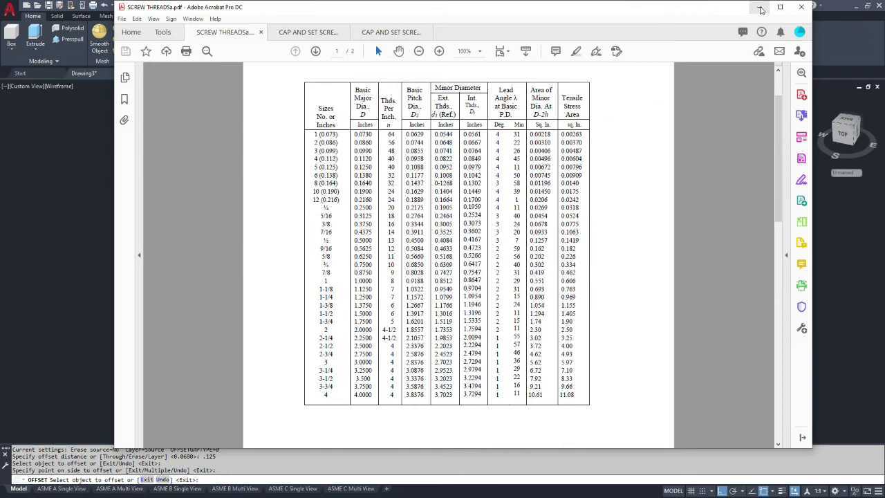
pyautogui.click(760, 10)
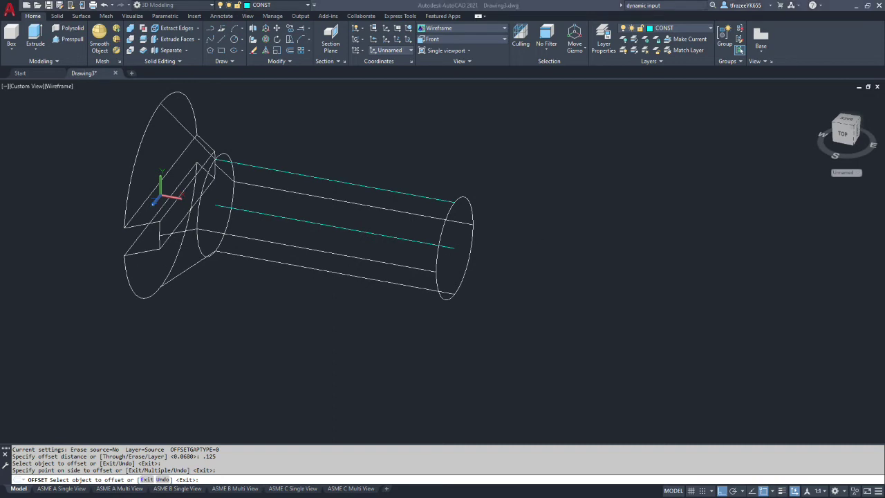
pyautogui.write('.1905')
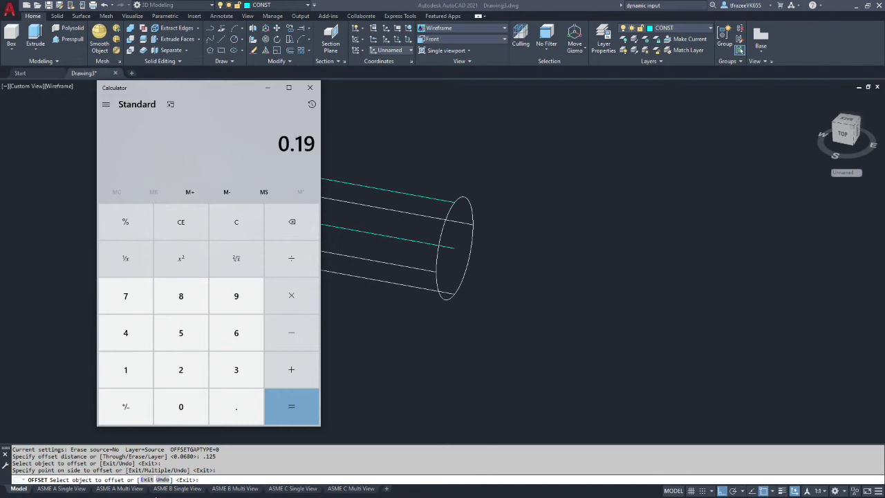
pyautogui.press('/')
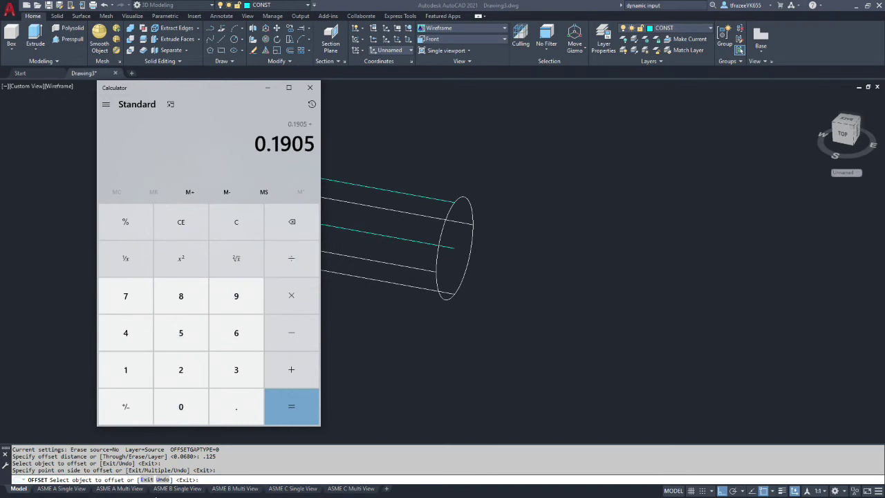
pyautogui.press('Return')
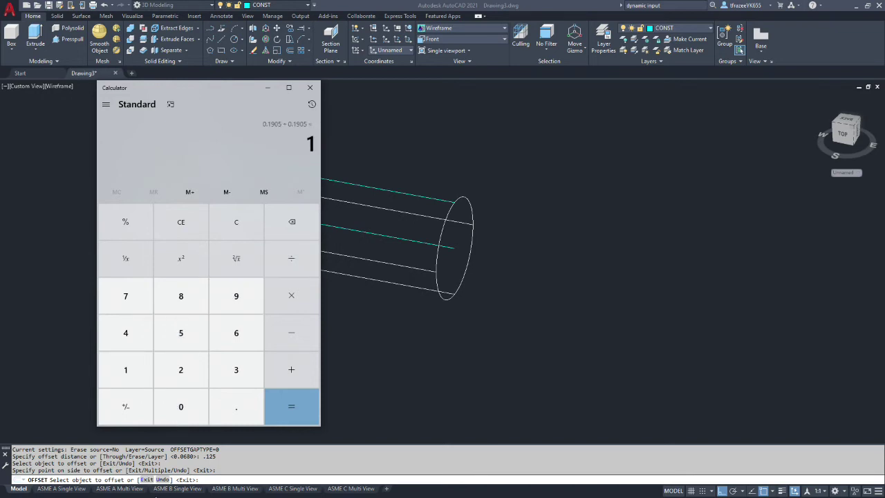
pyautogui.press('Return')
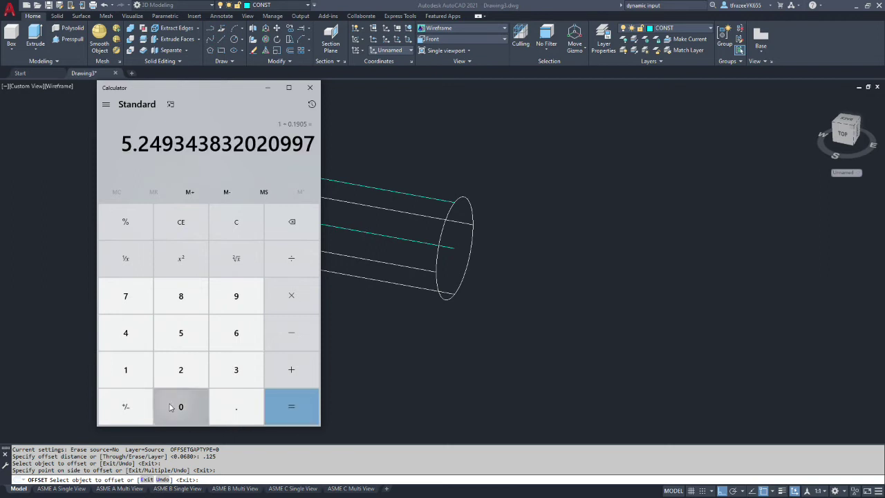
pyautogui.click(181, 220)
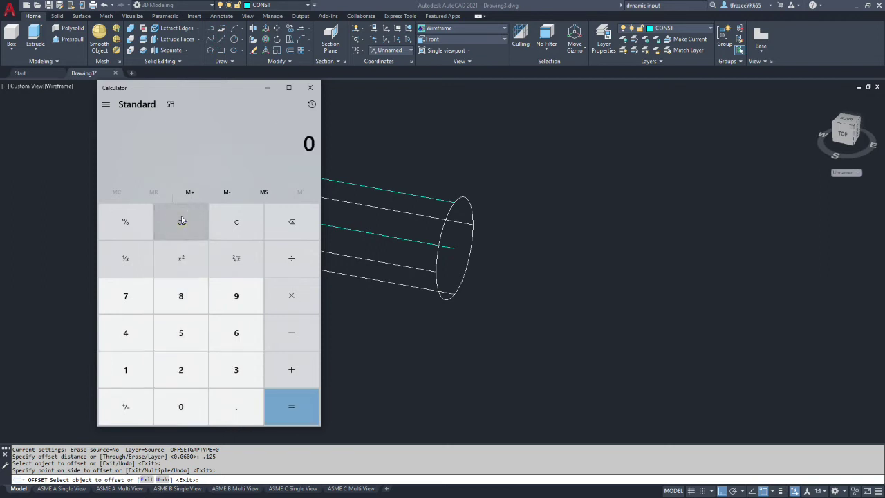
# Divide the minor diameter .1905 by 2 in the Calculator and cancel the running Offset back in AutoCAD
pyautogui.write('.1905/2')
pyautogui.press('Return')
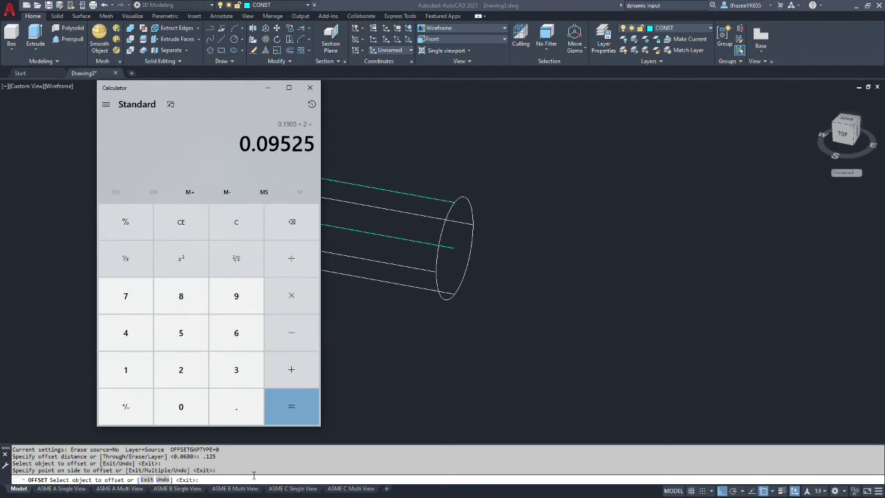
pyautogui.press('Escape')
pyautogui.click(422, 410)
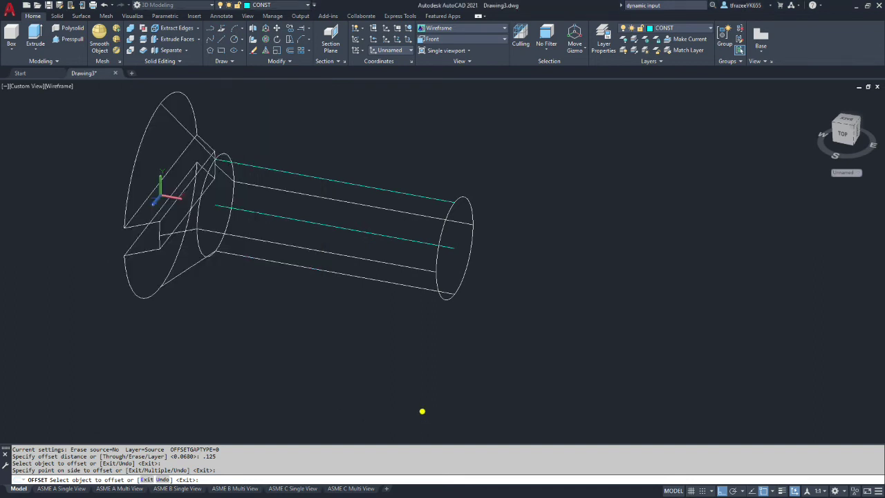
# Offset the shank axis line by .09525 toward the upper edge of the shank to mark the minor radius
pyautogui.click(279, 51)
pyautogui.write('.09525')
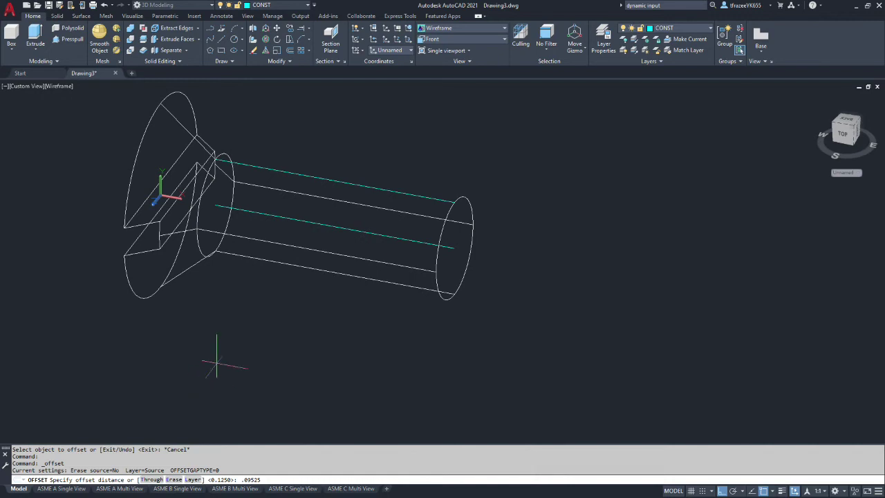
pyautogui.press('Return')
pyautogui.click(432, 235)
pyautogui.click(421, 241)
pyautogui.click(417, 231)
pyautogui.click(419, 197)
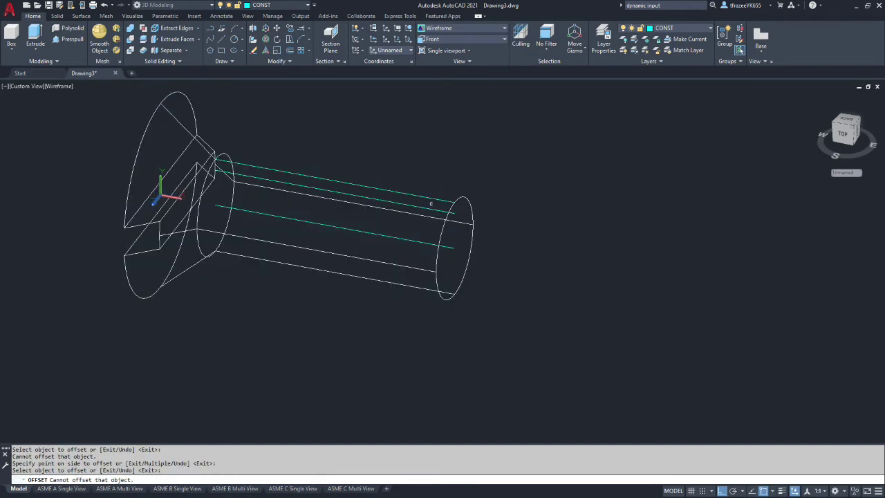
pyautogui.click(430, 199)
pyautogui.click(429, 198)
pyautogui.click(434, 195)
pyautogui.click(429, 191)
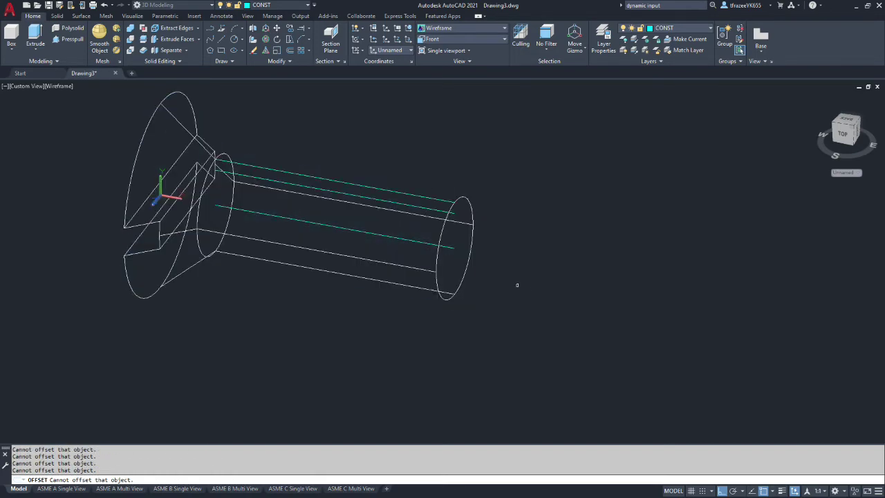
# Draw a short line at the shank end joining the endpoints of the minor-radius and outer offset lines
pyautogui.scroll(-3, 508, 254)
pyautogui.scroll(8, 525, 227)
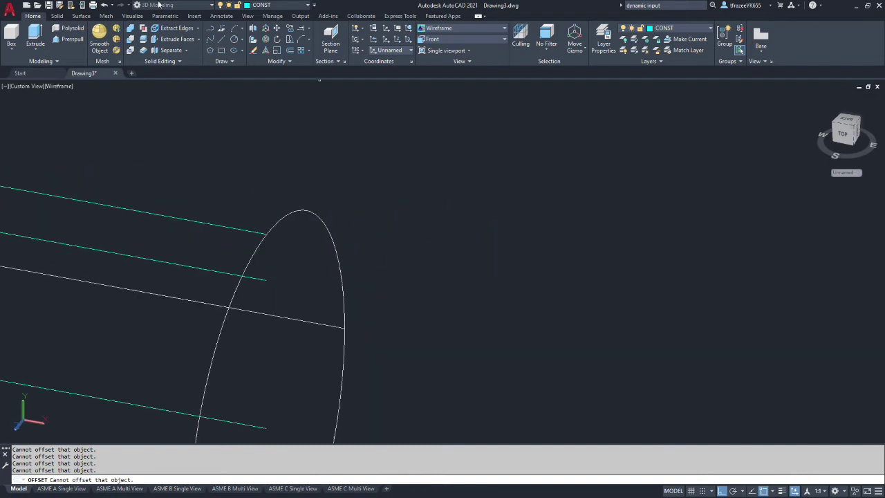
pyautogui.click(222, 34)
pyautogui.click(266, 280)
pyautogui.click(266, 235)
pyautogui.press('Escape')
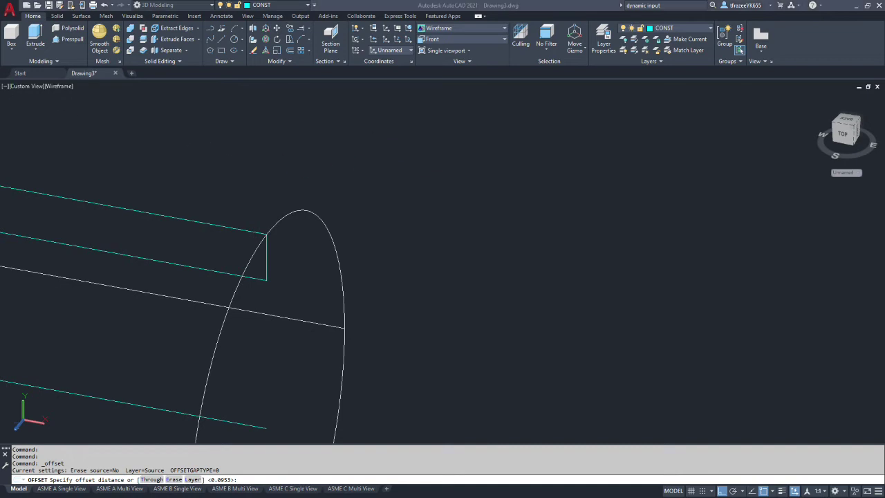
# Calculate the thread pitch as 1 divided by 20 in the Calculator and return to the AutoCAD drawing
pyautogui.hotkey('alt', 'Tab')
pyautogui.click(275, 242)
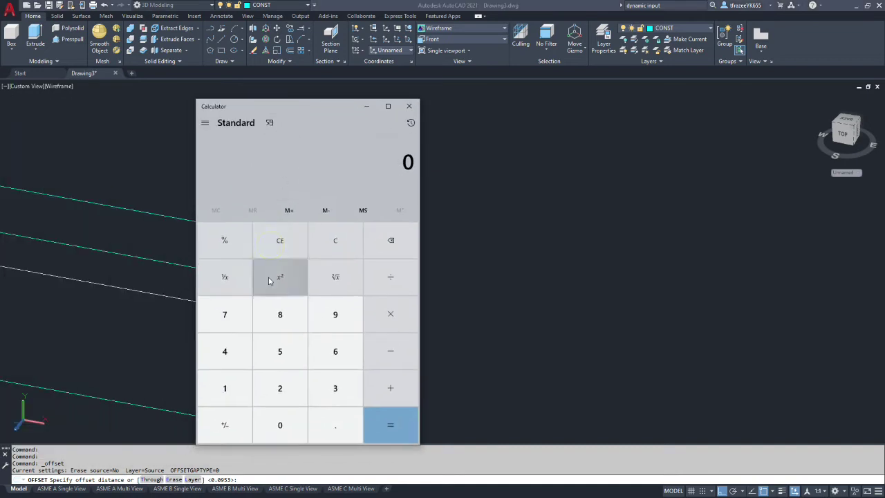
pyautogui.press('1')
pyautogui.press('2')
pyautogui.press('0')
pyautogui.press('Return')
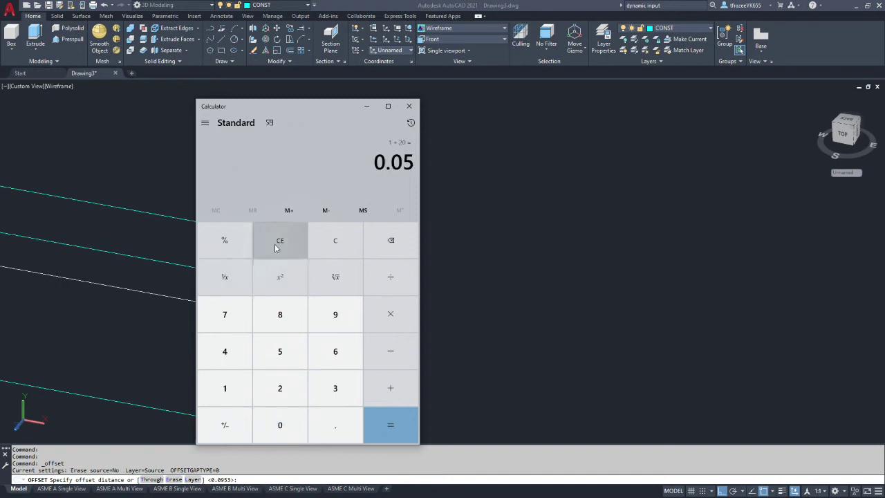
pyautogui.hotkey('alt', 'Tab')
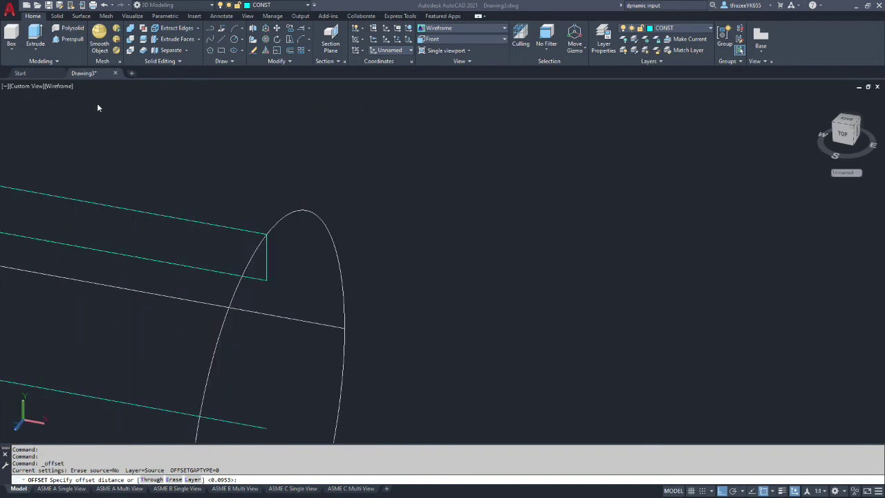
pyautogui.click(431, 140)
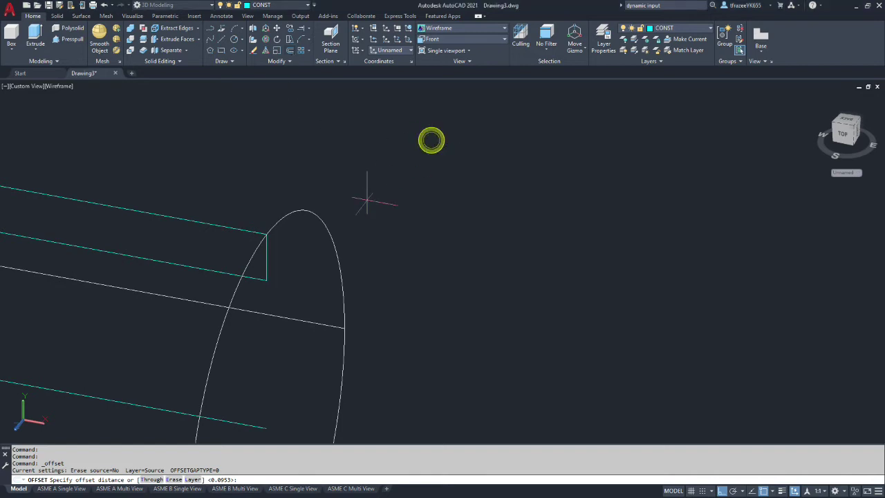
# Offset the short vertical line at the shank end by .05, outward past the end of the shank
pyautogui.write('.05')
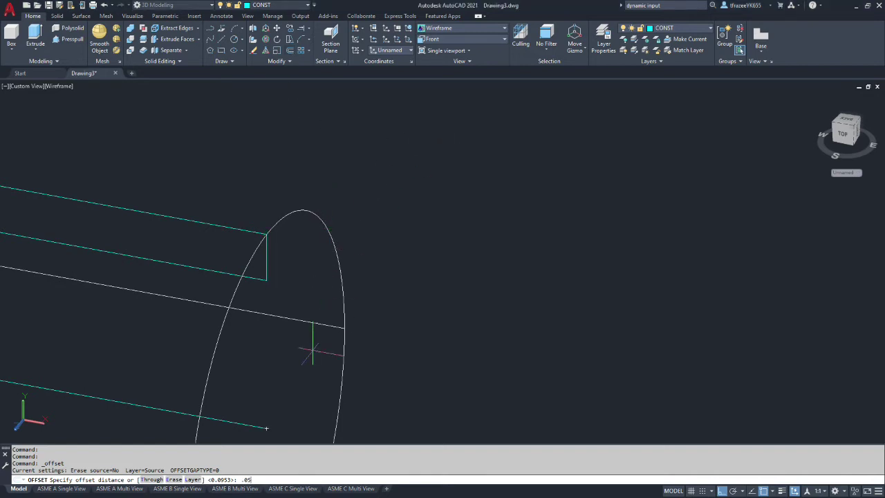
pyautogui.press('Return')
pyautogui.click(271, 249)
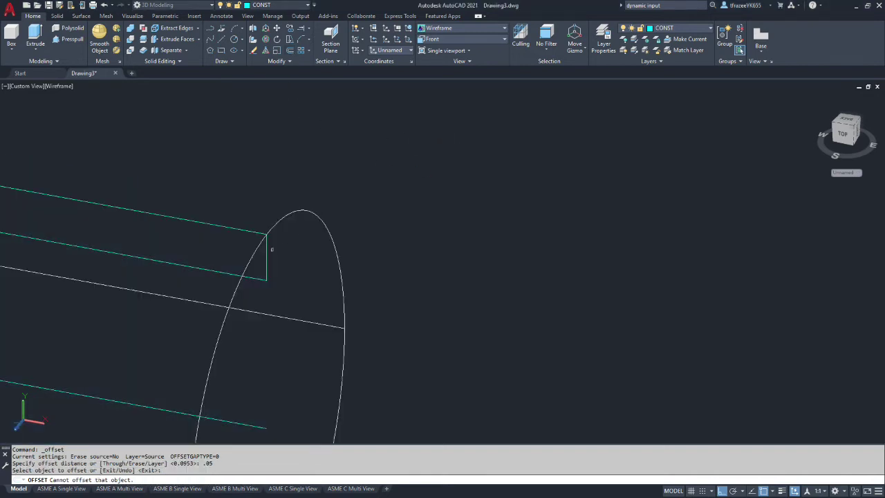
pyautogui.click(266, 251)
pyautogui.click(298, 257)
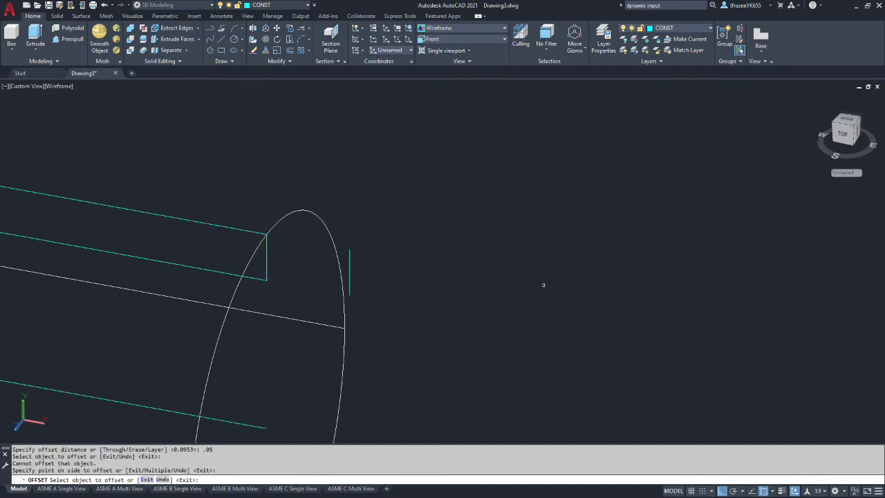
# Extend both offset lines to the outer vertical line and trim off their portions running back along the shank
pyautogui.click(305, 29)
pyautogui.click(251, 231)
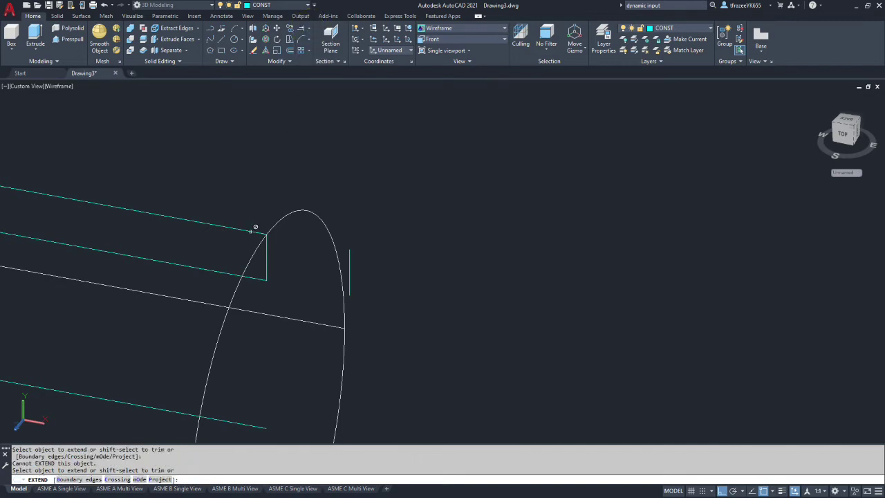
pyautogui.click(252, 231)
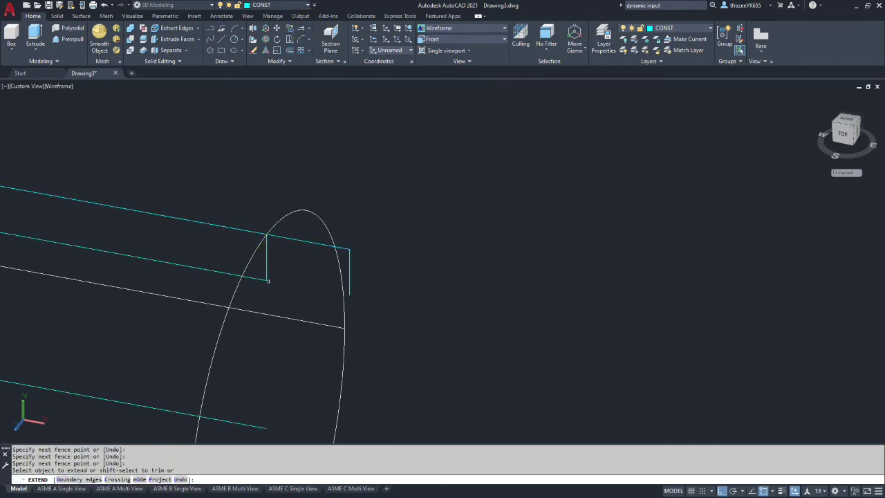
pyautogui.click(258, 279)
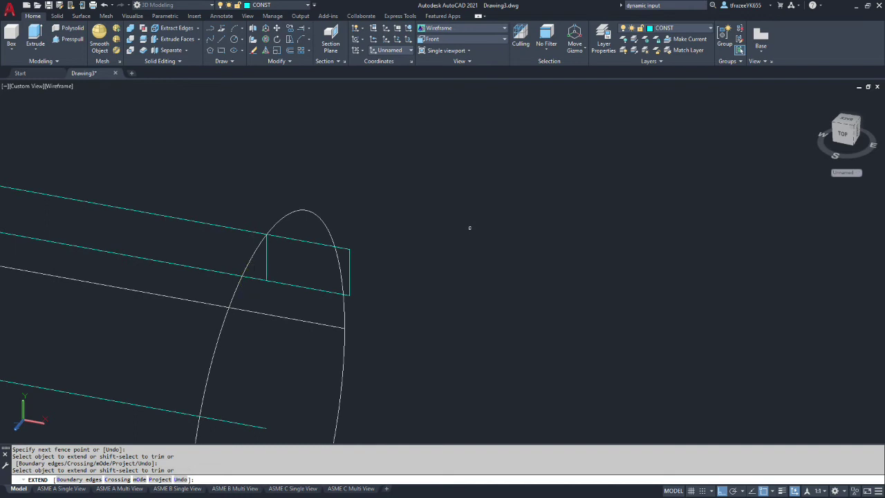
pyautogui.click(310, 31)
pyautogui.moveTo(221, 191)
pyautogui.mouseDown()
pyautogui.moveTo(197, 217)
pyautogui.moveTo(175, 291)
pyautogui.mouseUp()
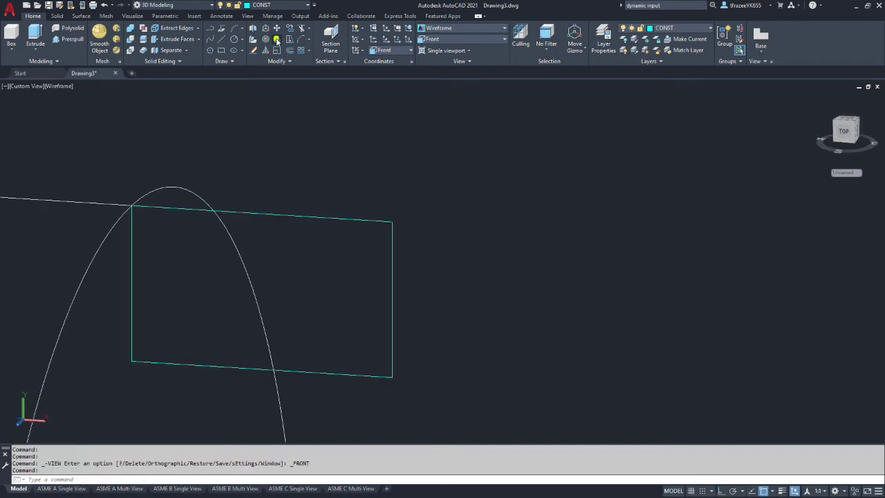
# Rotate the vertical line at the shank end by 30 degrees about its upper endpoint, into the rectangle
pyautogui.click(277, 39)
pyautogui.click(132, 222)
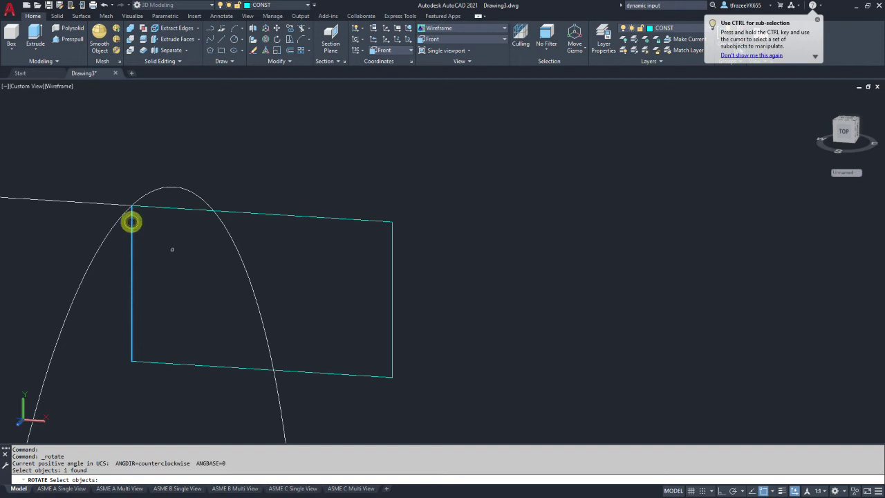
pyautogui.keyDown('shift'); pyautogui.moveTo(201, 257); pyautogui.dragTo(142, 197, button='middle'); pyautogui.keyUp('shift')
pyautogui.press('Return')
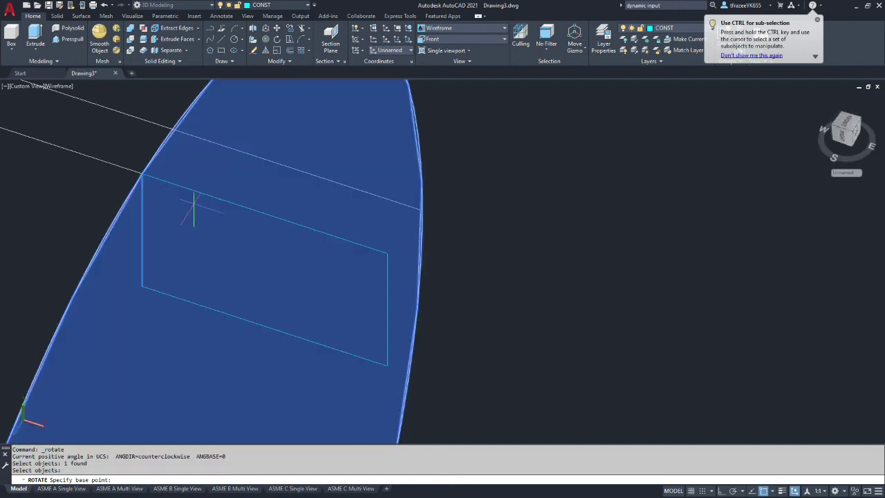
pyautogui.keyDown('shift'); pyautogui.moveTo(331, 216); pyautogui.dragTo(233, 198, button='middle'); pyautogui.keyUp('shift')
pyautogui.click(172, 206)
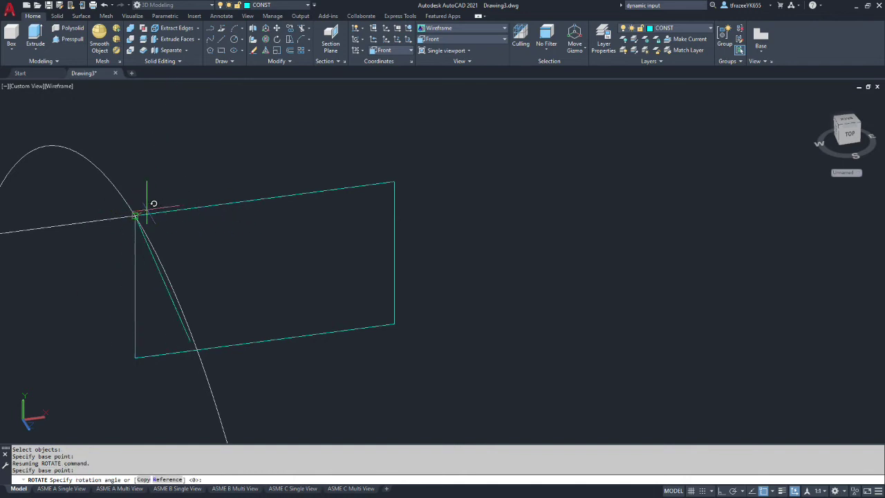
pyautogui.write('30')
pyautogui.press('Return')
pyautogui.keyDown('shift'); pyautogui.moveTo(373, 241); pyautogui.dragTo(337, 252, button='middle'); pyautogui.keyUp('shift')
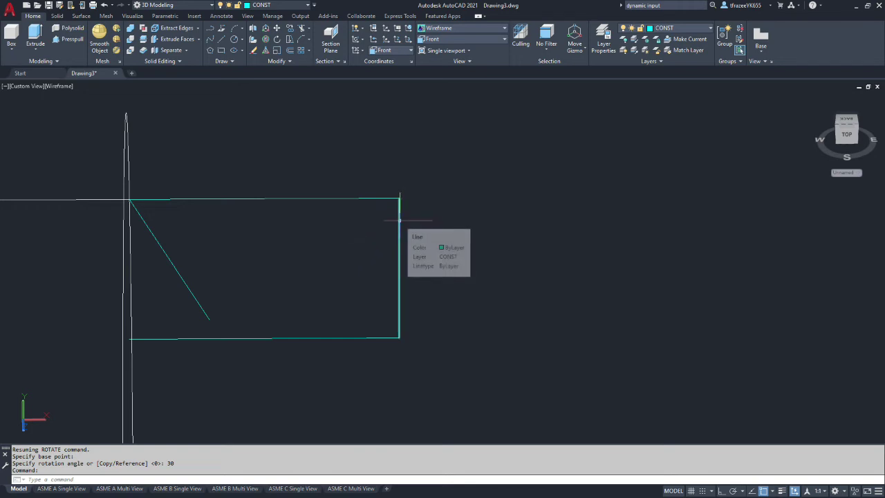
# Rotate the outer vertical line of the rectangle by -30 degrees about its upper endpoint, into the rectangle
pyautogui.click(277, 39)
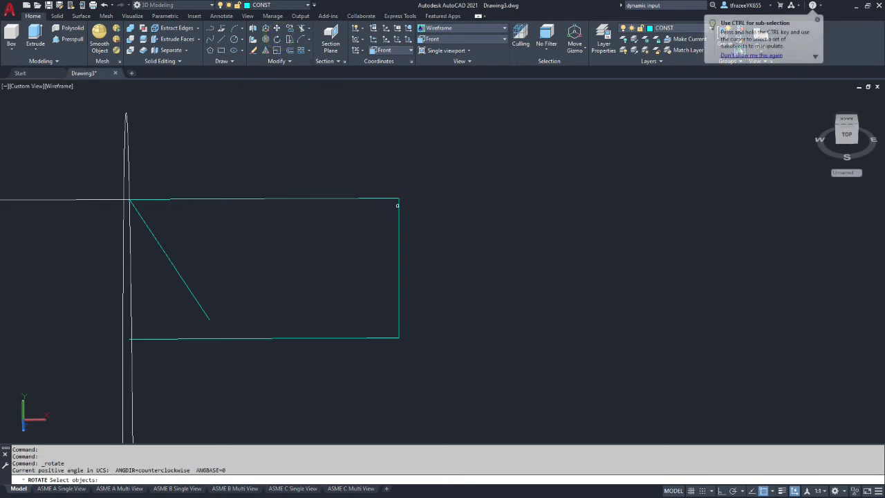
pyautogui.click(399, 202)
pyautogui.press('Return')
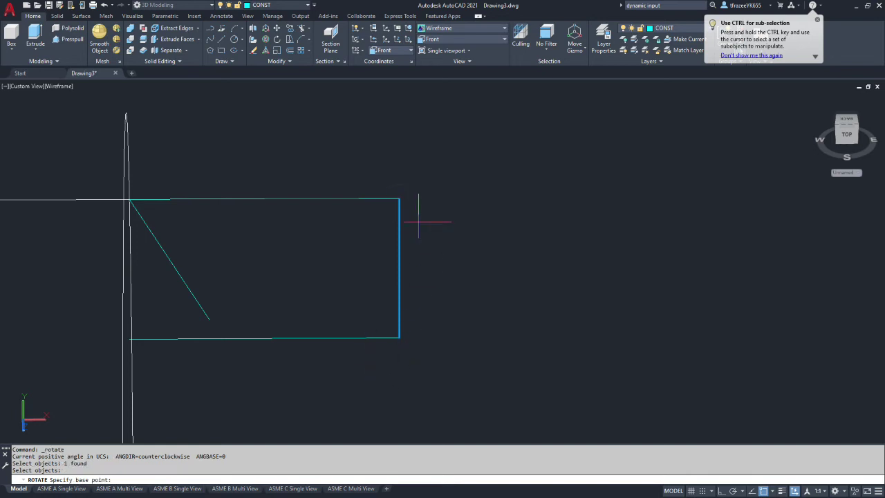
pyautogui.click(399, 199)
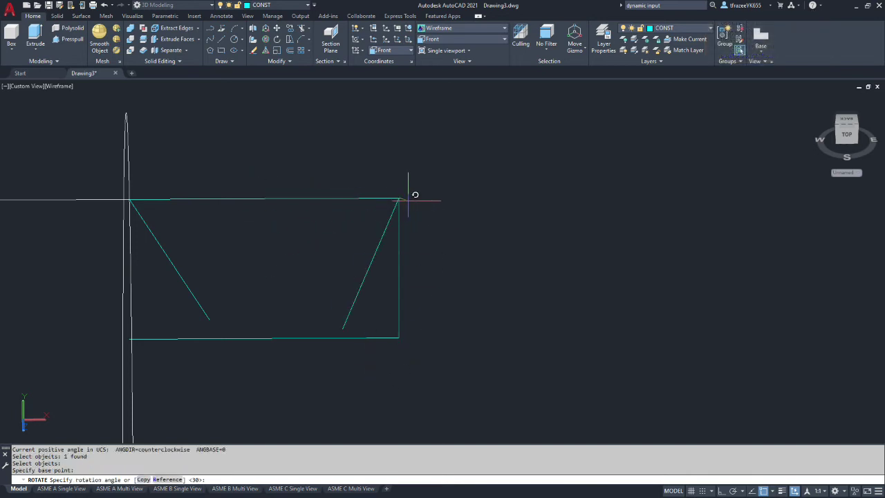
pyautogui.write('-30')
pyautogui.press('Return')
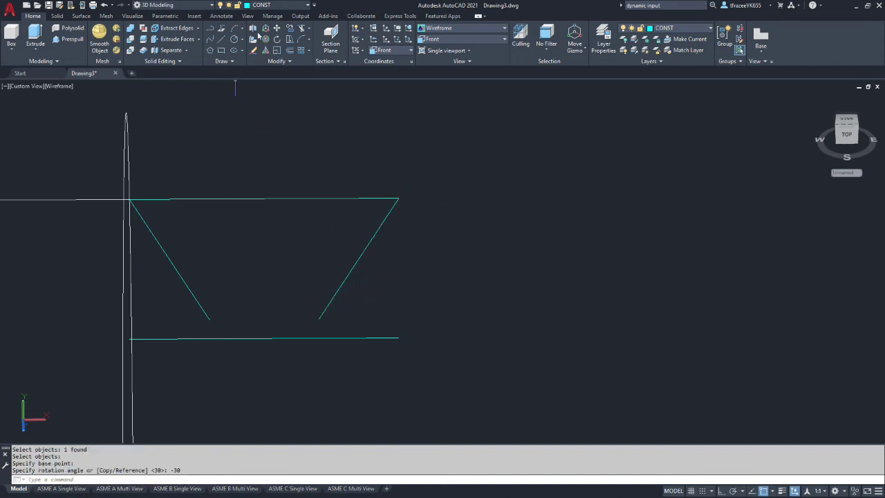
# Extend both slanted lines down to the lower horizontal line of the thread profile
pyautogui.click(308, 29)
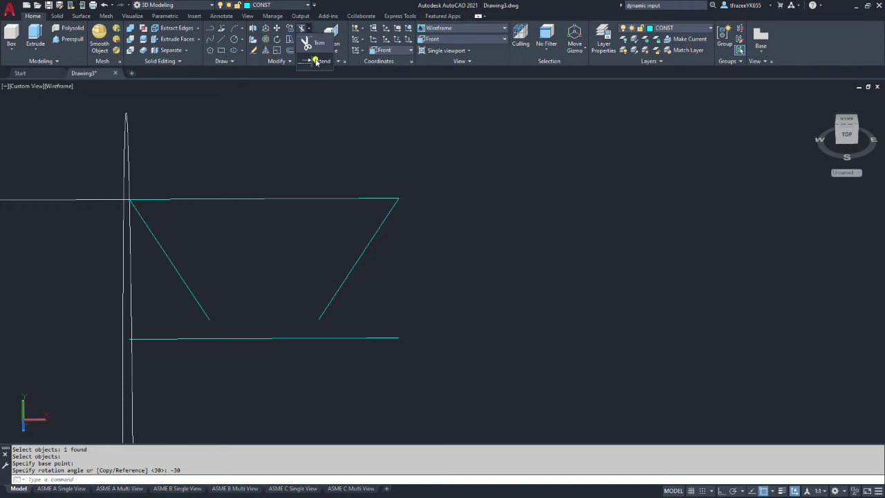
pyautogui.click(315, 61)
pyautogui.click(323, 316)
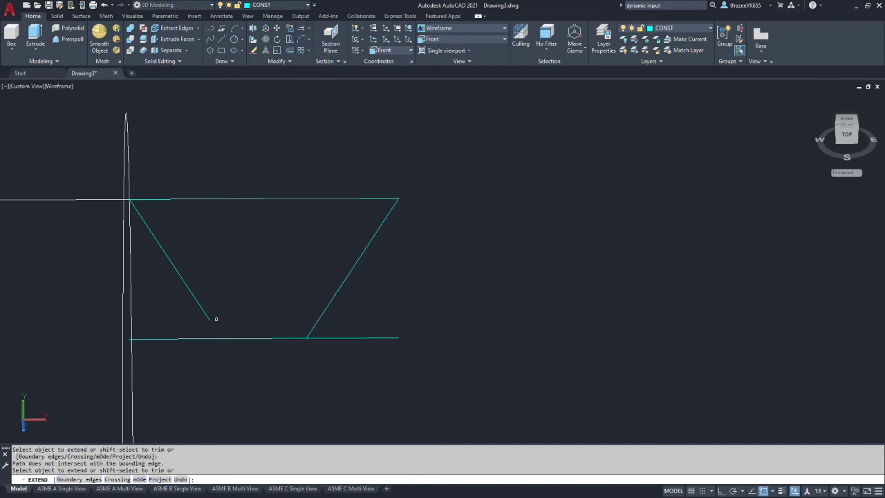
pyautogui.click(208, 317)
# Trim off both ends of the lower horizontal line that stick out beyond the slanted lines
pyautogui.click(309, 29)
pyautogui.click(306, 39)
pyautogui.click(398, 318)
pyautogui.click(332, 358)
pyautogui.press('Return')
pyautogui.click(159, 310)
pyautogui.click(213, 369)
pyautogui.press('Return')
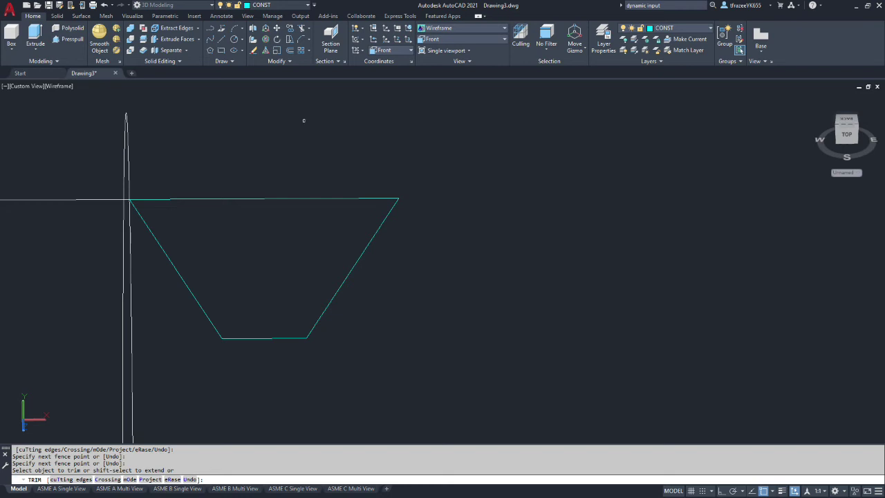
pyautogui.press('Escape')
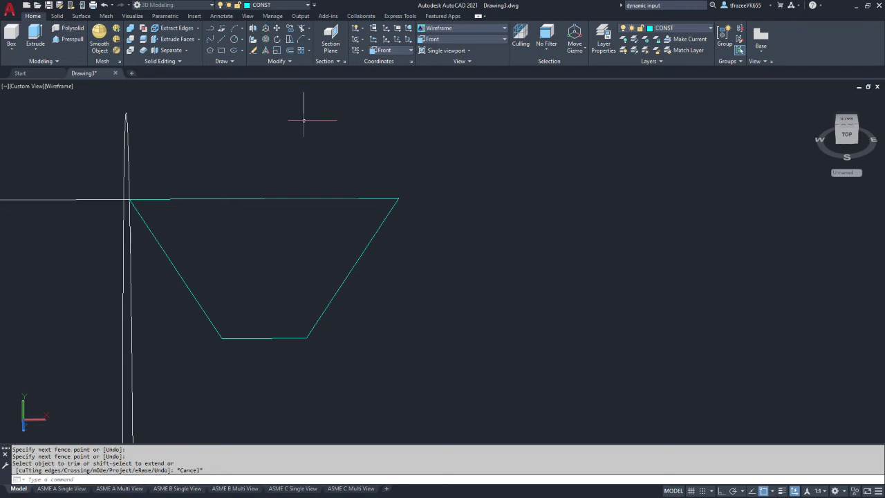
# Move the outer slanted line inward, from its lower endpoint to the midpoint of the short lower line
pyautogui.click(276, 29)
pyautogui.click(394, 208)
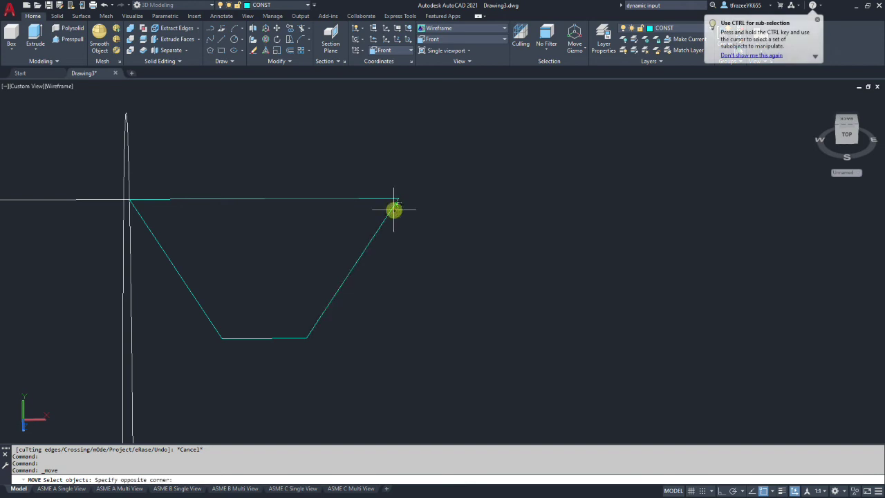
pyautogui.click(387, 207)
pyautogui.press('Return')
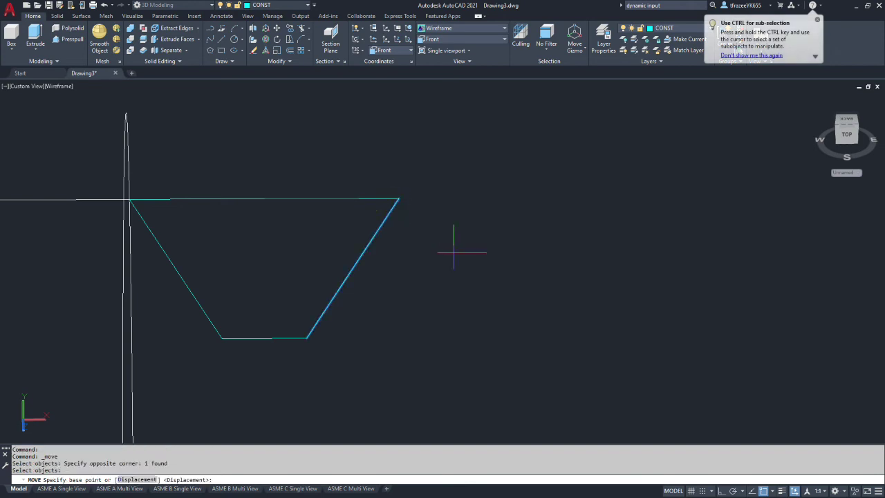
pyautogui.click(306, 338)
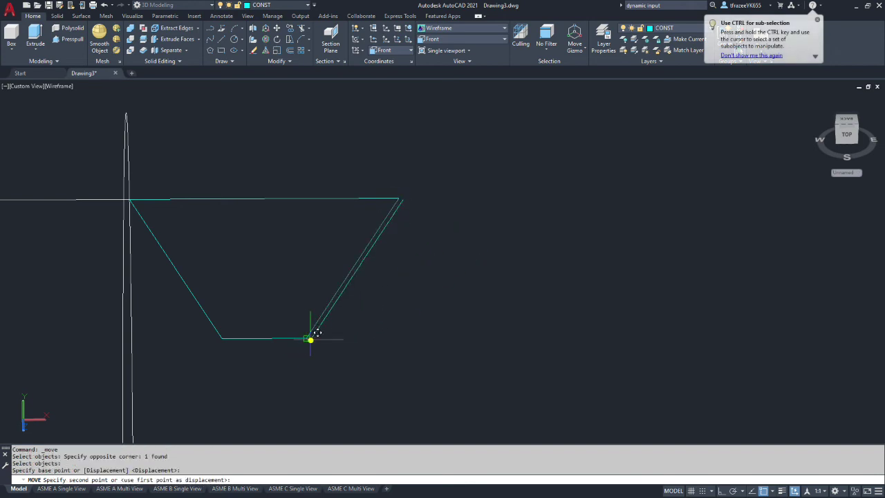
pyautogui.click(261, 338)
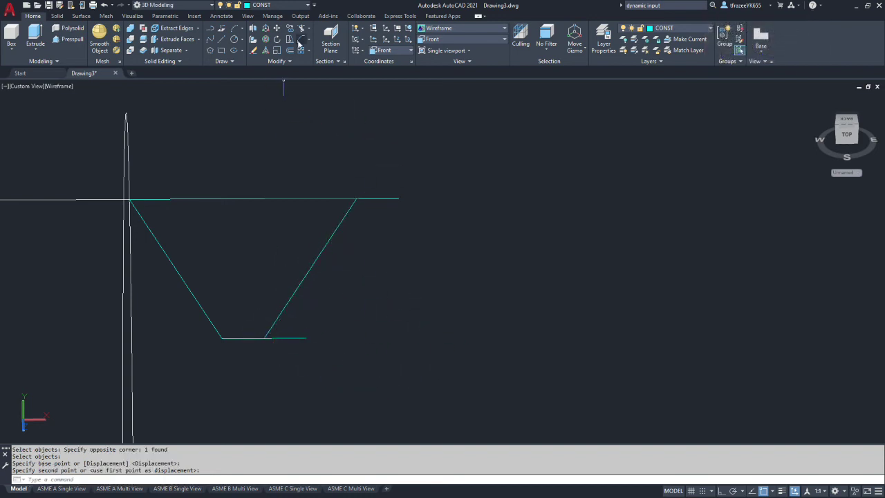
# Trim the upper and lower horizontal lines where they extend past the moved slanted line, closing the thread profile
pyautogui.click(301, 29)
pyautogui.moveTo(381, 178)
pyautogui.mouseDown()
pyautogui.moveTo(369, 243)
pyautogui.moveTo(308, 323)
pyautogui.moveTo(258, 364)
pyautogui.mouseUp()
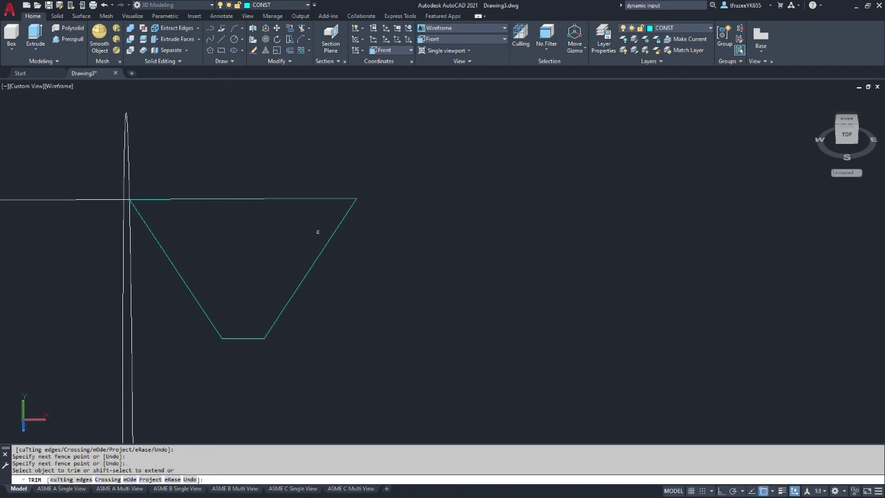
pyautogui.keyDown('shift'); pyautogui.moveTo(399, 309); pyautogui.dragTo(348, 302, button='middle'); pyautogui.keyUp('shift')
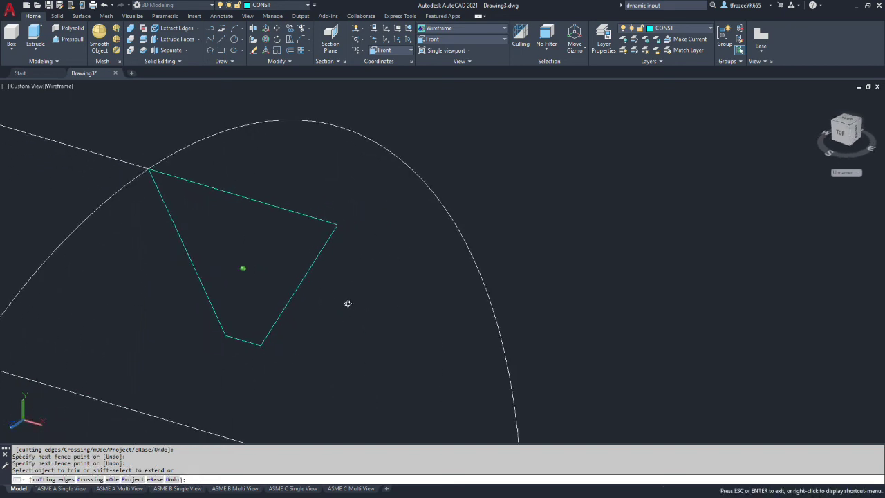
pyautogui.scroll(-4, 162, 265)
pyautogui.scroll(-6, 157, 265)
pyautogui.scroll(6, 108, 274)
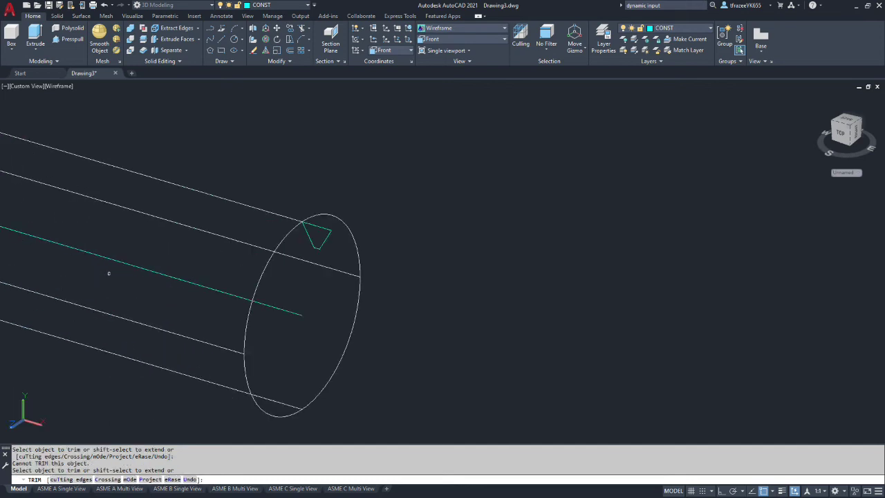
pyautogui.keyDown('shift'); pyautogui.moveTo(114, 274); pyautogui.dragTo(404, 359, button='middle'); pyautogui.keyUp('shift')
pyautogui.press('Escape')
pyautogui.press('Escape')
# Join the four lines of the thread profile into a single object
pyautogui.write('j')
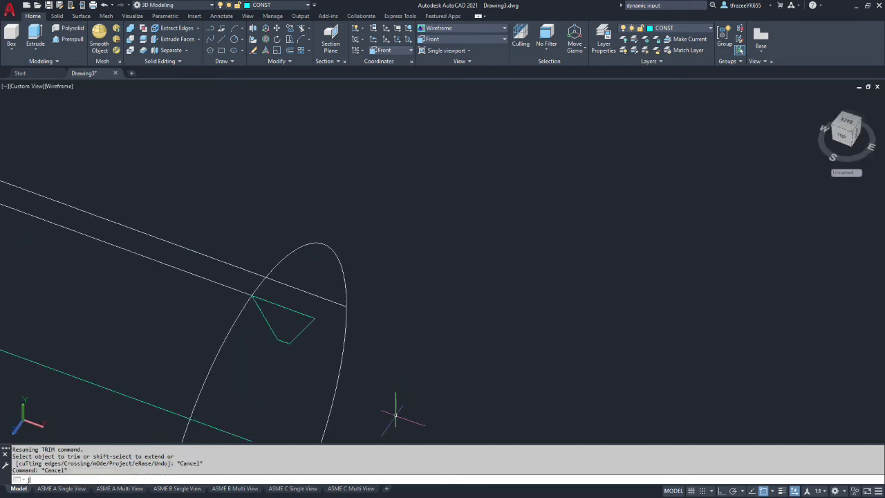
pyautogui.write('oin')
pyautogui.press('Return')
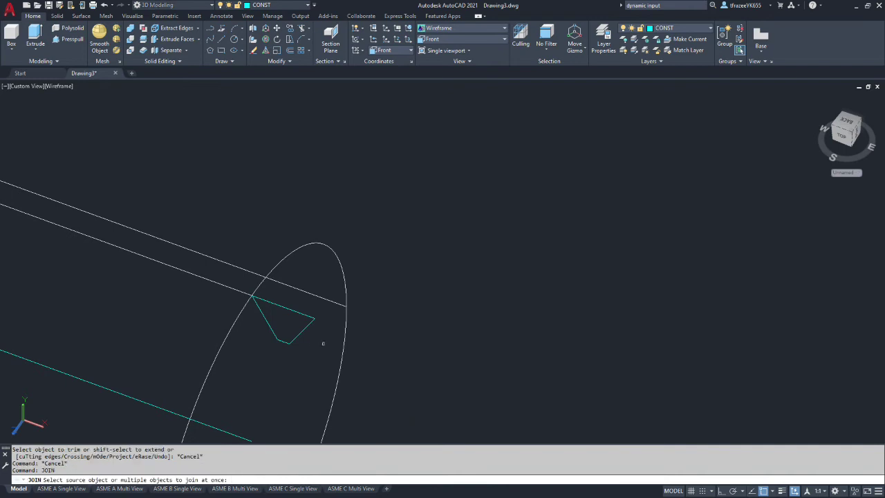
pyautogui.click(323, 343)
pyautogui.click(267, 306)
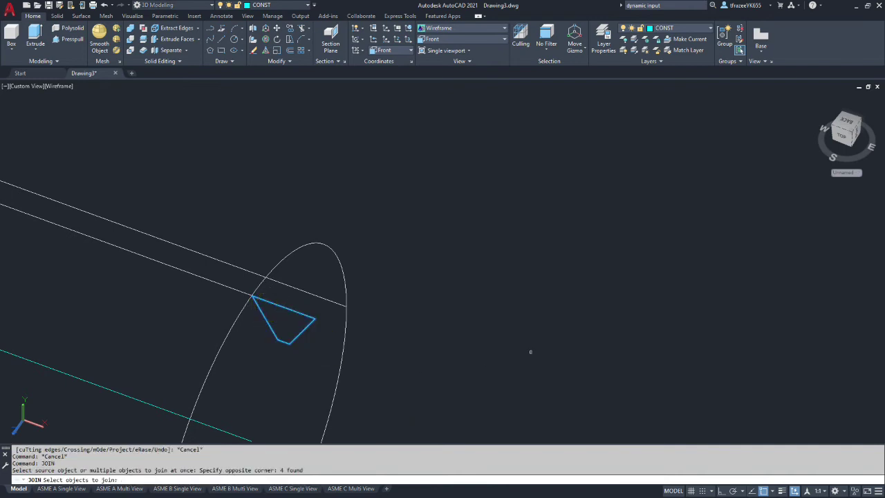
pyautogui.press('Return')
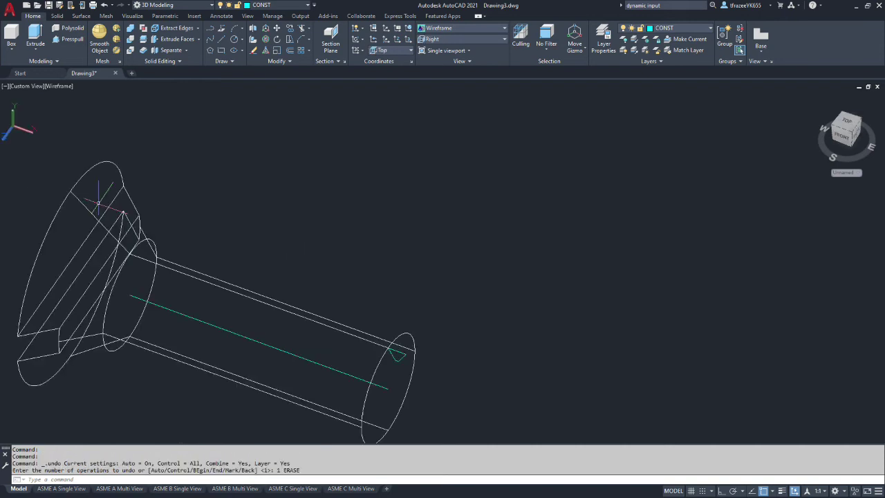
pyautogui.scroll(-5, 105, 206)
pyautogui.scroll(2, 161, 298)
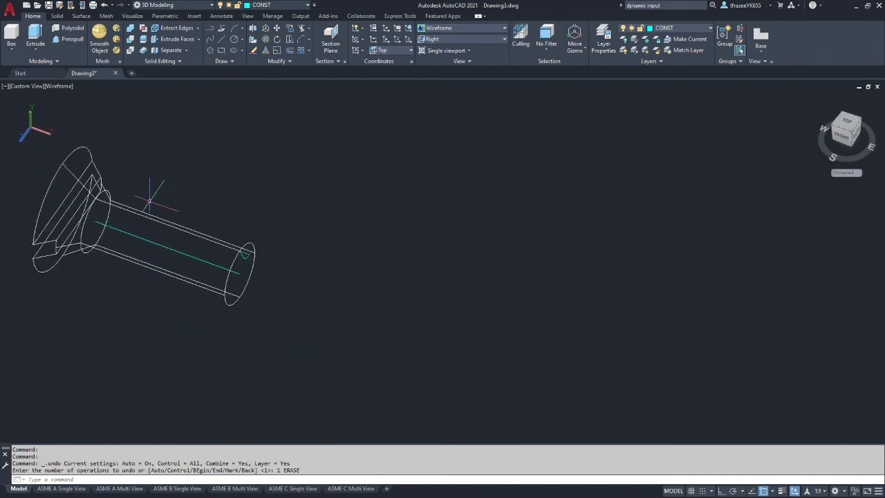
pyautogui.scroll(4, 141, 201)
pyautogui.scroll(-3, 131, 194)
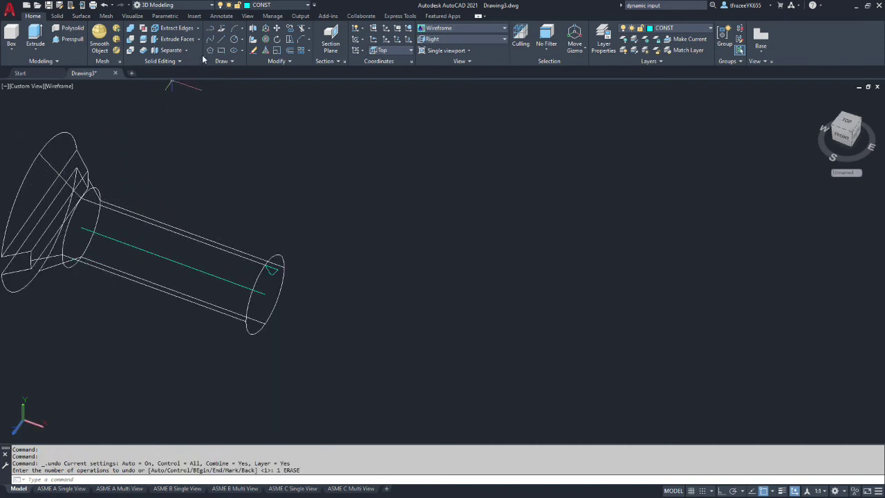
pyautogui.click(231, 62)
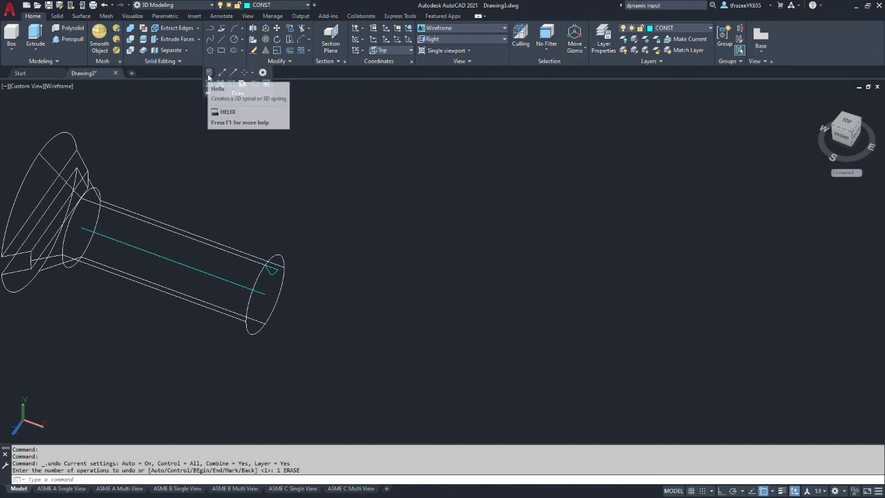
pyautogui.click(209, 74)
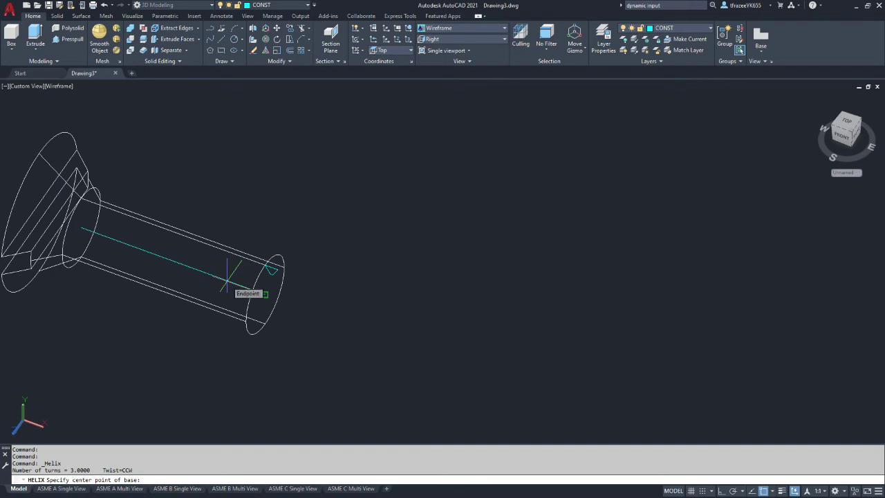
pyautogui.click(227, 275)
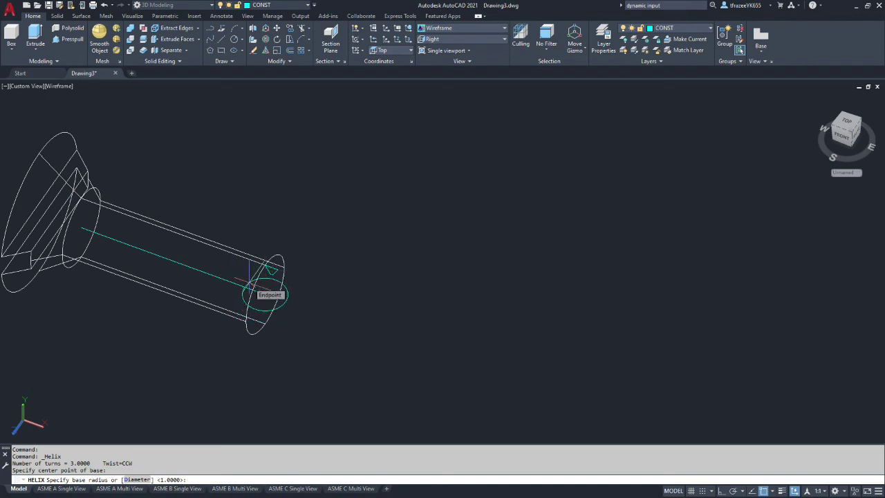
pyautogui.press('Escape')
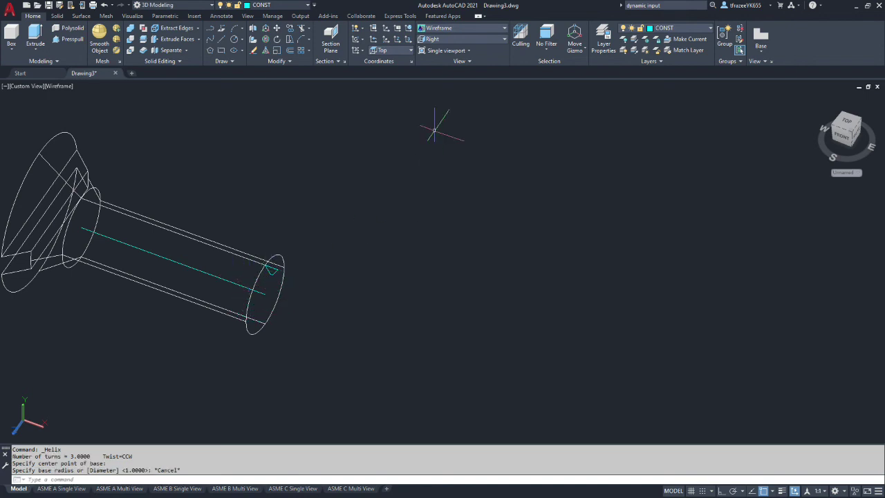
# Reset the UCS to World and restore the Right view so the drawing plane matches the shank's end face, viewing the screw in 3D
pyautogui.click(402, 50)
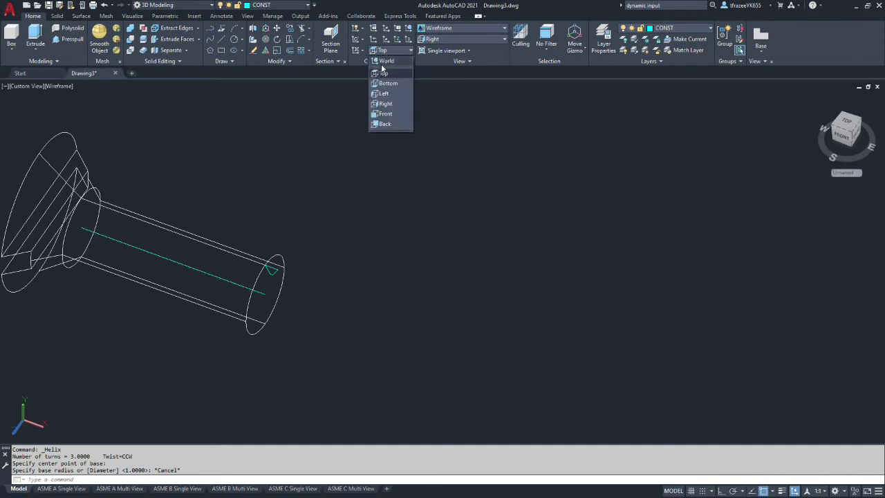
pyautogui.click(382, 65)
pyautogui.click(439, 39)
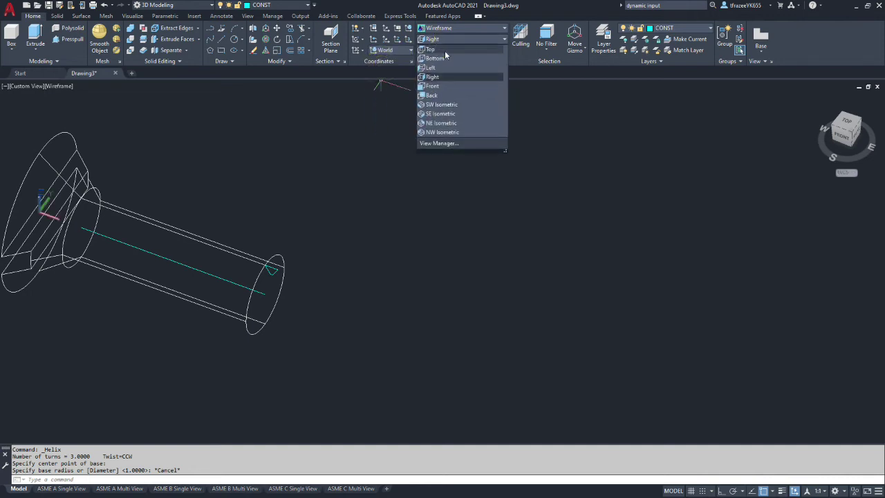
pyautogui.click(433, 76)
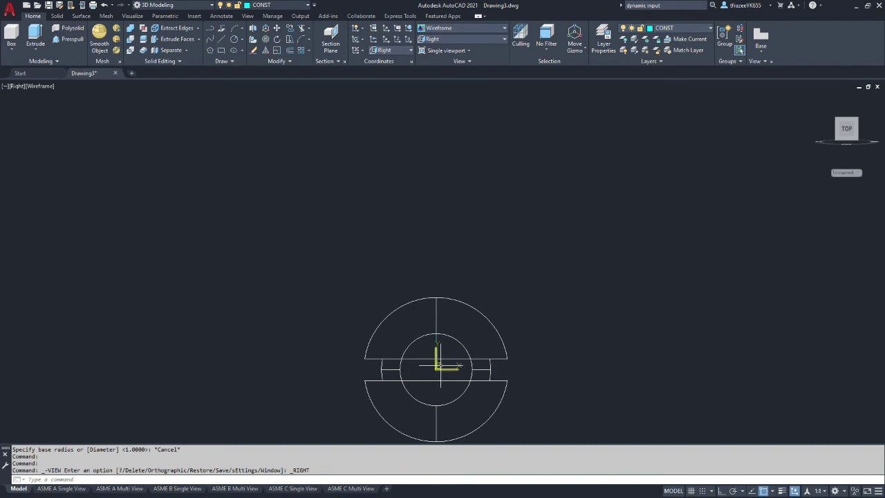
pyautogui.moveTo(310, 322)
pyautogui.keyDown('shift'); pyautogui.mouseDown(button='middle')
pyautogui.moveTo(351, 342)
pyautogui.moveTo(288, 294)
pyautogui.moveTo(241, 287)
pyautogui.moveTo(231, 260)
pyautogui.moveTo(332, 314)
pyautogui.moveTo(326, 297)
pyautogui.mouseUp(button='middle'); pyautogui.keyUp('shift')
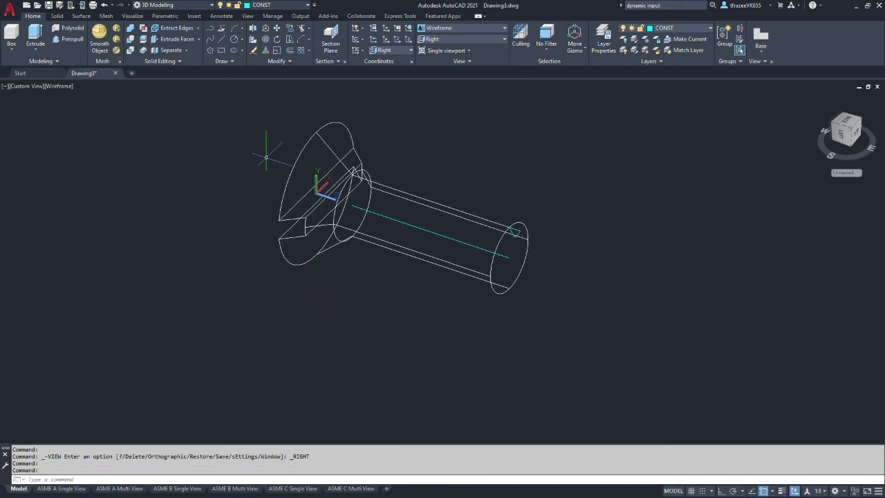
# Start a helix centred on the axis line's endpoint at the shank's end, with base radius to the thread profile's upper inner corner and top radius .125
pyautogui.click(229, 62)
pyautogui.click(210, 73)
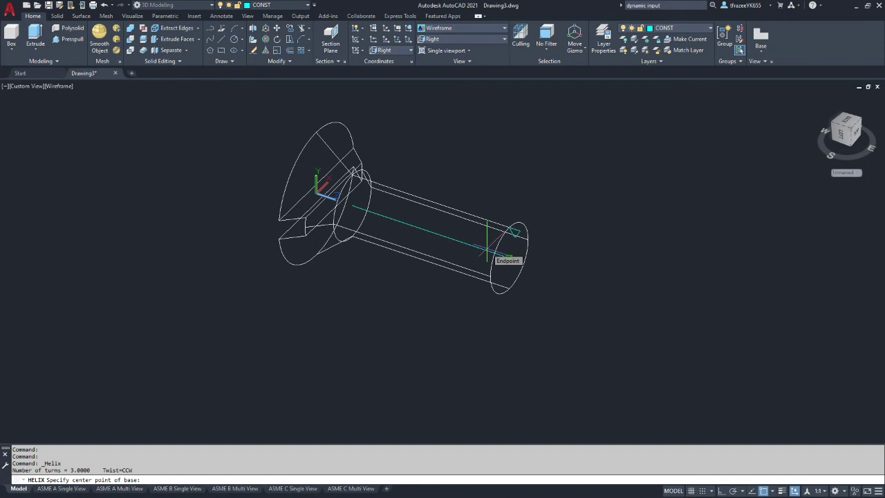
pyautogui.click(508, 258)
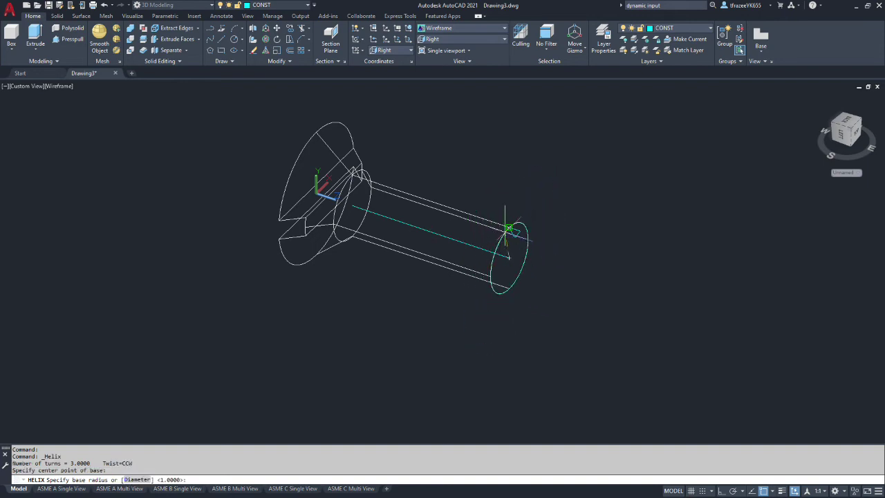
pyautogui.scroll(5, 511, 186)
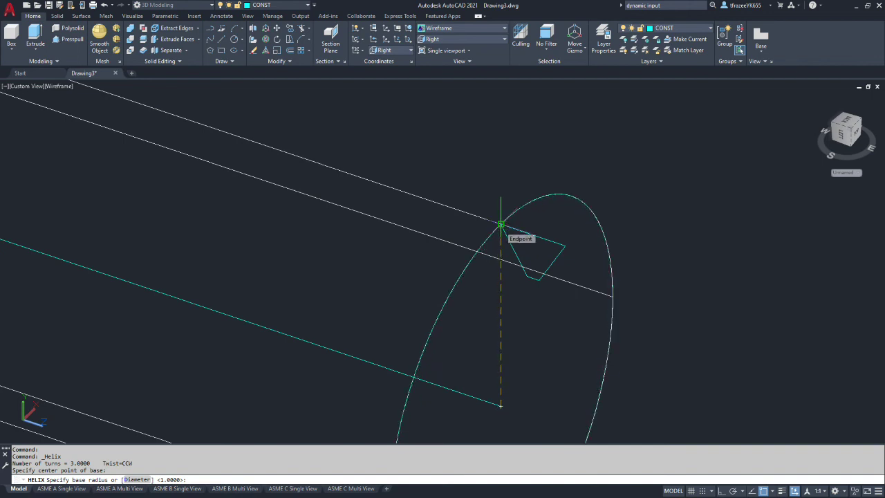
pyautogui.scroll(2, 501, 225)
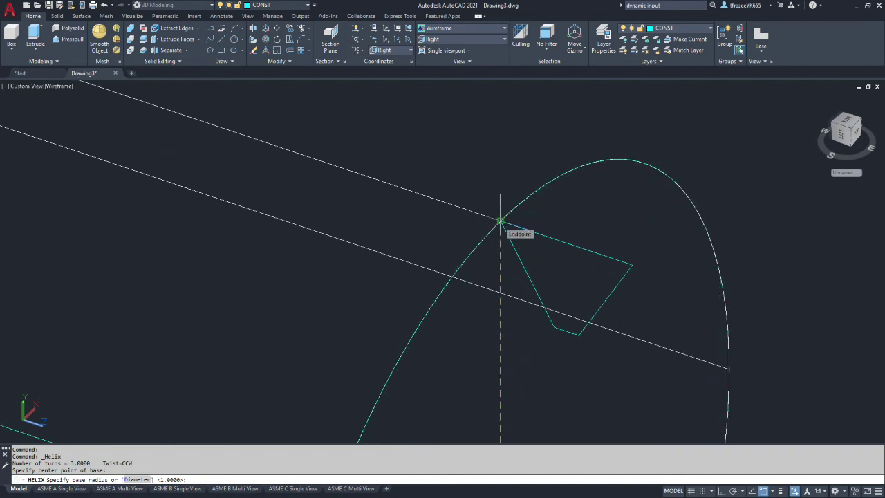
pyautogui.click(501, 221)
pyautogui.scroll(-5, 421, 221)
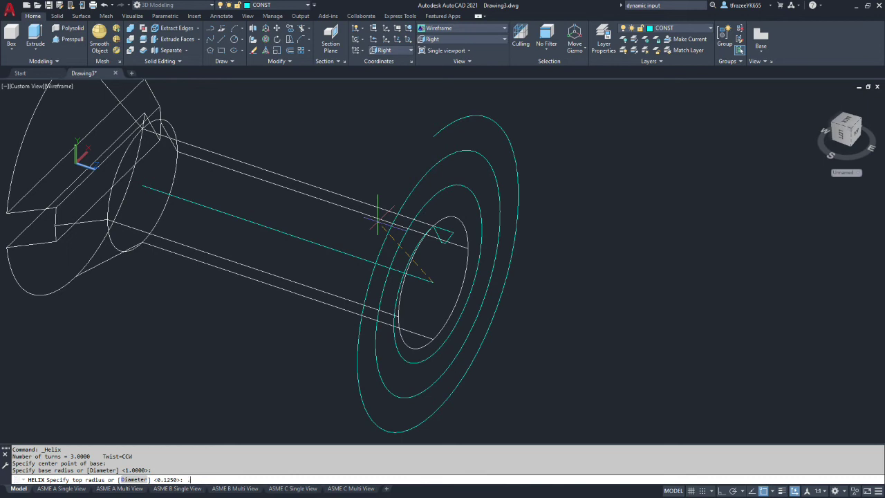
pyautogui.write('125')
pyautogui.press('Return')
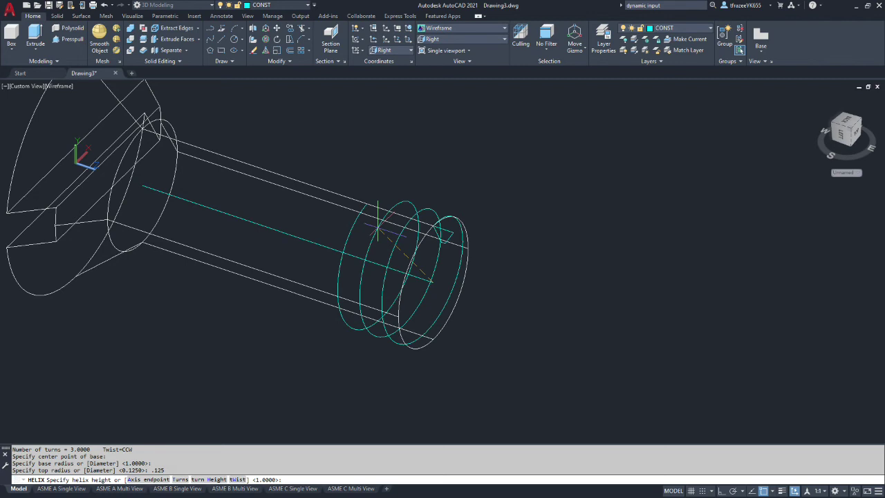
# Give the helix a clockwise twist and .05 turn height, and end it at the axis line's endpoint near the screw head
pyautogui.write('w')
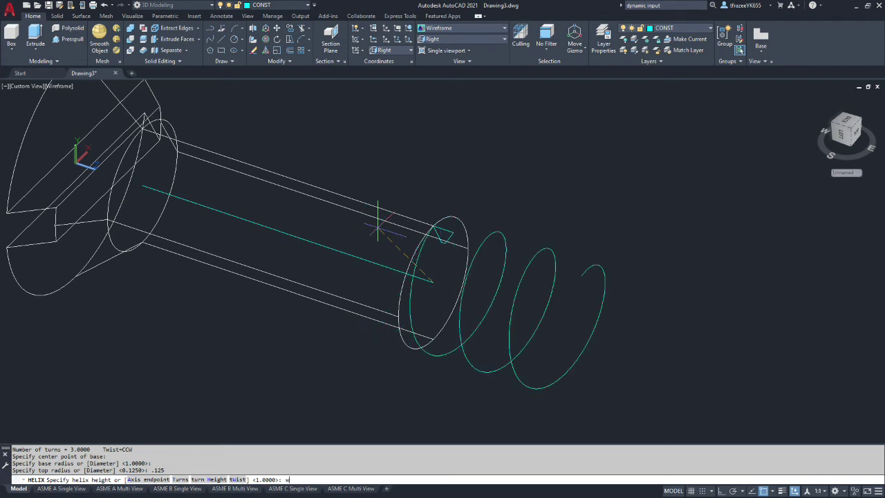
pyautogui.press('Return')
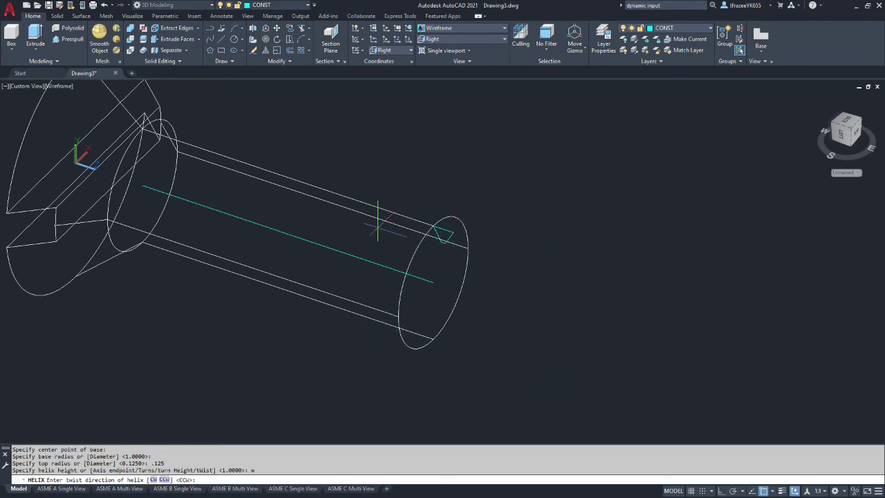
pyautogui.write('cw')
pyautogui.press('Return')
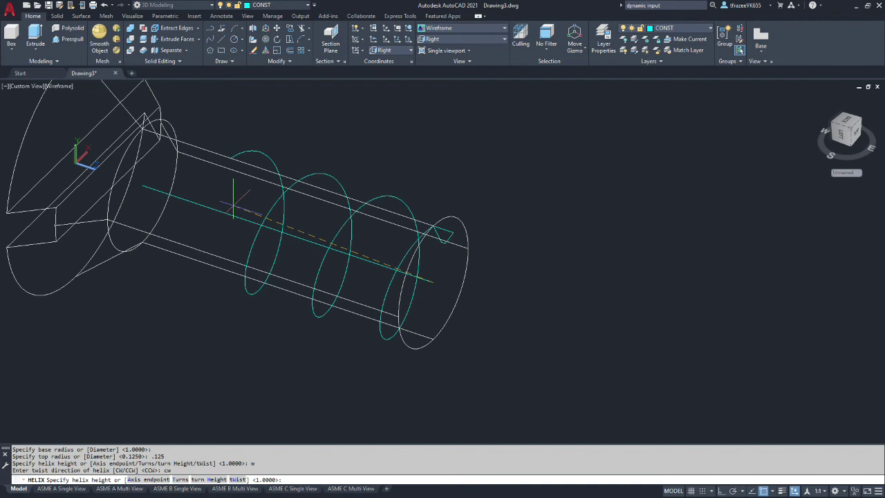
pyautogui.write('h')
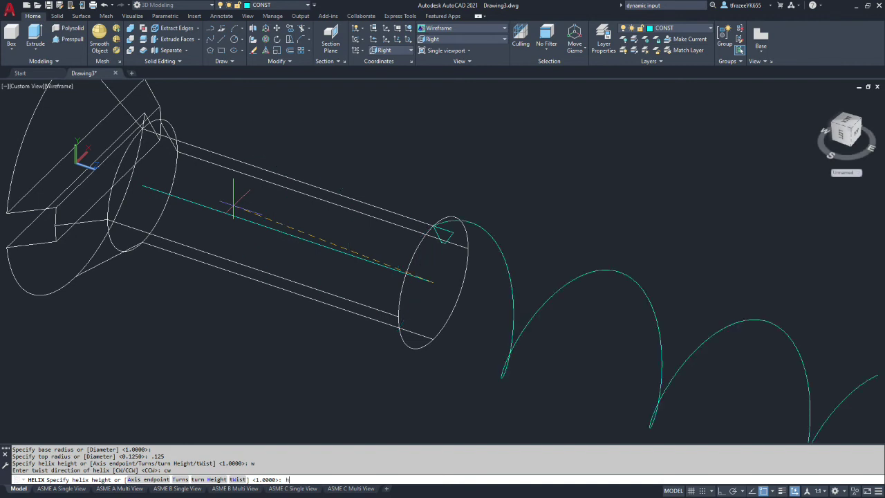
pyautogui.press('Return')
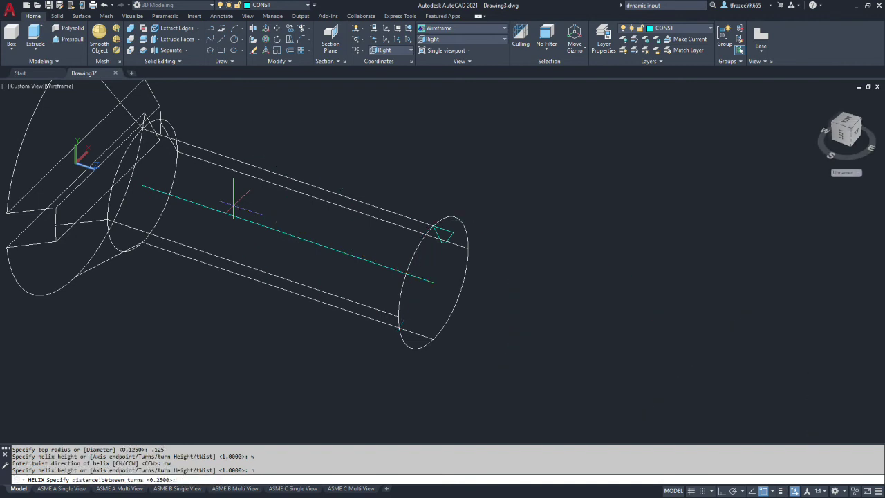
pyautogui.write('.05')
pyautogui.press('Return')
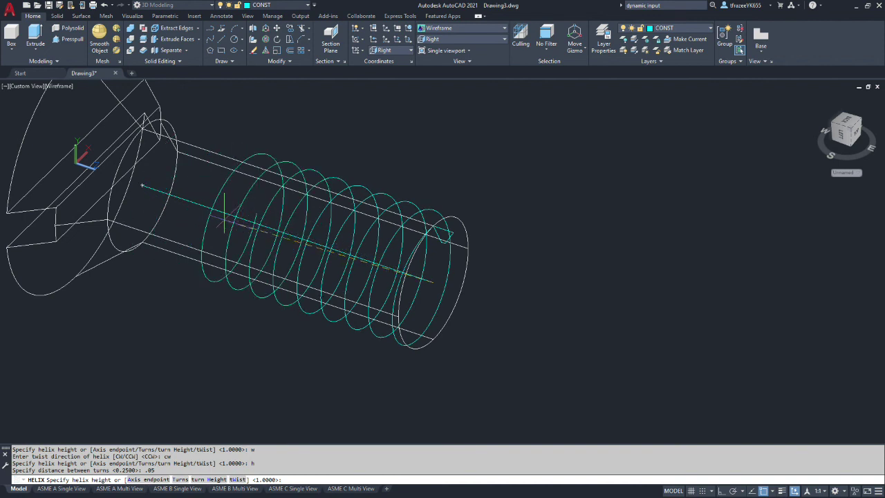
pyautogui.click(142, 185)
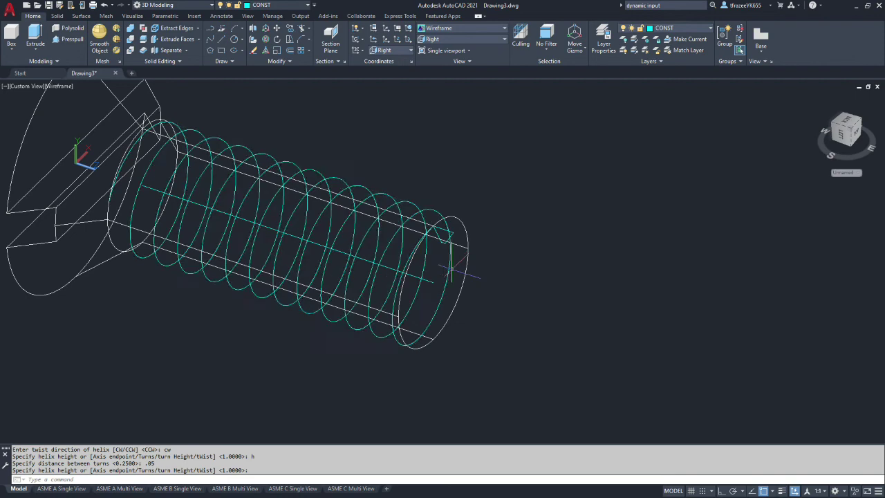
# Chamfer the circular edge at the free end of the shank with both distances set to .01
pyautogui.click(56, 16)
pyautogui.click(337, 35)
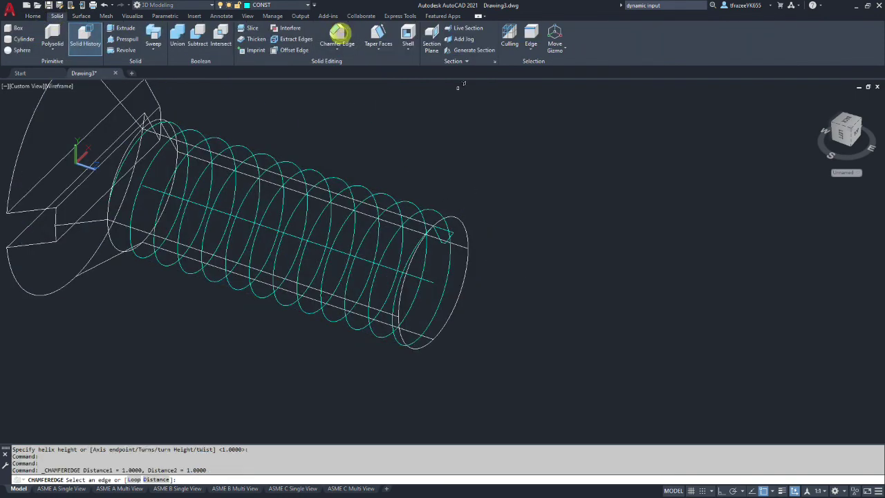
pyautogui.click(465, 225)
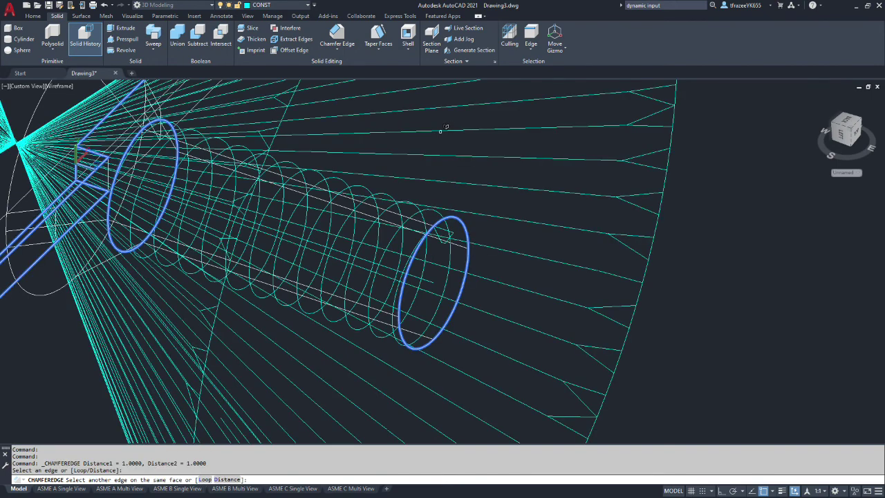
pyautogui.write('d')
pyautogui.press('Return')
pyautogui.write('.01')
pyautogui.press('Return')
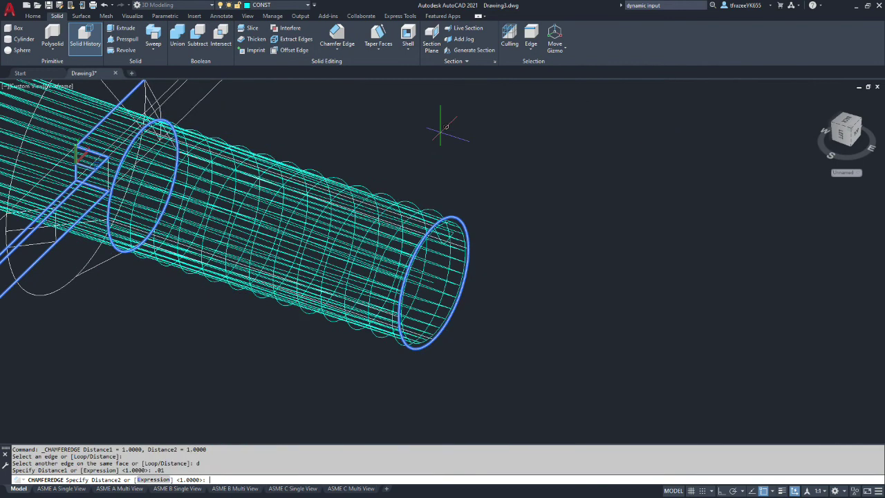
pyautogui.write('.01')
pyautogui.press('Return')
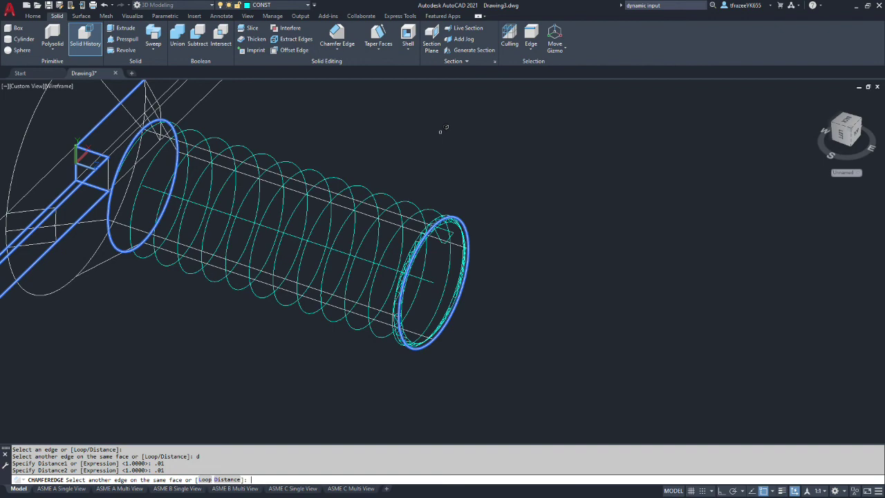
pyautogui.press('Return')
pyautogui.press('Return')
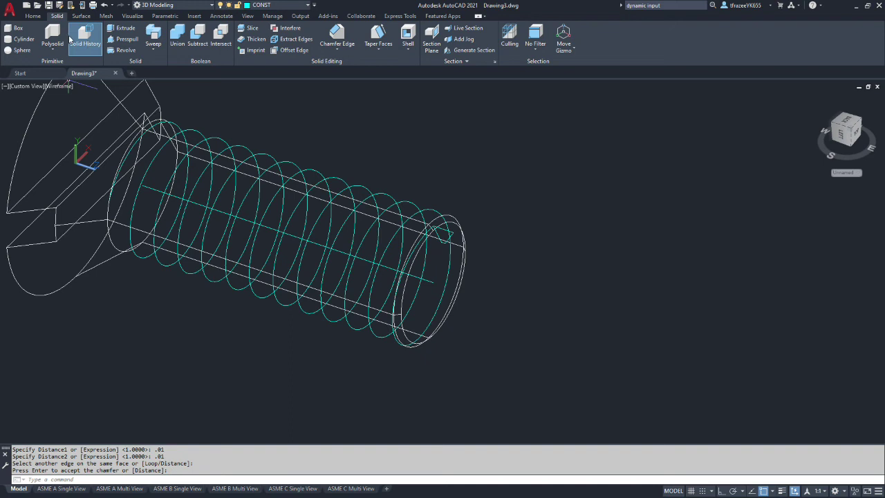
# Sweep the closed thread profile along the helix as a solid, with perpendicular alignment to the path set to No
pyautogui.click(32, 15)
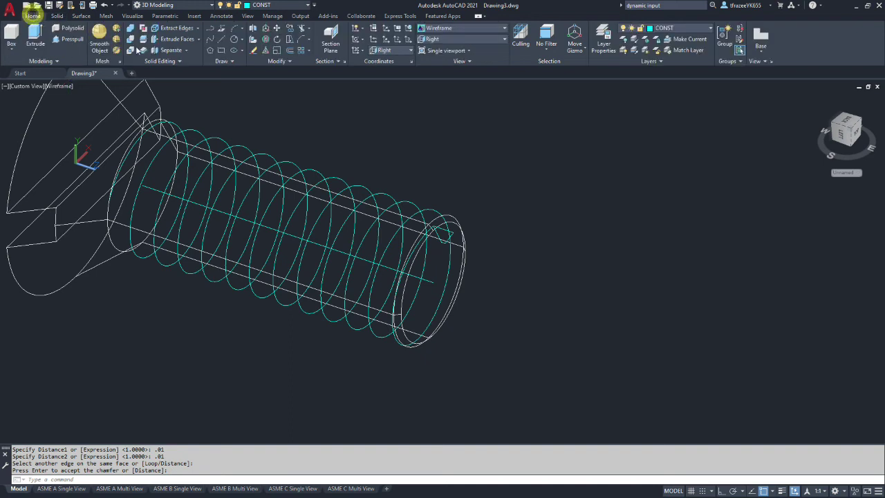
pyautogui.click(36, 51)
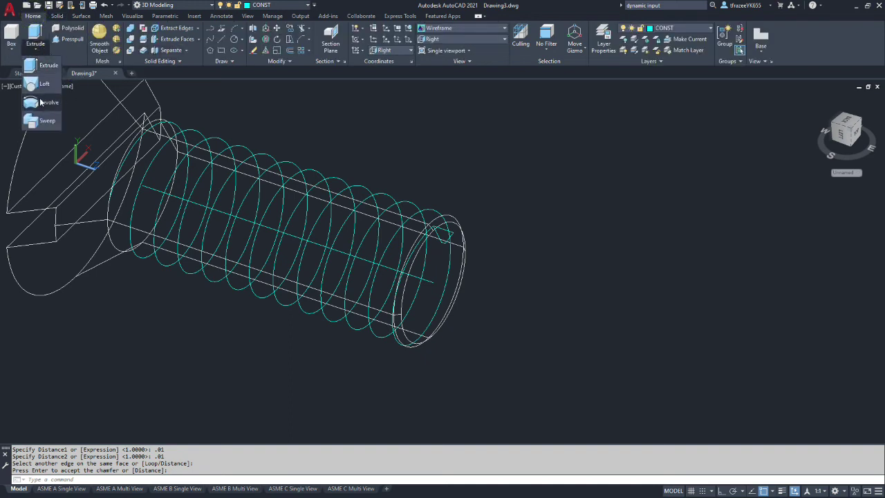
pyautogui.click(32, 126)
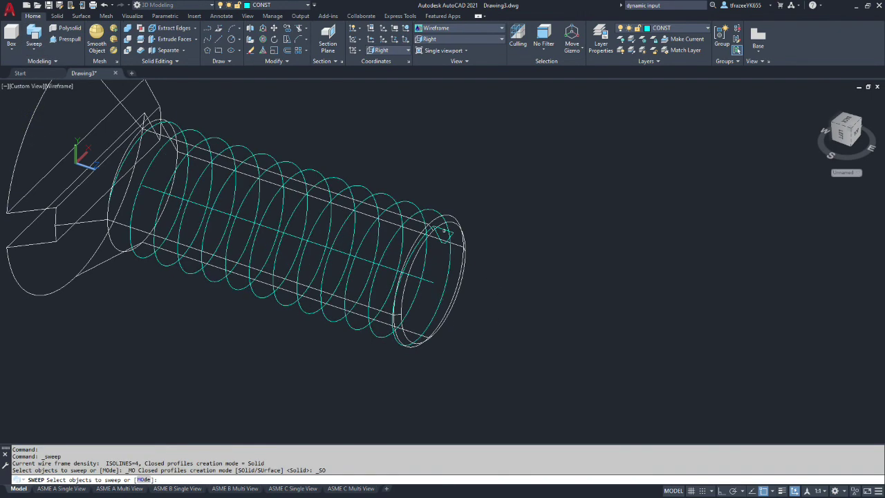
pyautogui.click(444, 234)
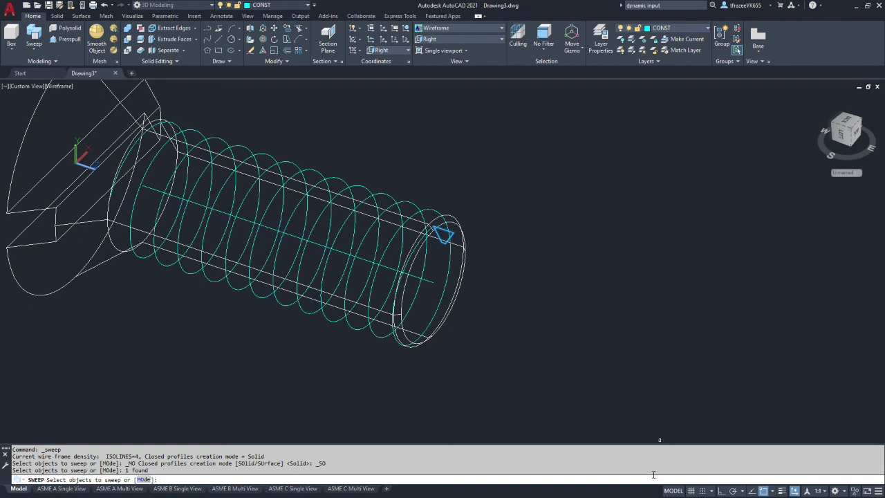
pyautogui.press('Return')
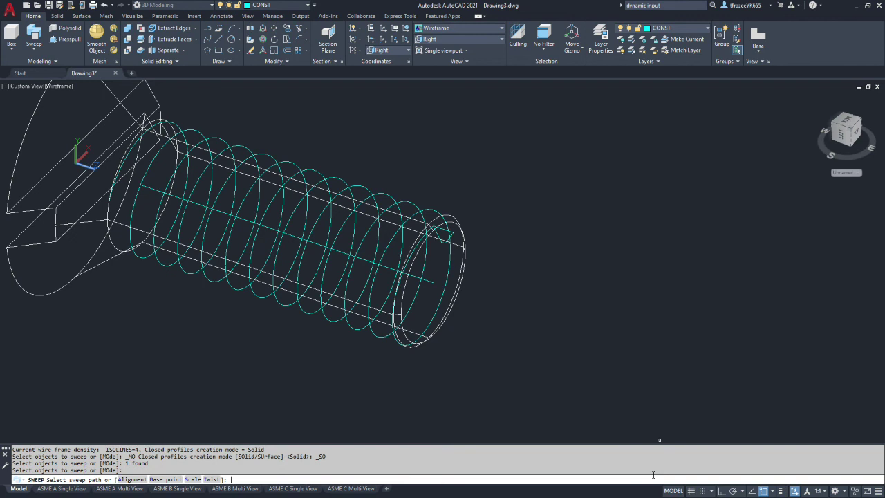
pyautogui.write('a')
pyautogui.press('Return')
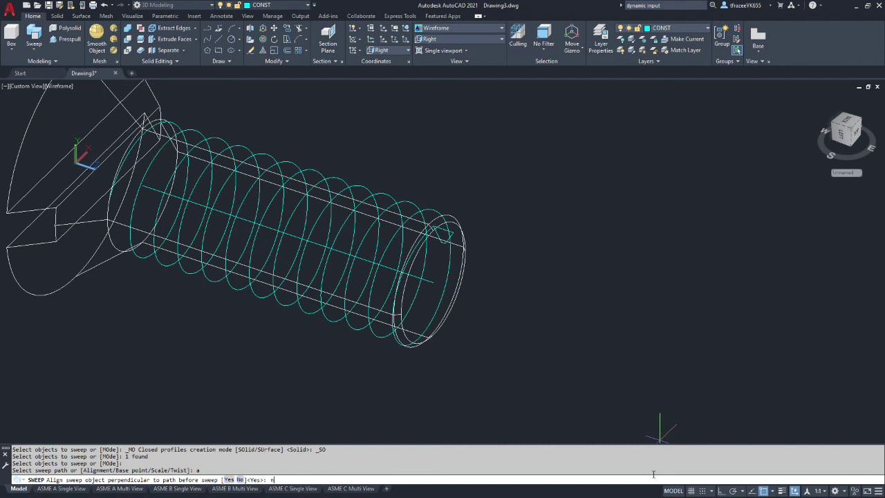
pyautogui.press('Return')
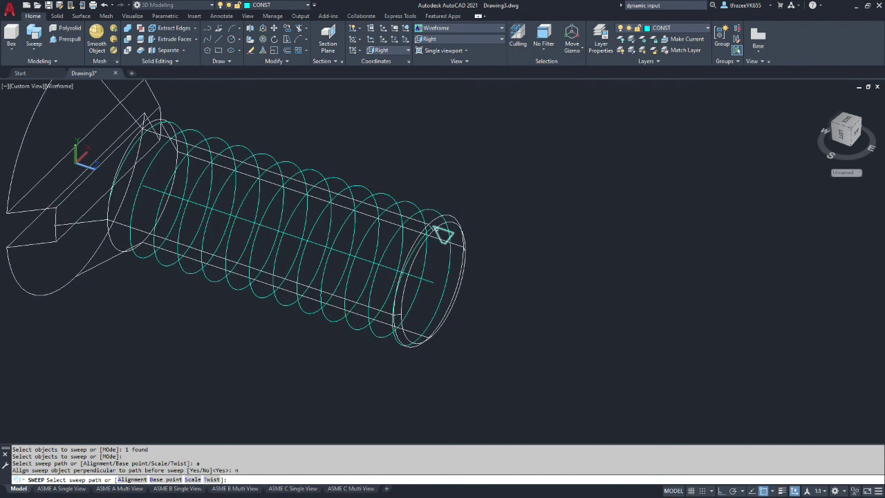
pyautogui.scroll(5, 437, 231)
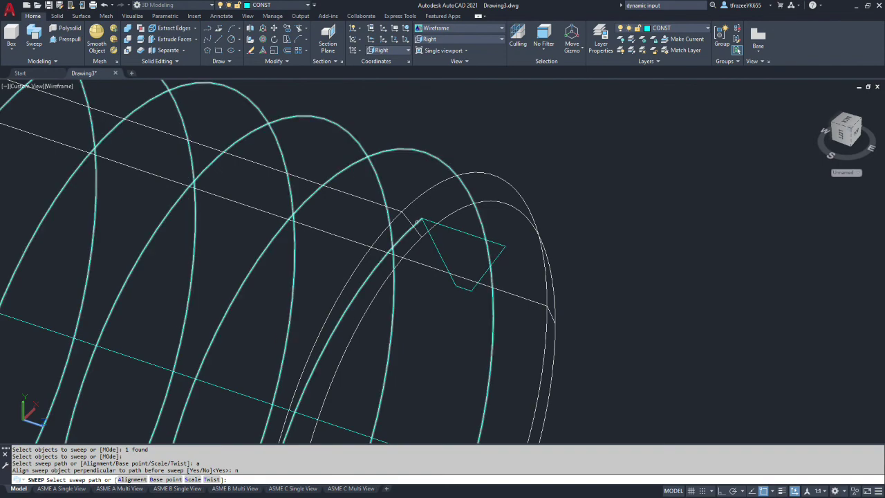
pyautogui.scroll(-3, 419, 221)
pyautogui.click(419, 223)
pyautogui.scroll(-3, 311, 217)
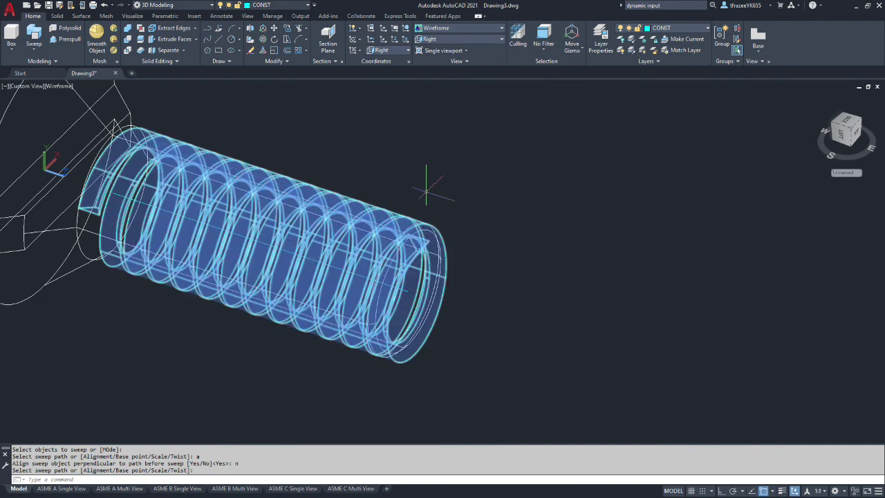
# Subtract the swept thread coil from the screw body to cut the threads into the shank
pyautogui.keyDown('shift'); pyautogui.moveTo(453, 251); pyautogui.dragTo(430, 266, button='middle'); pyautogui.keyUp('shift')
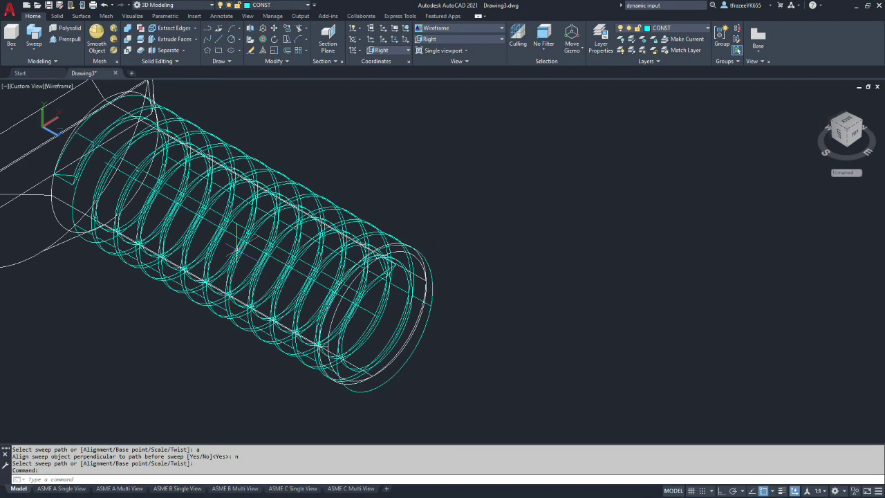
pyautogui.scroll(-5, 200, 241)
pyautogui.scroll(4, 115, 200)
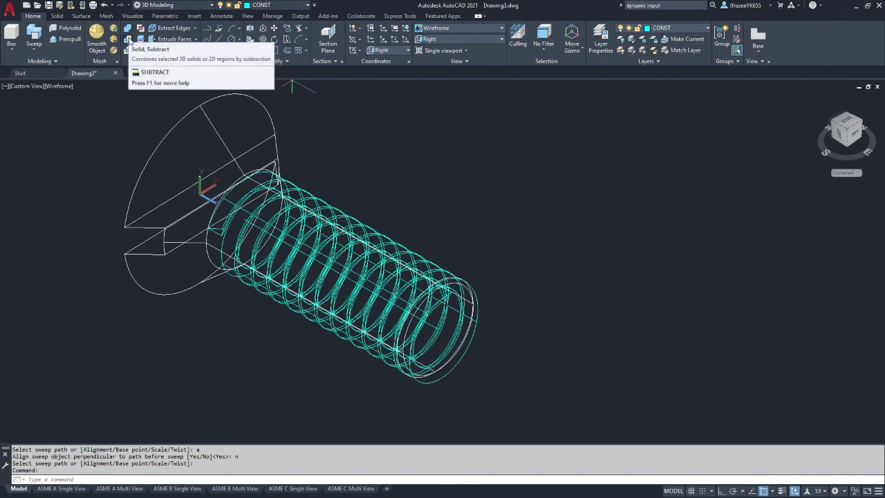
pyautogui.click(129, 40)
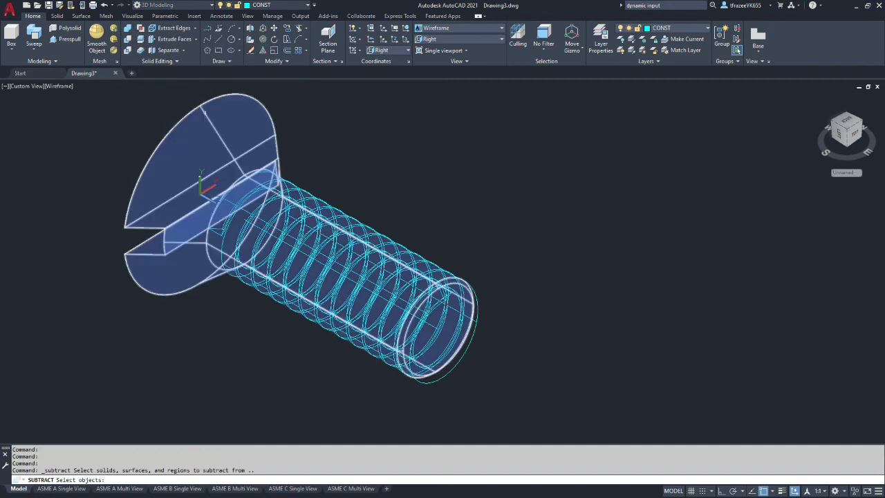
pyautogui.click(203, 112)
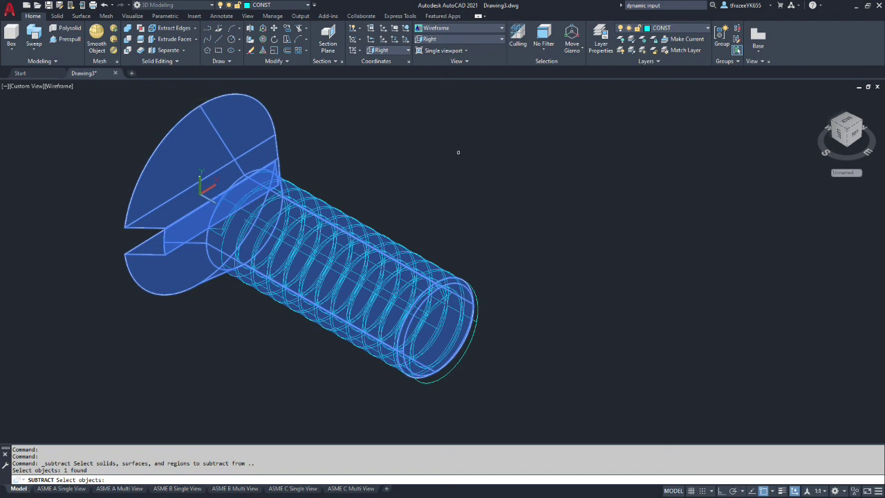
pyautogui.press('Return')
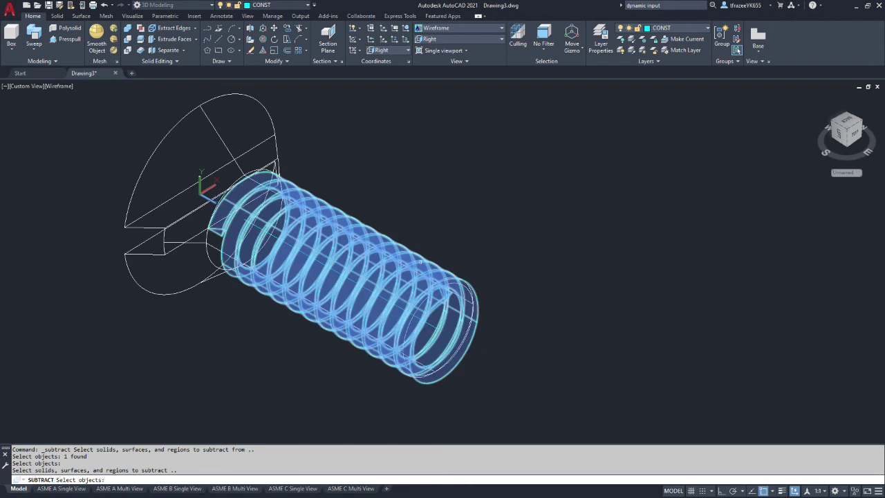
pyautogui.click(419, 261)
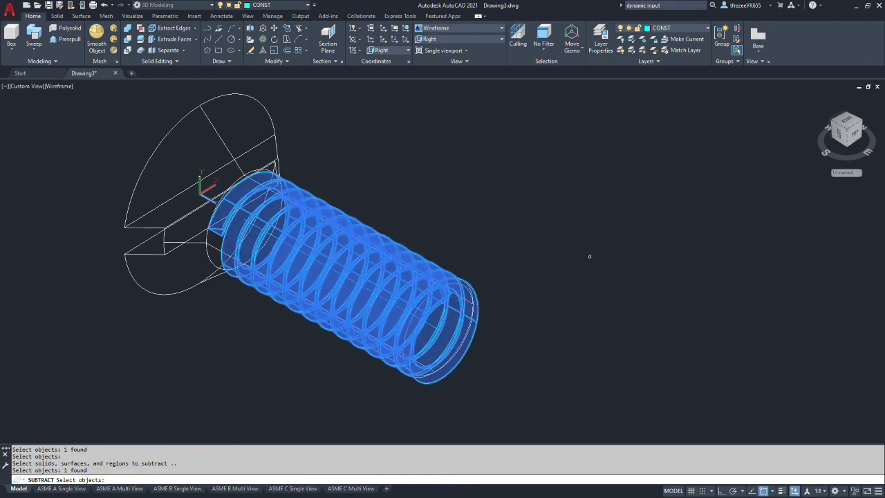
pyautogui.press('Return')
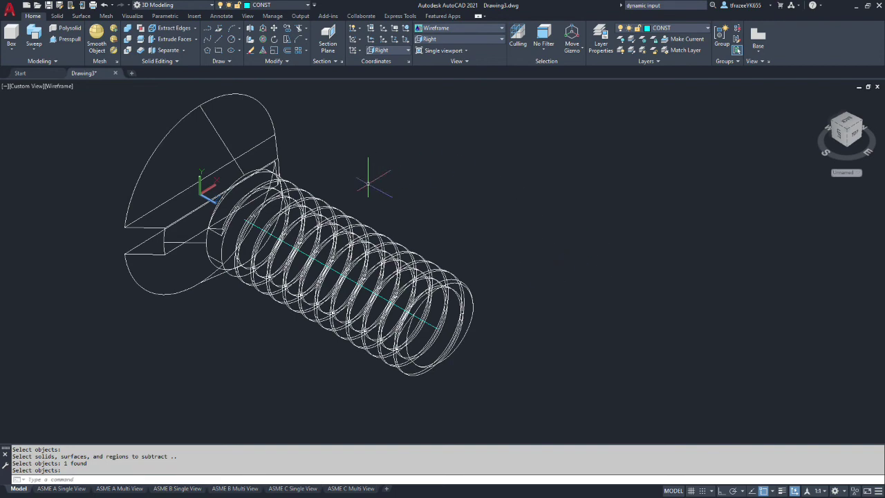
# Switch the visual style to Conceptual and examine the cut threads and slotted head from several sides
pyautogui.click(61, 86)
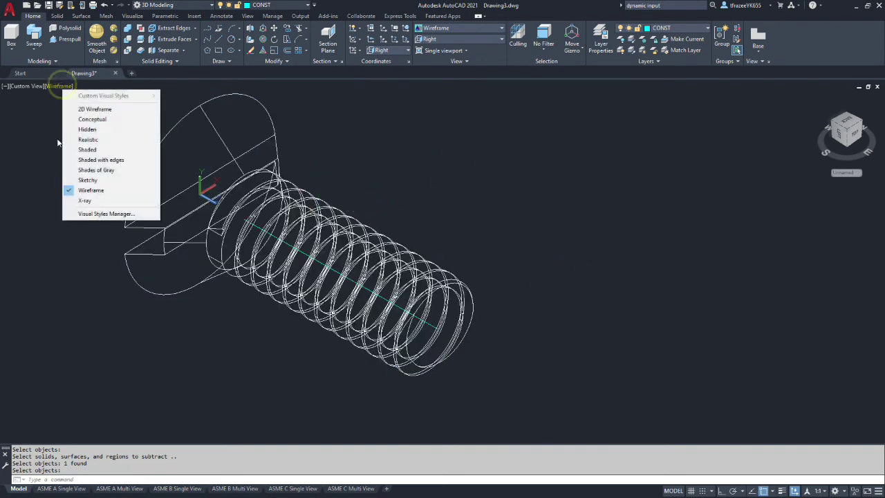
pyautogui.click(90, 120)
pyautogui.keyDown('shift'); pyautogui.moveTo(90, 115); pyautogui.dragTo(334, 197, button='middle'); pyautogui.keyUp('shift')
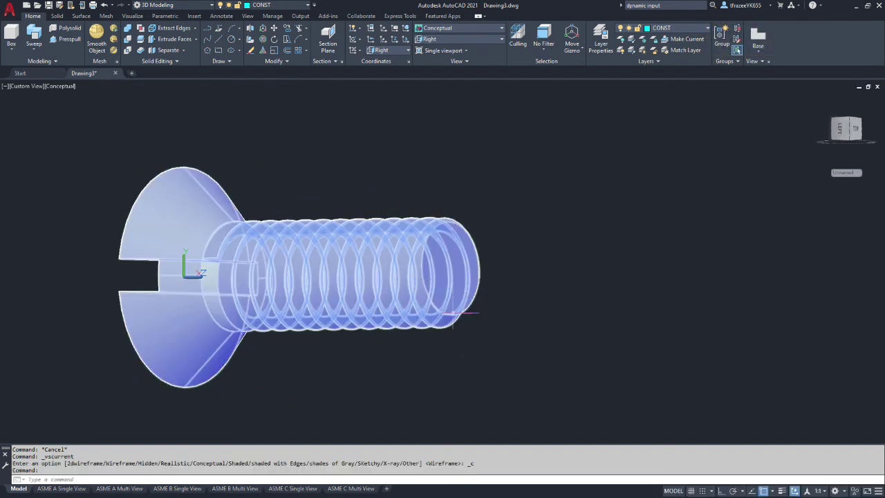
pyautogui.keyDown('shift'); pyautogui.moveTo(325, 241); pyautogui.dragTo(352, 309, button='middle'); pyautogui.keyUp('shift')
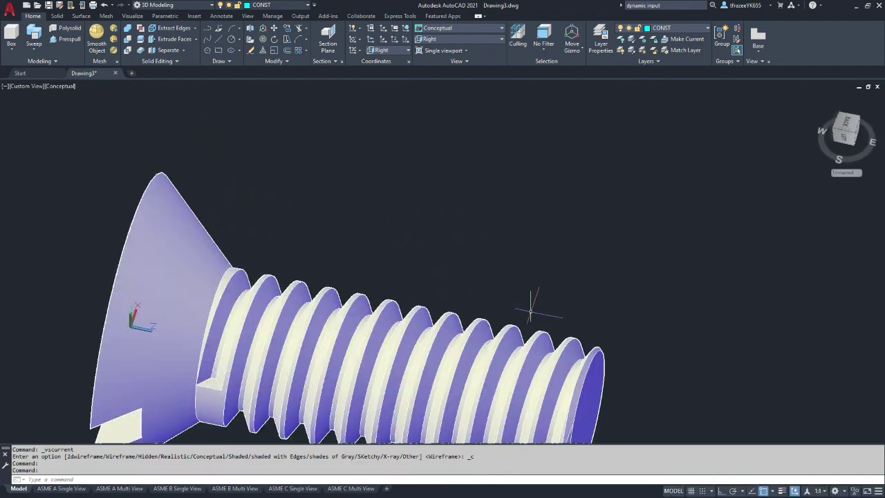
pyautogui.scroll(-5, 492, 280)
pyautogui.scroll(7, 484, 328)
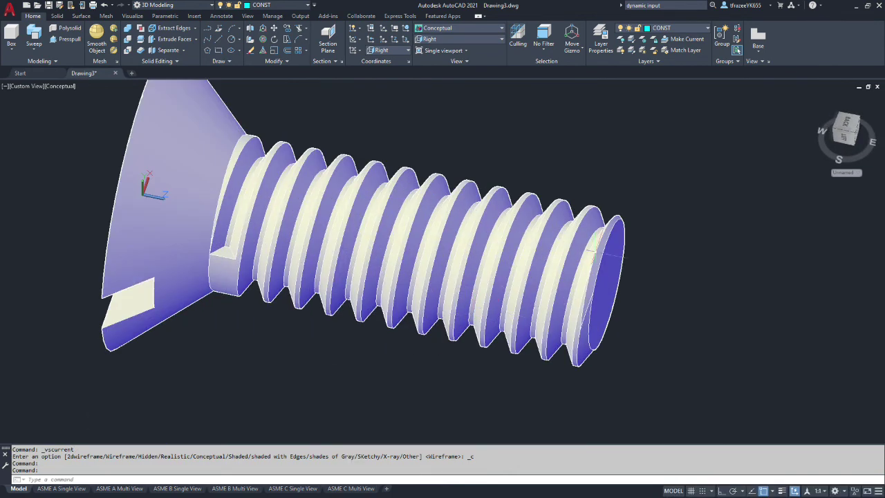
pyautogui.moveTo(389, 200); pyautogui.dragTo(401, 237, button='middle')
pyautogui.scroll(1, 391, 242)
pyautogui.scroll(-6, 400, 237)
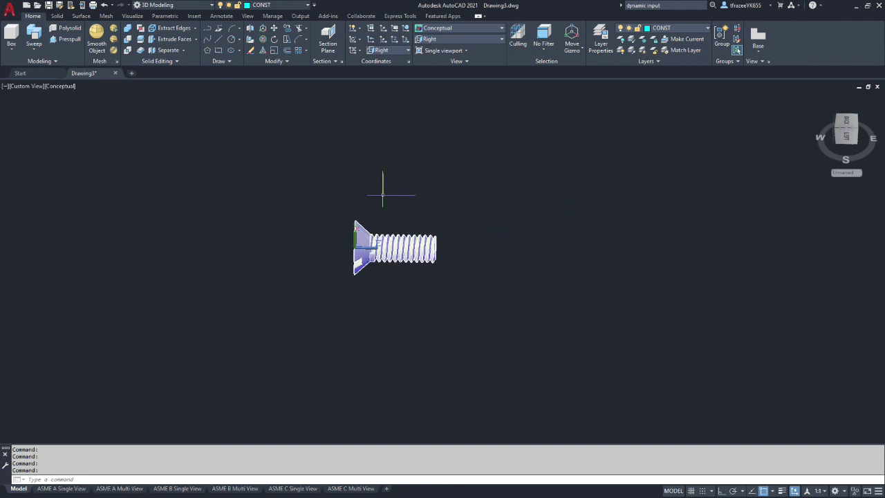
pyautogui.scroll(3, 365, 192)
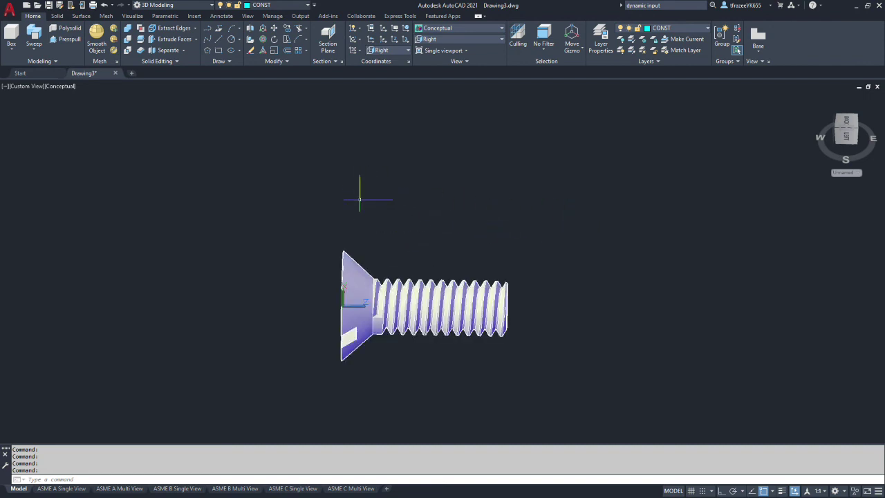